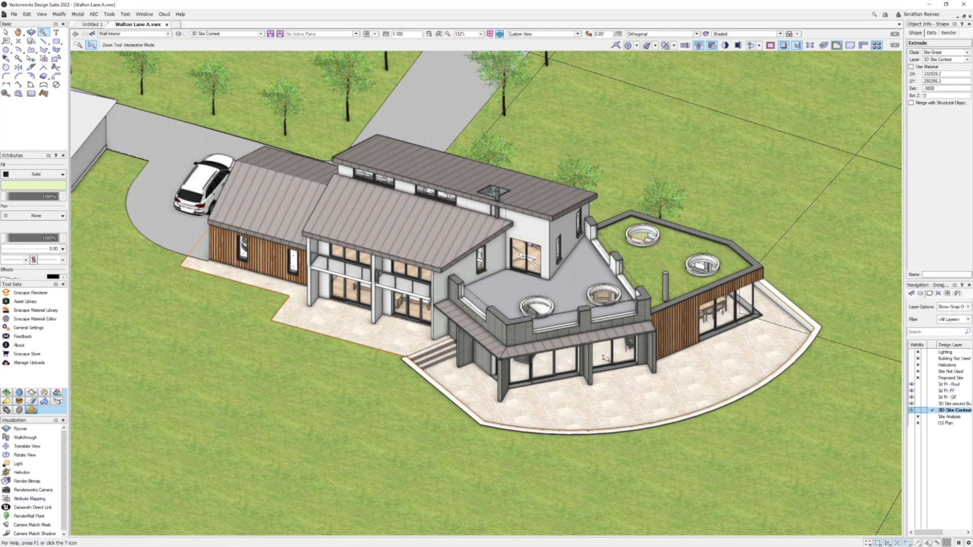
- Hide the 3d Pr - Roof and 3d Pr - FF design layers of the house model
ctrl+middle_drag(590, 302, 534, 243)
drag(540, 246, 452, 345)
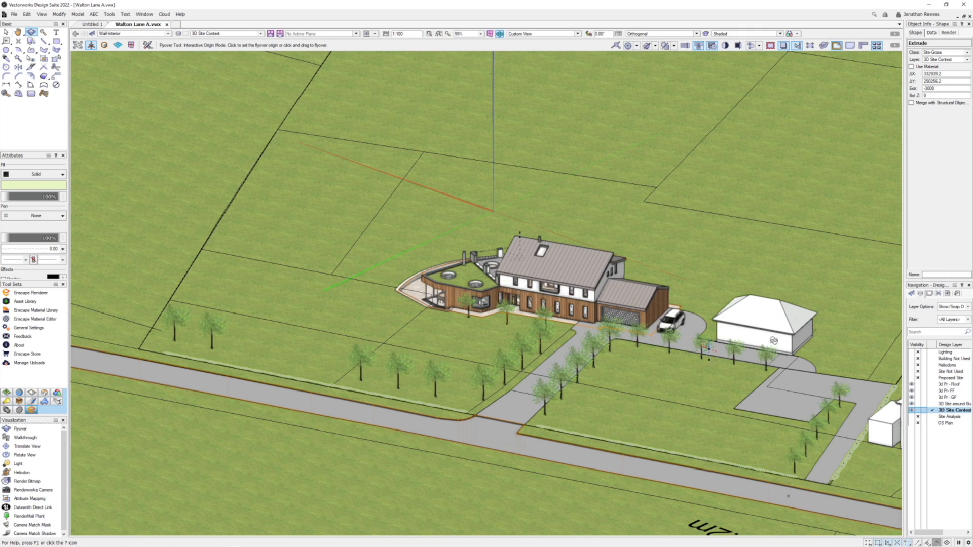
drag(654, 334, 344, 405)
scroll(478, 338, up, 3)
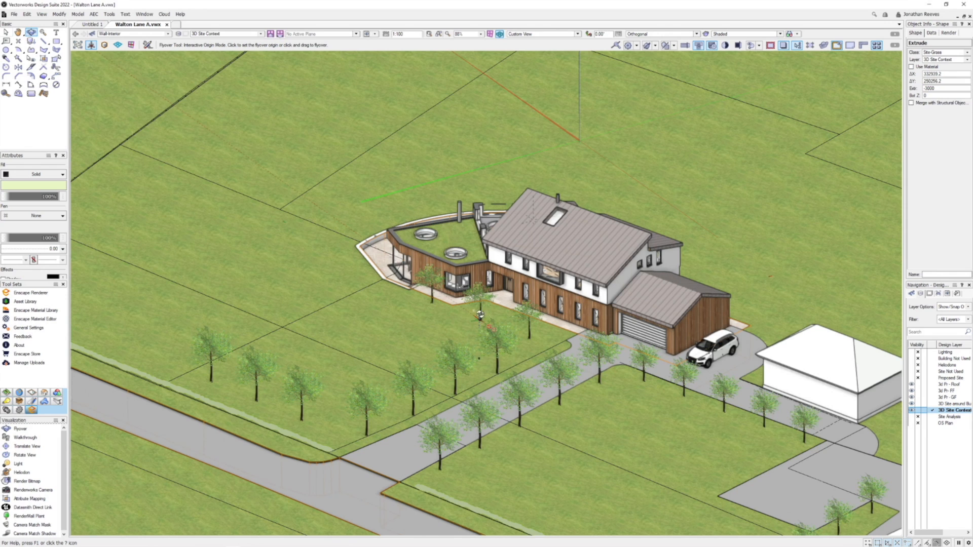
key(h)
click(918, 385)
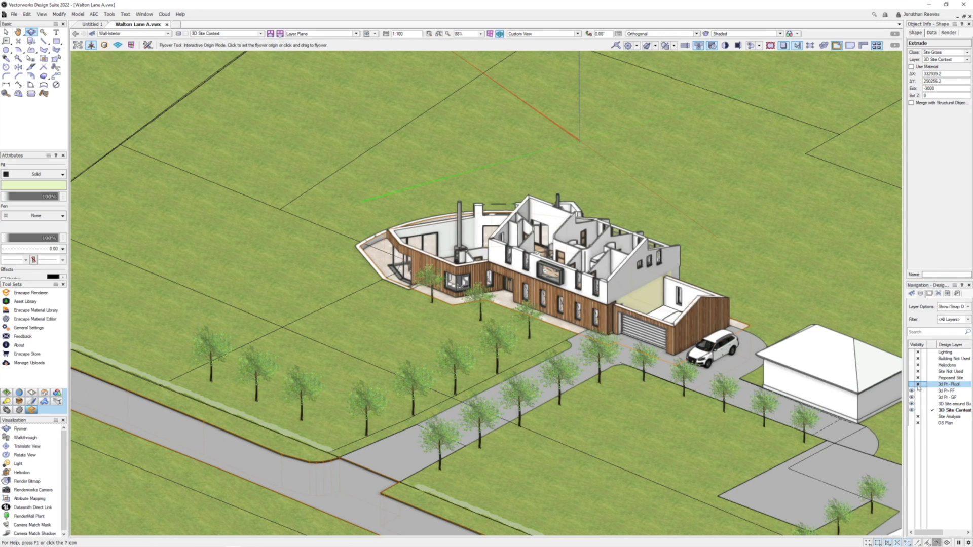
click(918, 391)
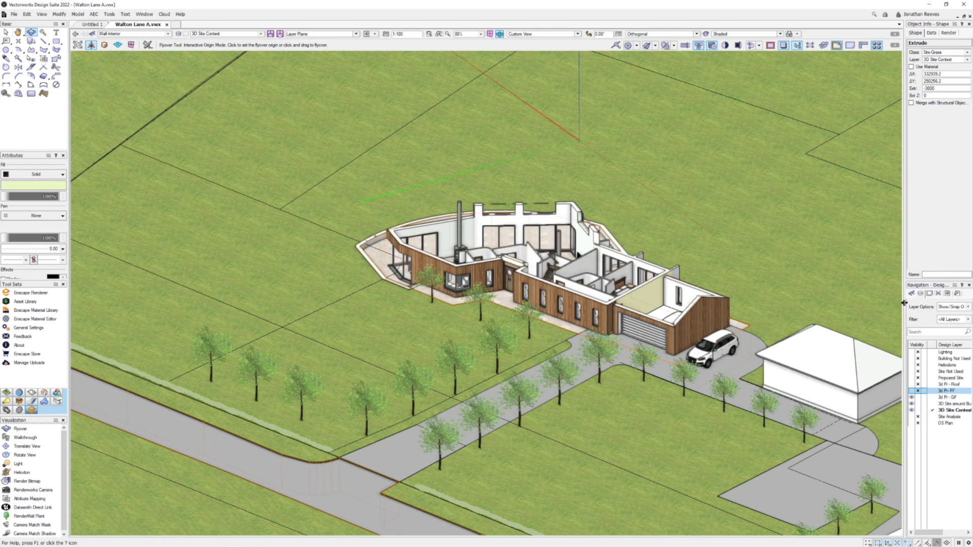
- Hide the 3D Site Context and 3D Site around Building layers and make 3d Pr - GF the active design layer
drag(905, 301, 878, 408)
click(889, 411)
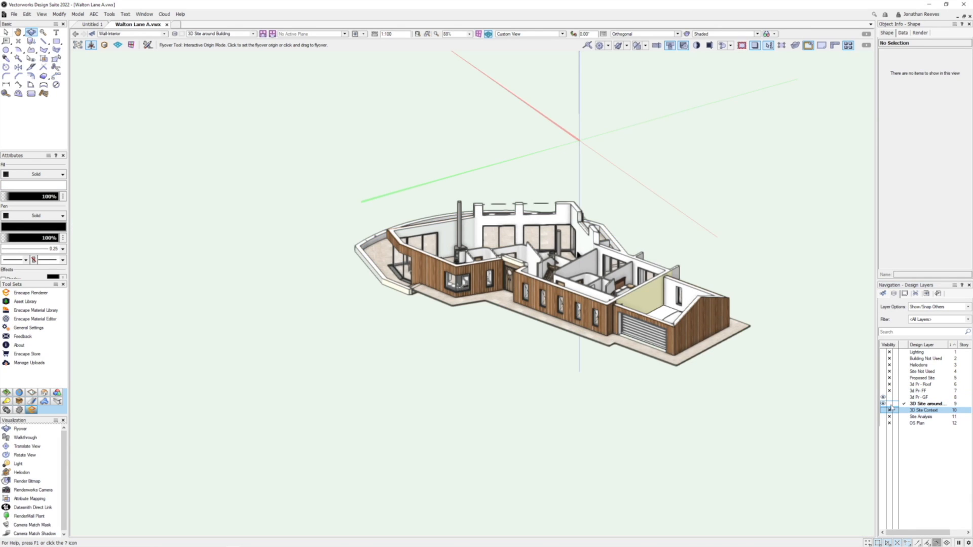
mouse_move(554, 364)
mouse_down()
mouse_move(488, 369)
mouse_move(580, 422)
mouse_move(669, 345)
mouse_move(488, 308)
mouse_move(669, 295)
mouse_up()
scroll(826, 367, up, 2)
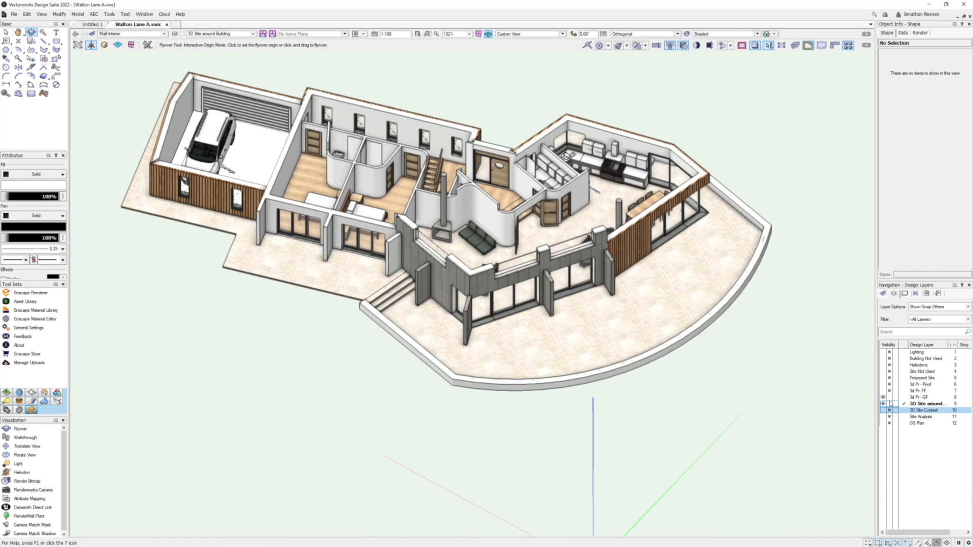
click(904, 398)
click(890, 404)
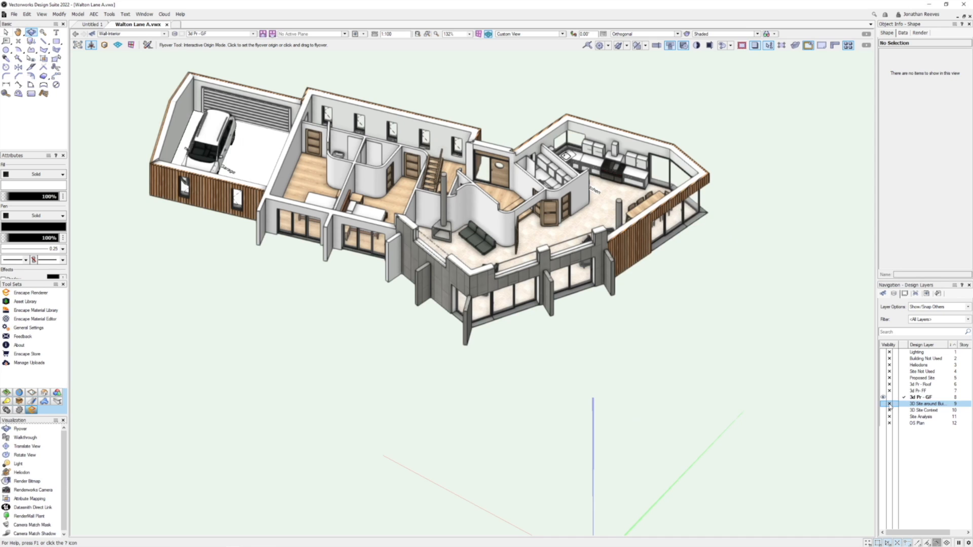
- Locate the third-party command for adding Enscape to the workspace without running it
middle_drag(659, 368, 684, 413)
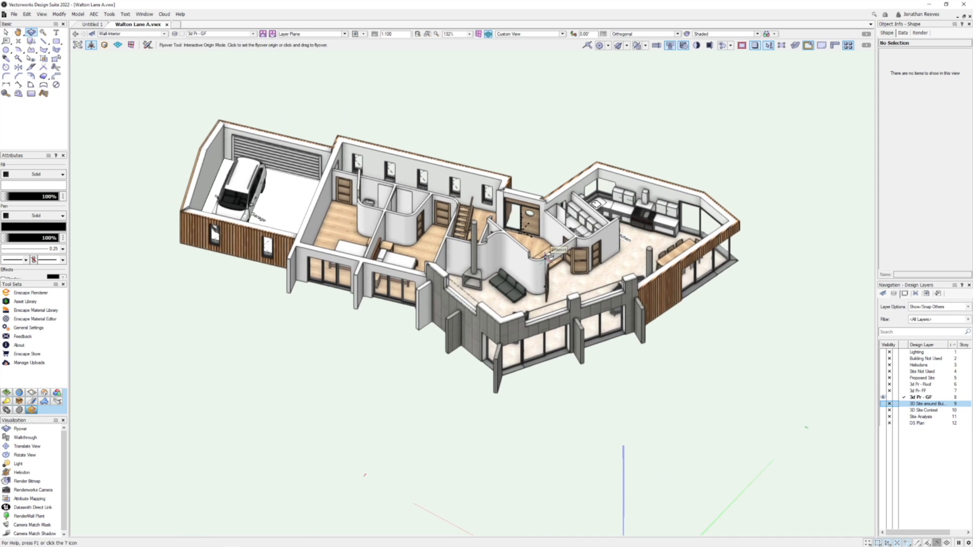
scroll(548, 255, up, 1)
scroll(548, 255, down, 1)
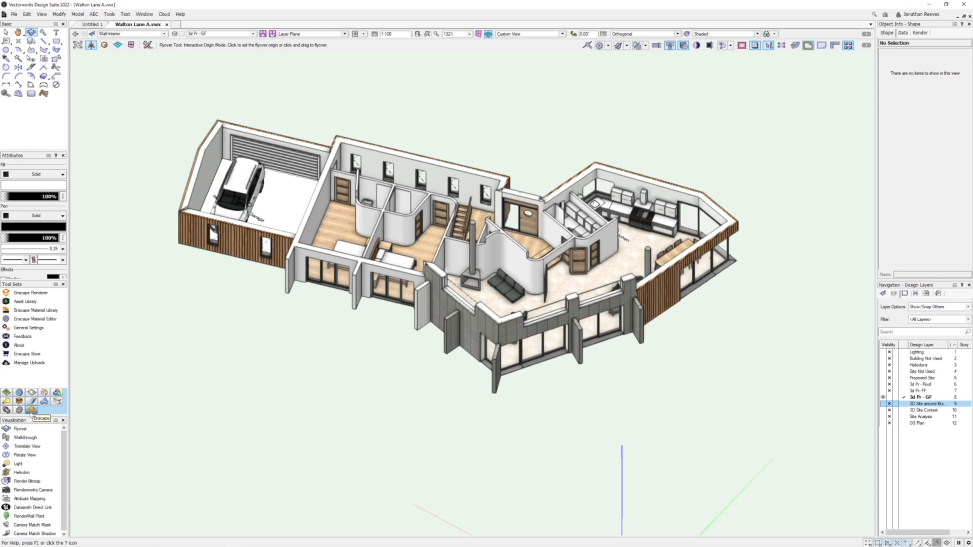
click(109, 14)
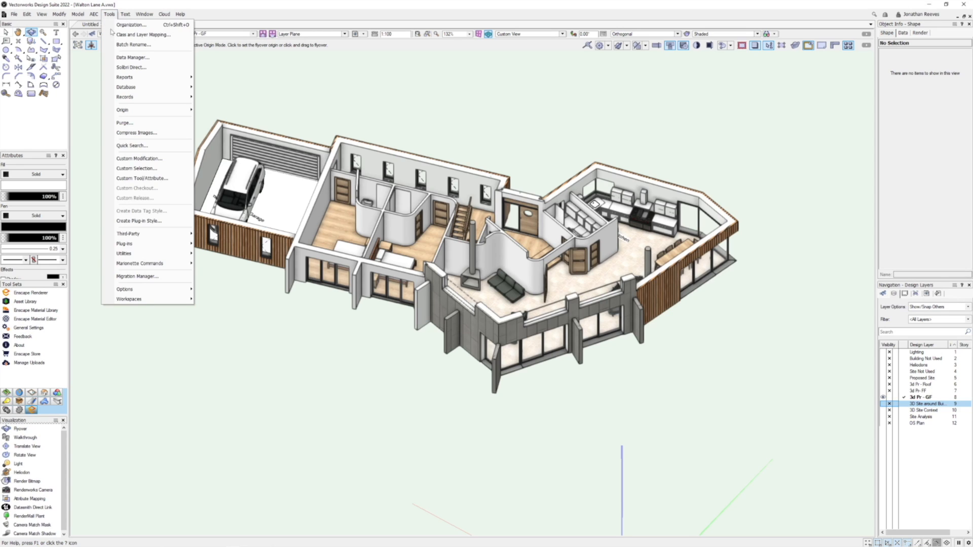
mouse_move(147, 234)
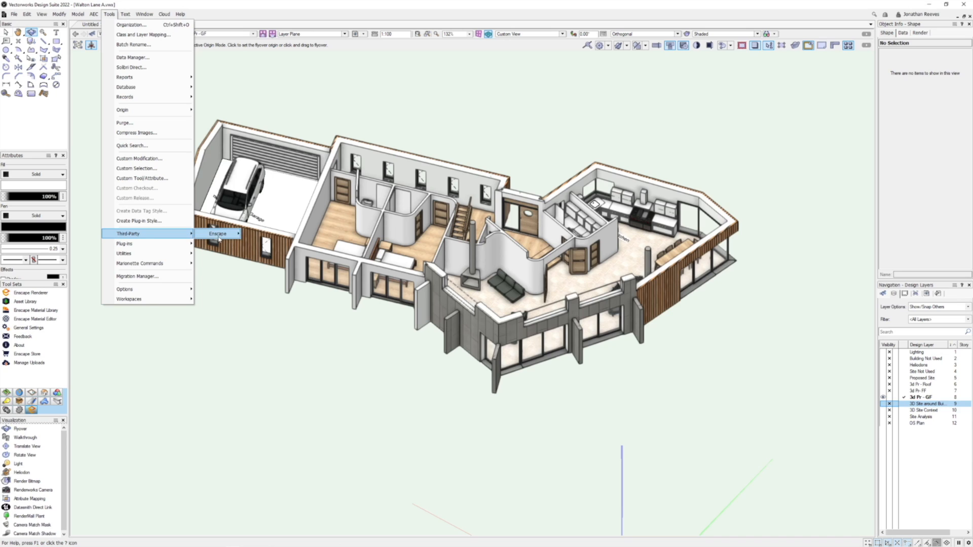
mouse_move(218, 238)
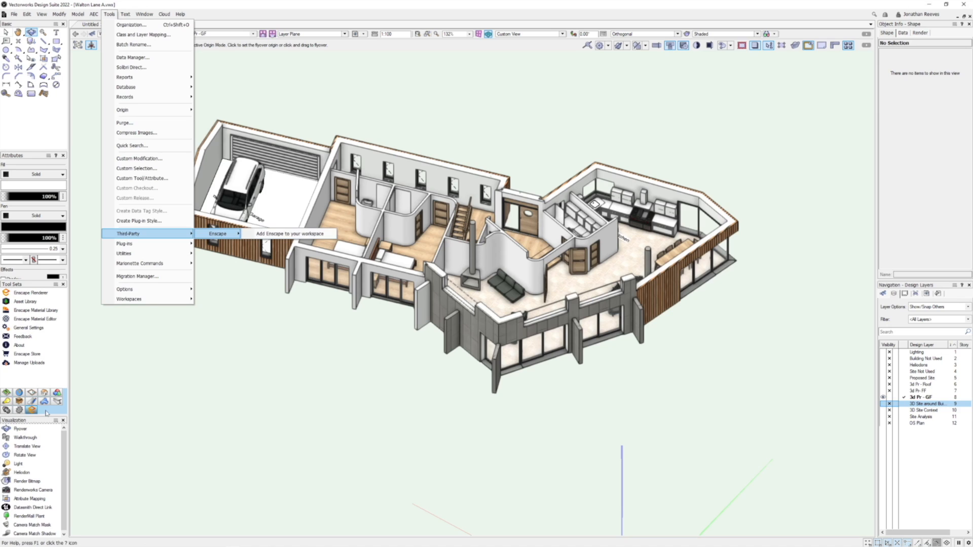
click(47, 383)
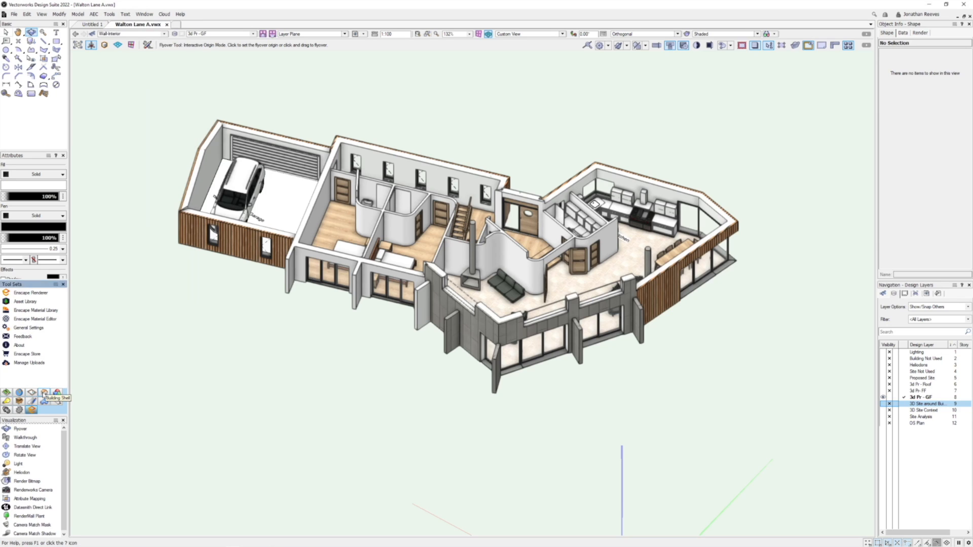
- Show the Enscape tool set and review the display options for tools and tool sets
click(44, 394)
click(32, 410)
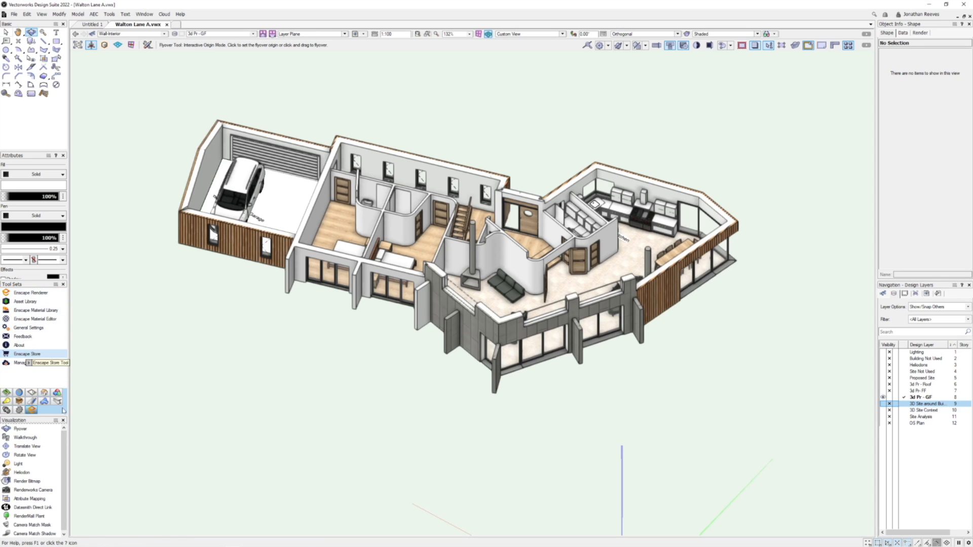
click(56, 285)
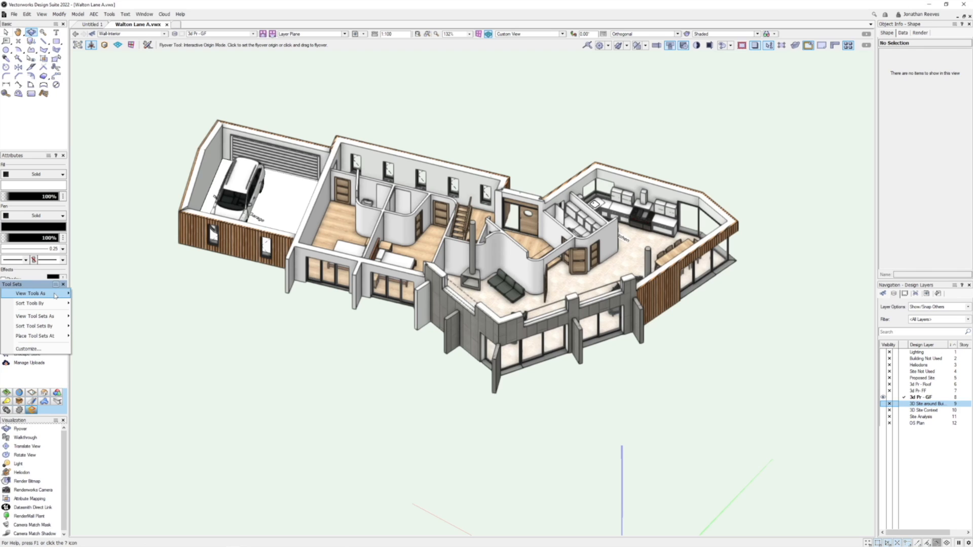
mouse_move(55, 295)
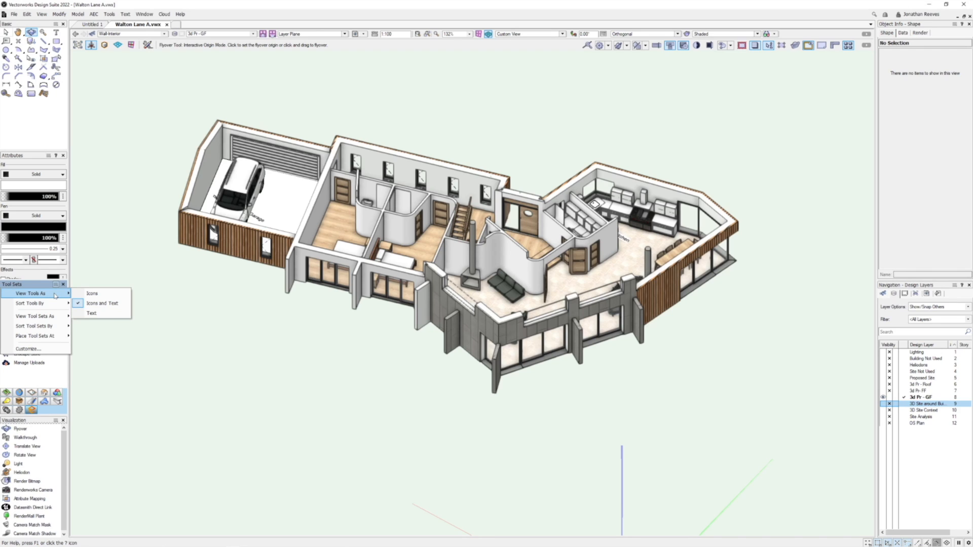
mouse_move(51, 317)
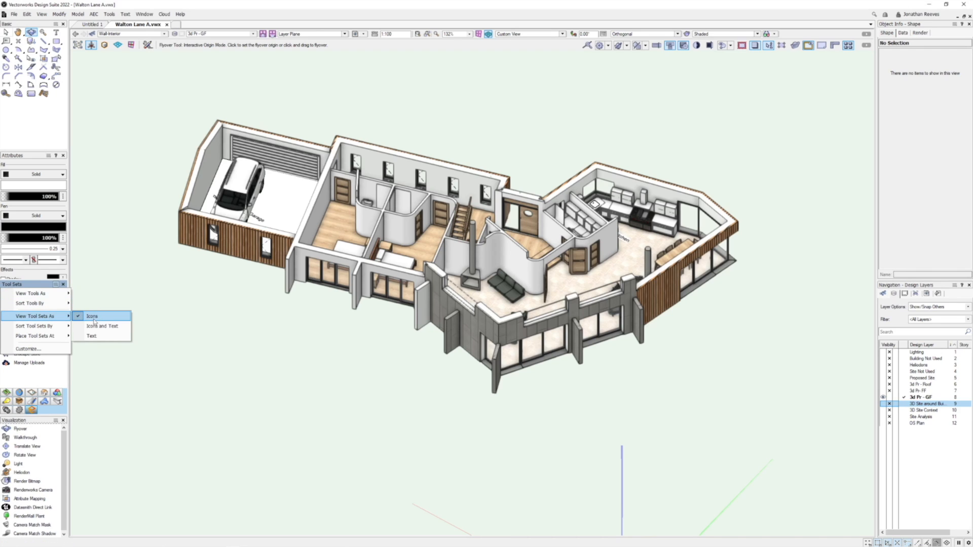
click(116, 258)
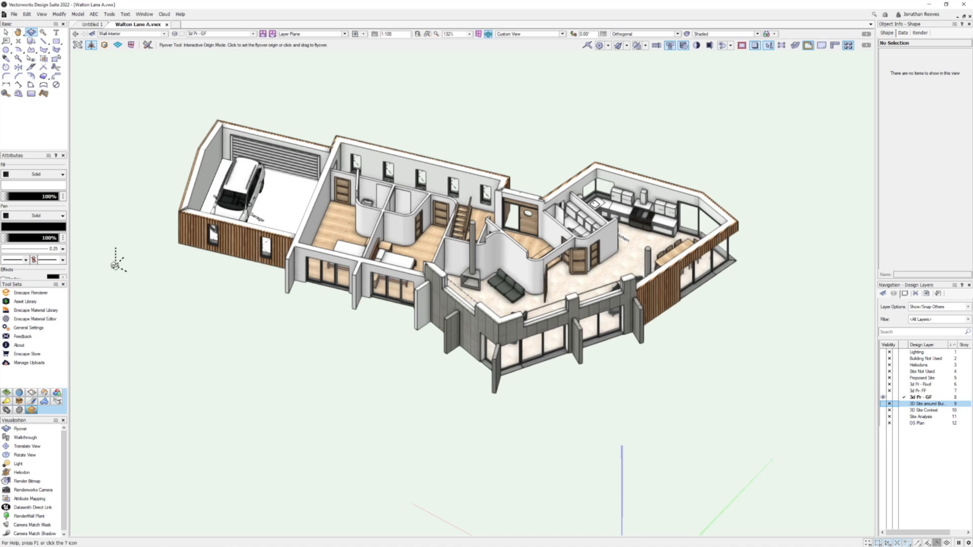
- Launch Enscape in a separate window with the Enscape Renderer tool
click(19, 296)
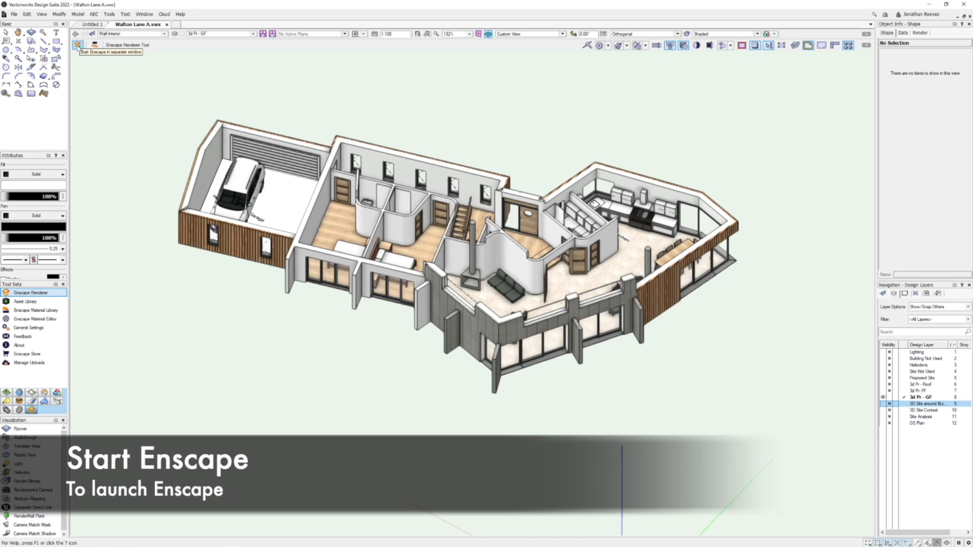
click(78, 45)
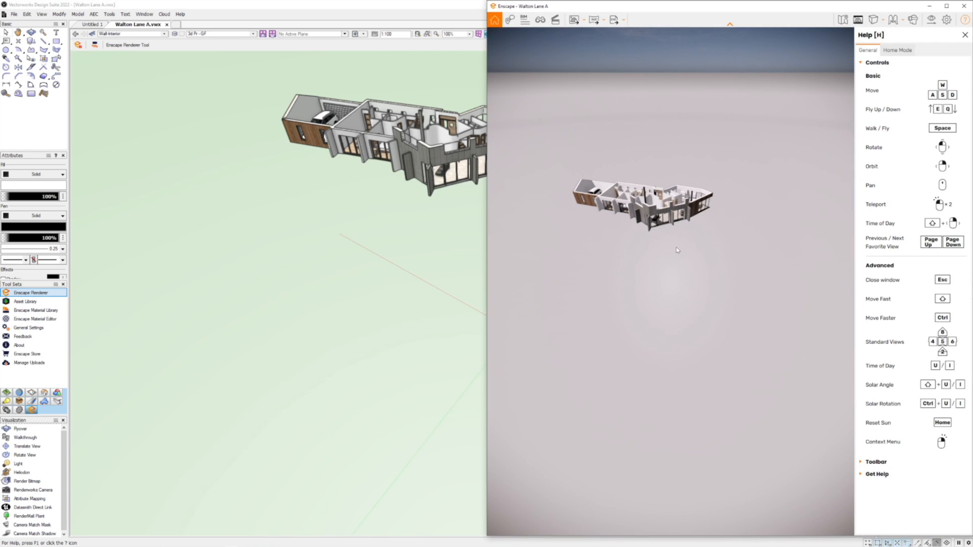
- Fly the Enscape camera up to the house, orbit above it and pan across to inspect the open ground floor
scroll(670, 244, up, 5)
scroll(659, 238, up, 10)
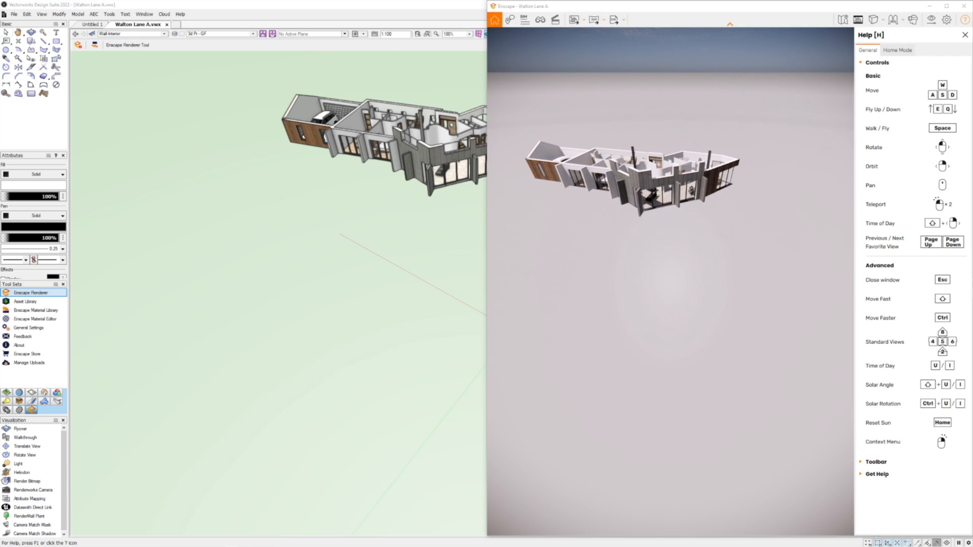
key(w)
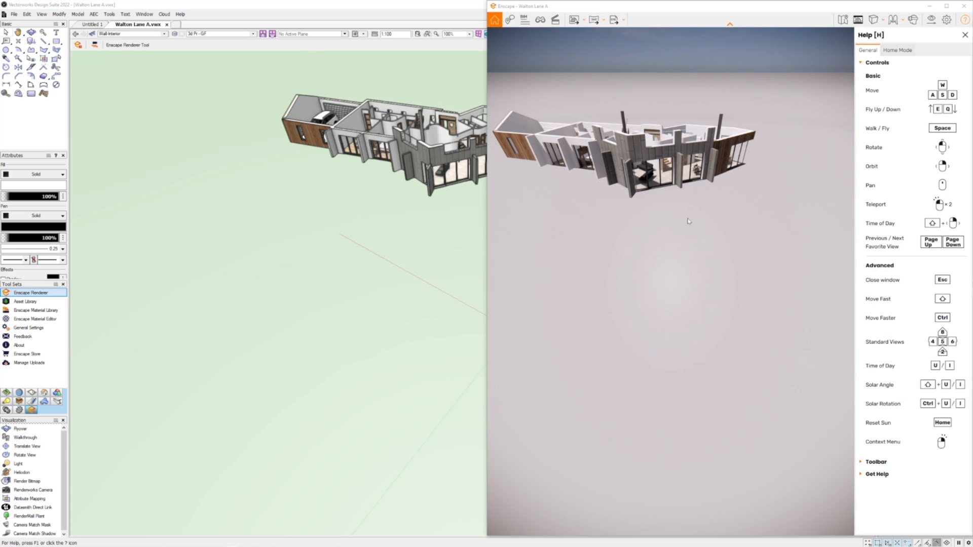
drag(689, 221, 712, 237)
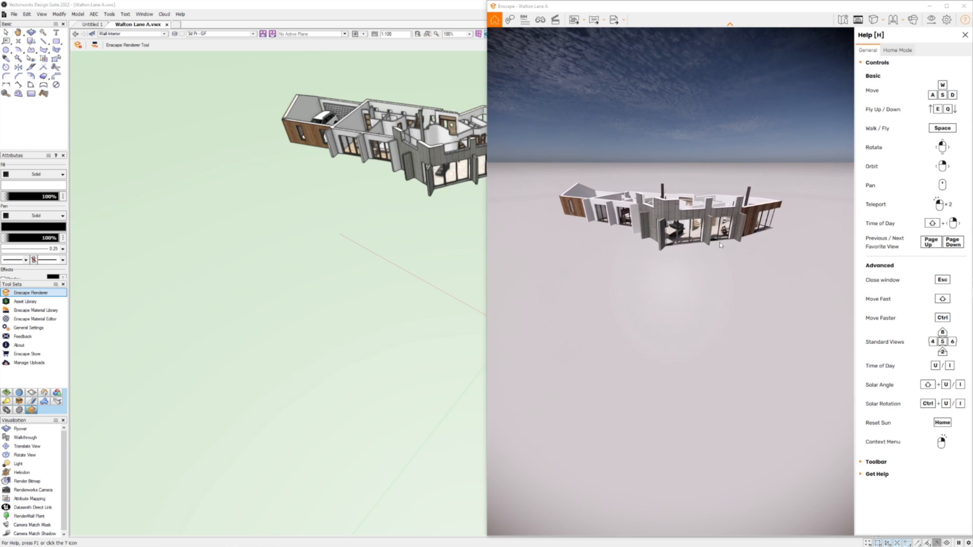
key(w)
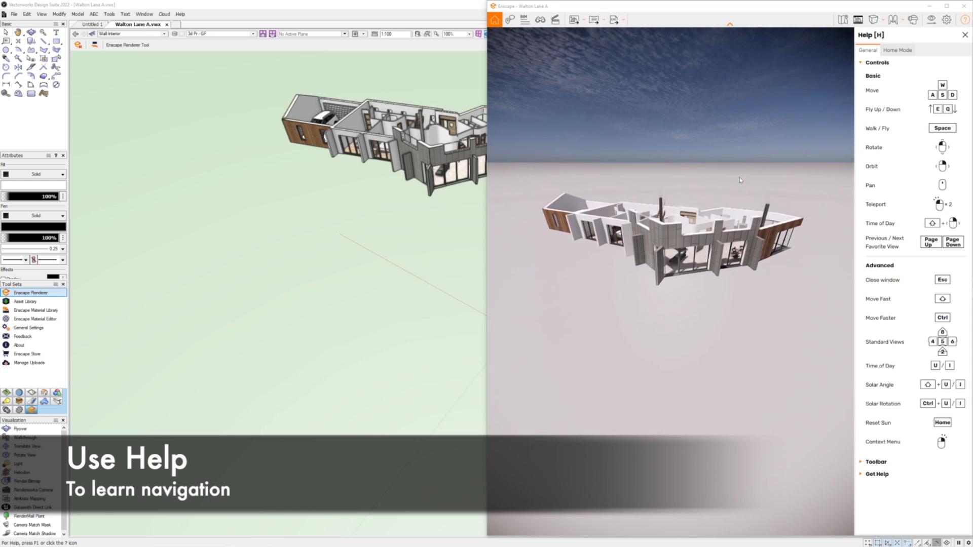
key(w)
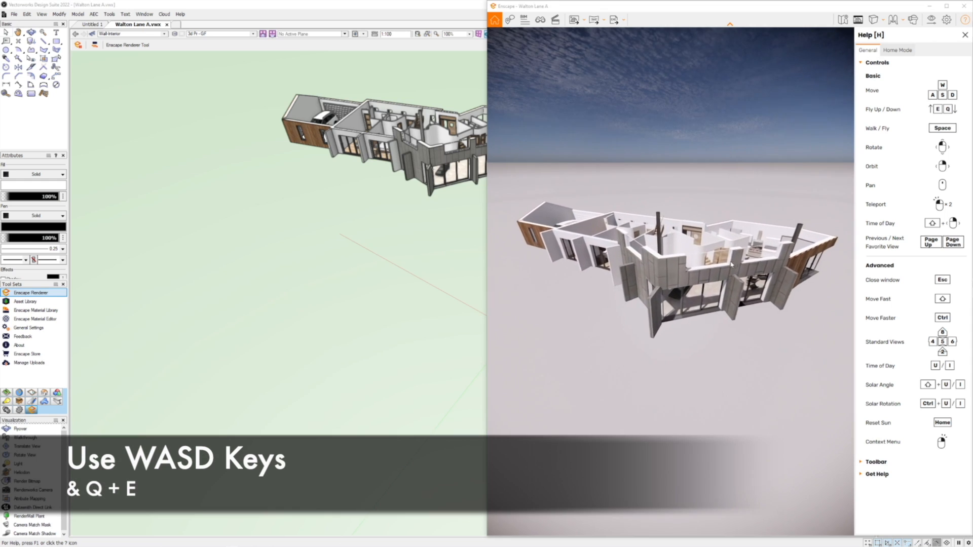
key(w)
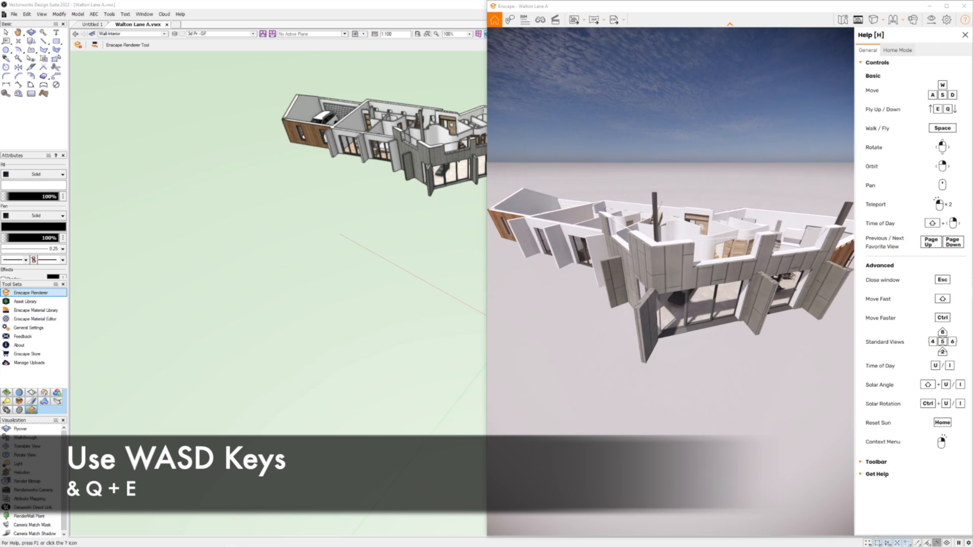
key(w)
right_drag(670, 244, 706, 302)
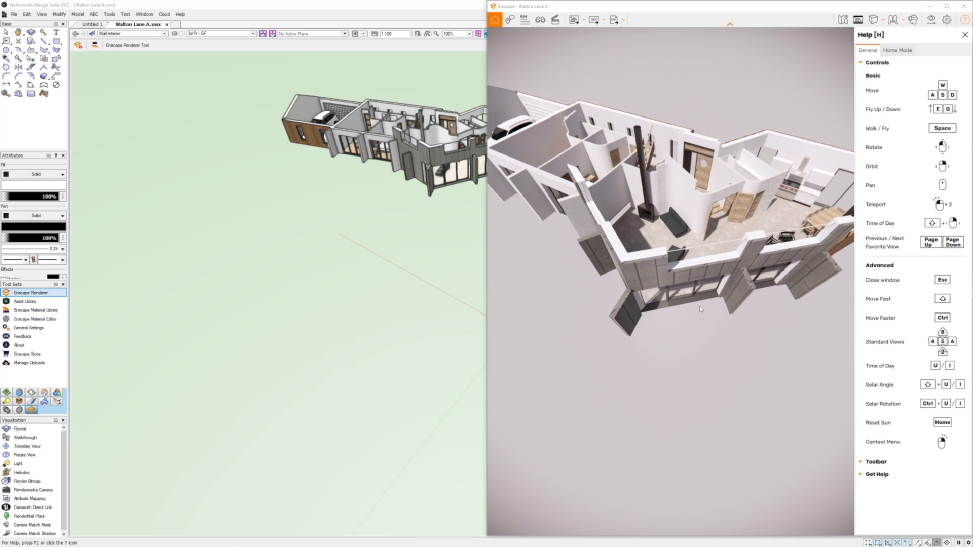
middle_drag(816, 284, 794, 315)
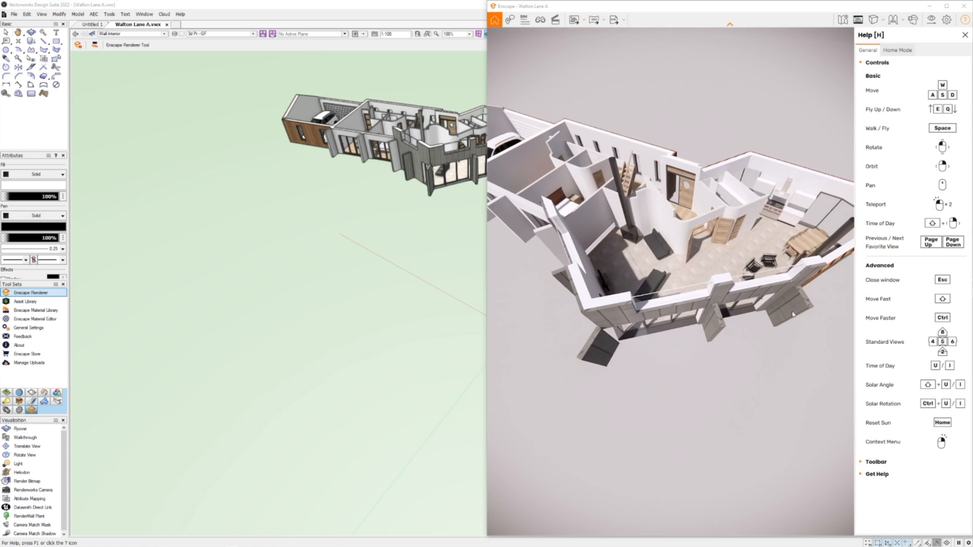
scroll(742, 343, down, 1)
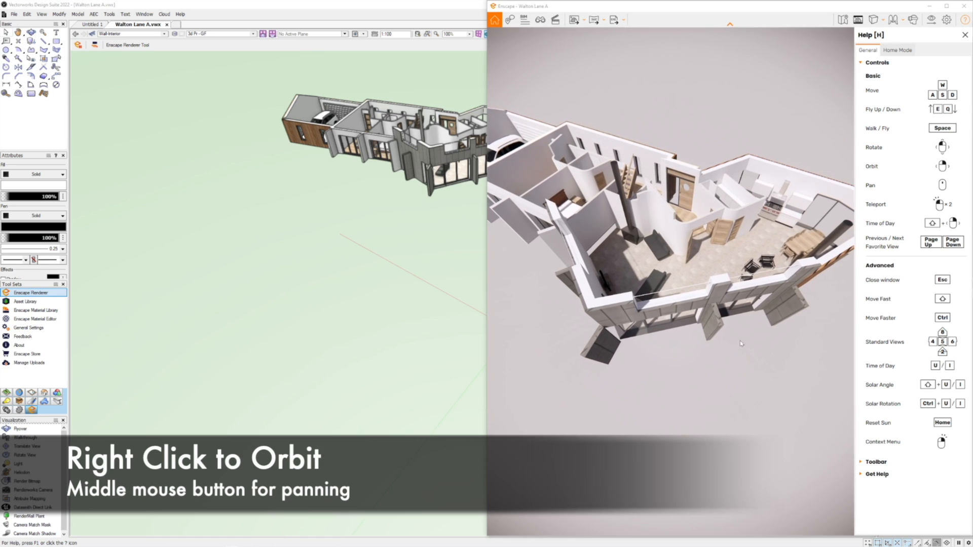
- Teleport onto the ground floor and towards the kitchen, and orbit back out to an overview of the house
double_click(712, 255)
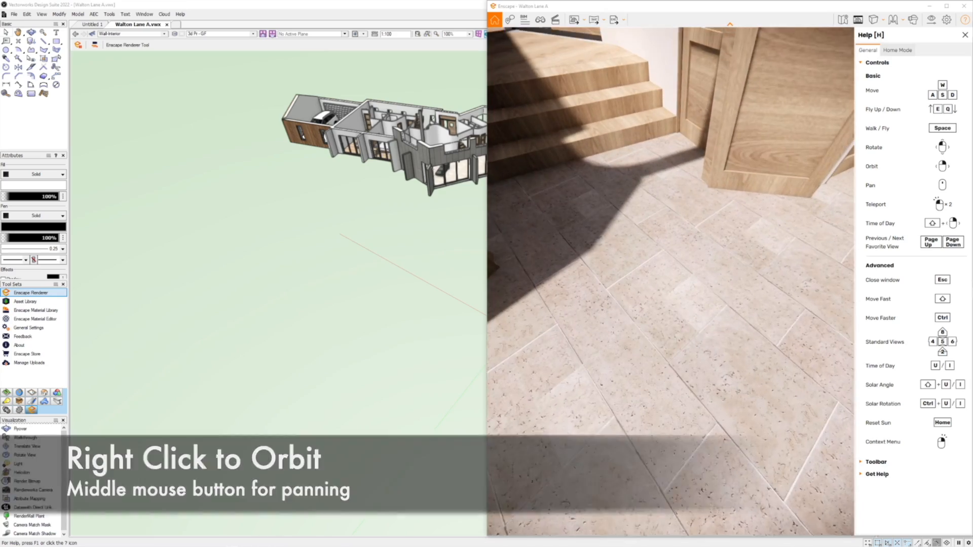
drag(713, 255, 760, 239)
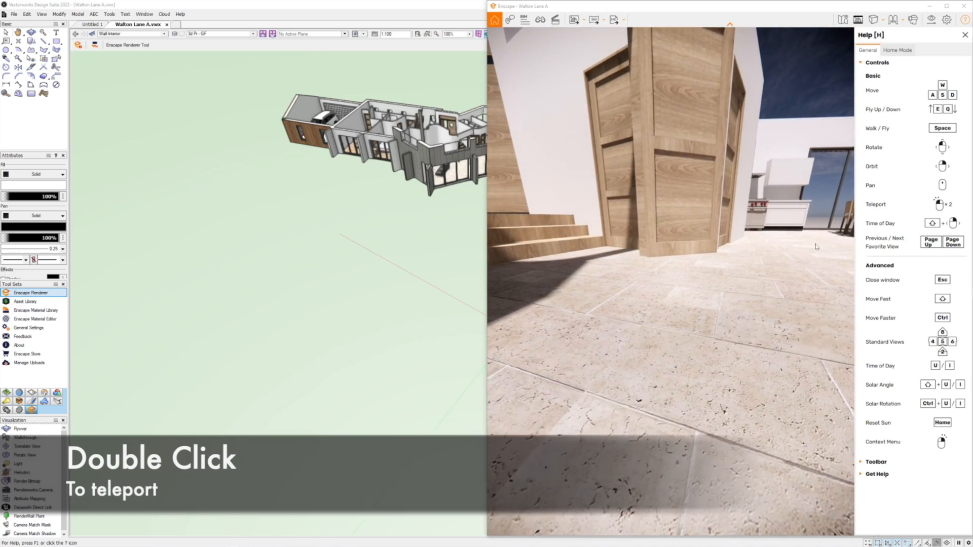
double_click(817, 246)
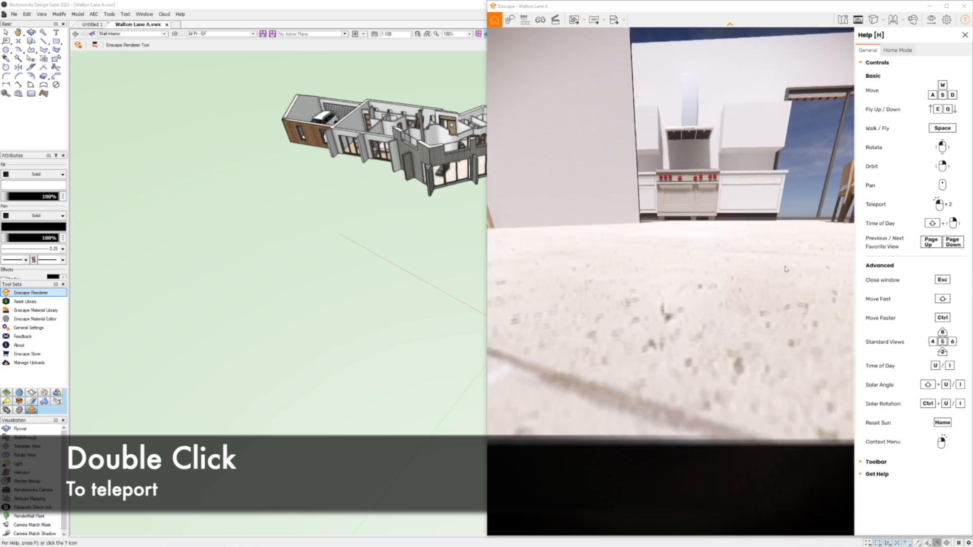
right_drag(747, 270, 638, 292)
middle_drag(760, 236, 735, 260)
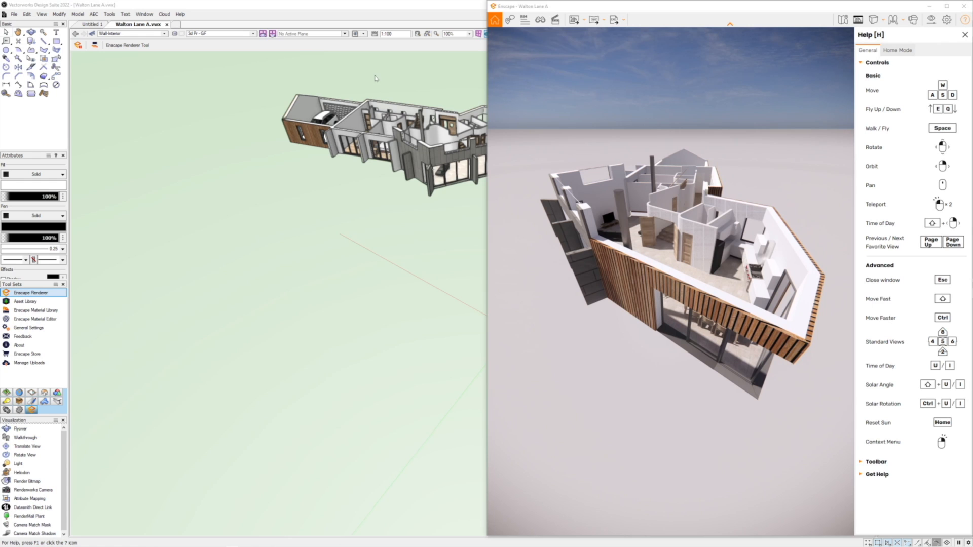
- Arrange the Vectorworks and Enscape windows side by side, each filling half of the screen
drag(667, 12, 970, 58)
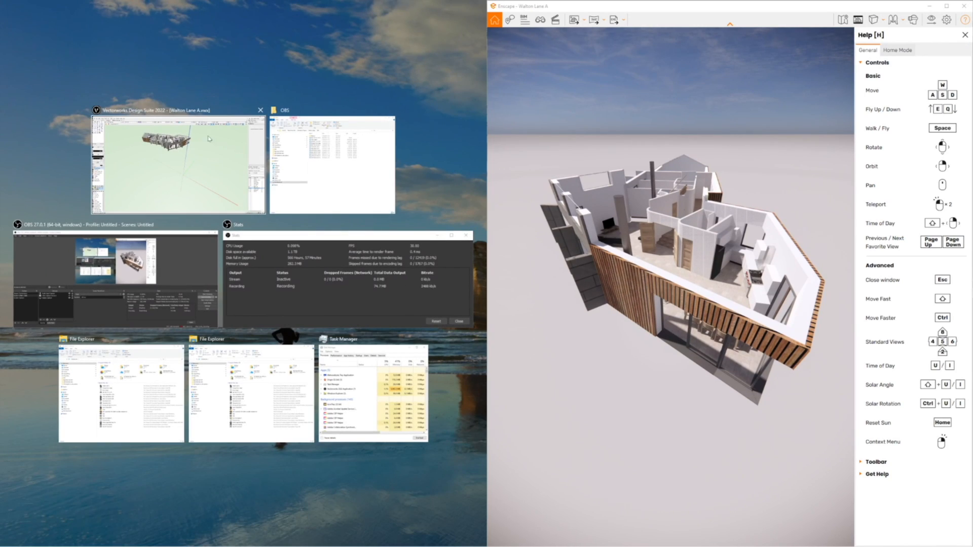
click(215, 154)
drag(339, 6, 2, 118)
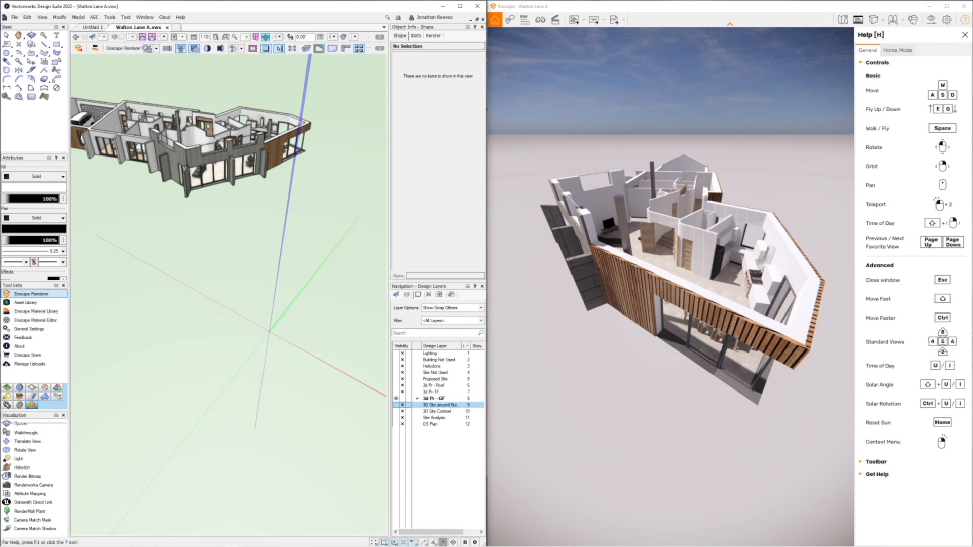
- Make the first-floor (3d Pr-FF), 3d Pr-Roof and 3D site-around-building design layers visible in the Vectorworks model
right_click(284, 202)
click(268, 220)
ctrl+middle_drag(259, 219, 210, 190)
middle_drag(270, 156, 289, 286)
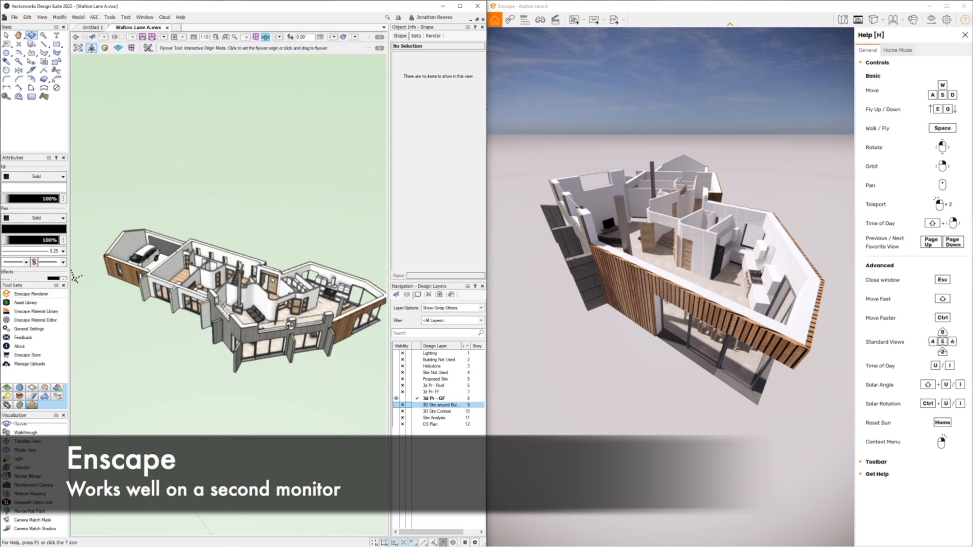
scroll(289, 333, up, 2)
middle_drag(289, 334, 280, 319)
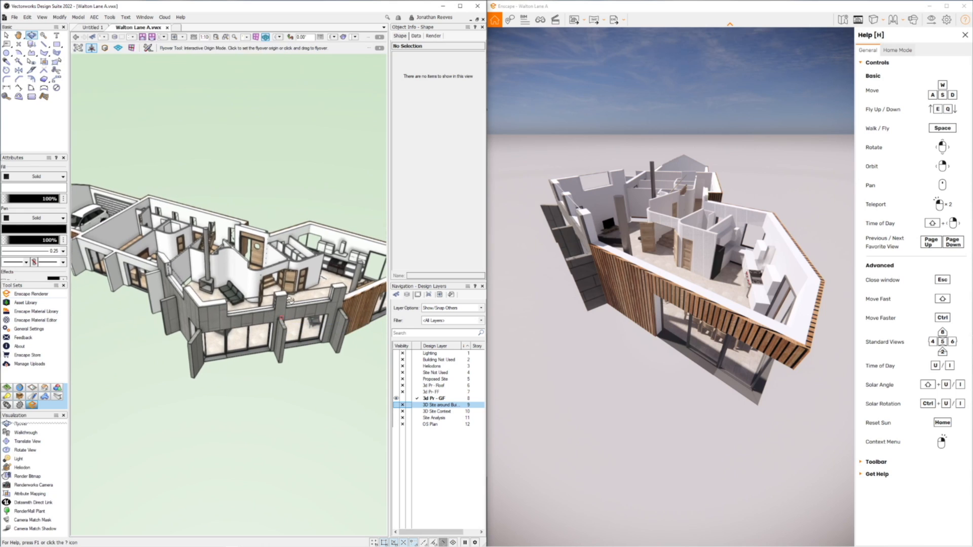
click(396, 392)
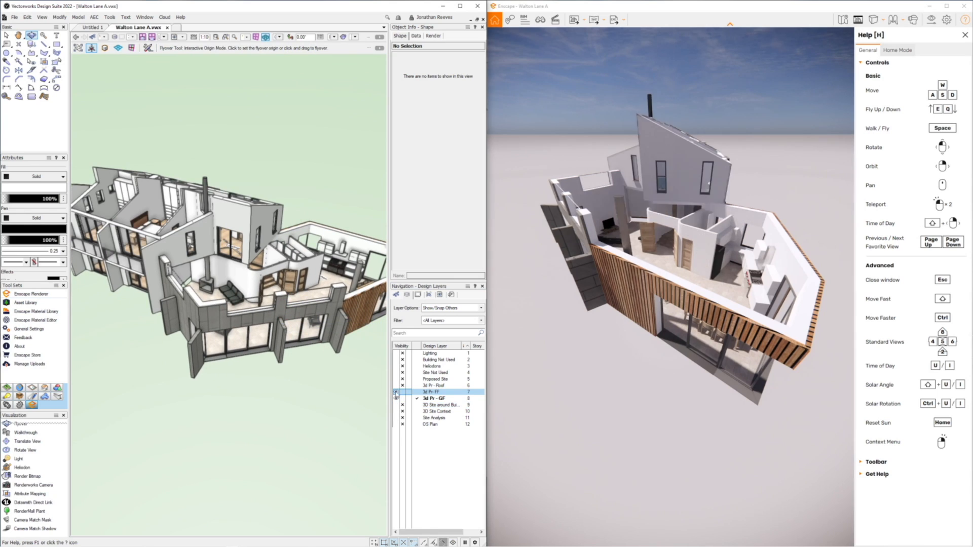
click(396, 386)
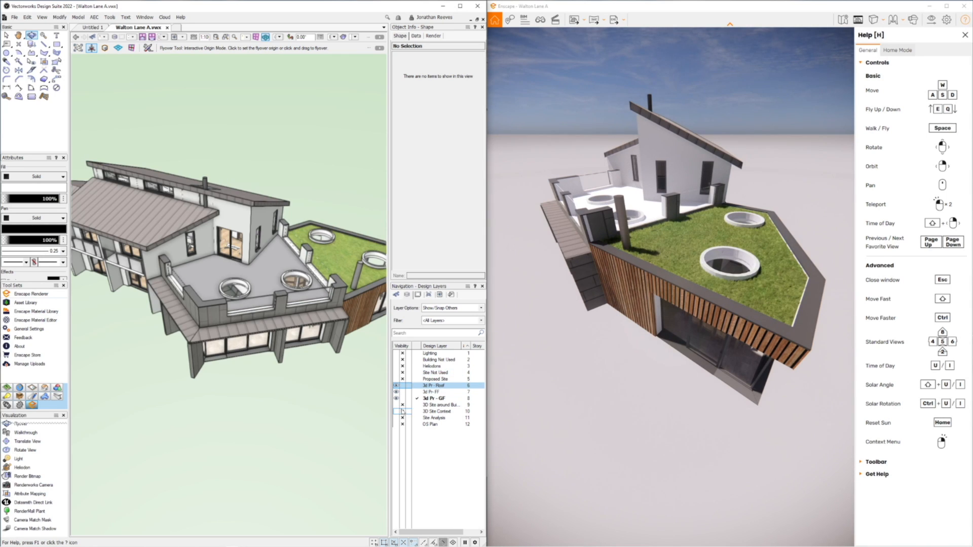
click(397, 405)
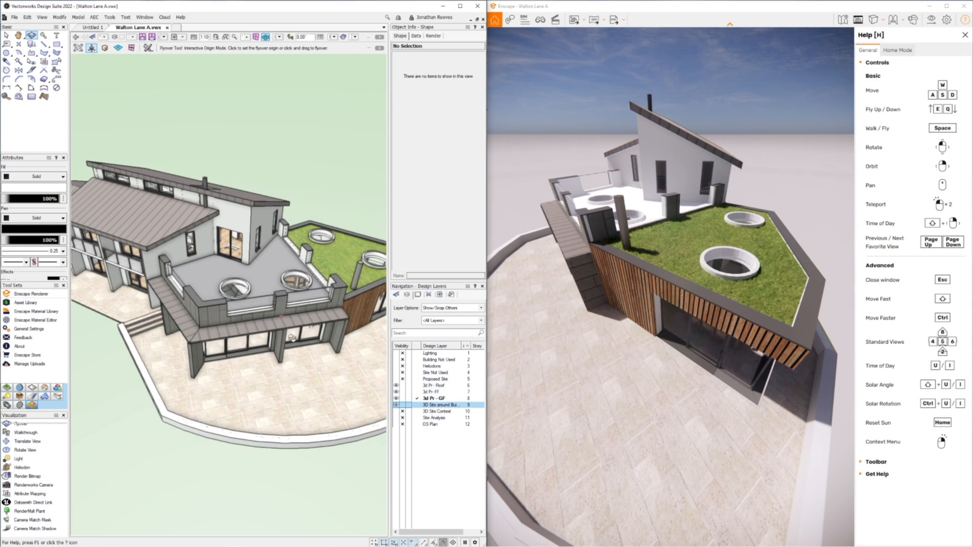
- Frame the whole house in a lower perspective in Vectorworks and synchronise its view to Enscape
drag(319, 336, 315, 339)
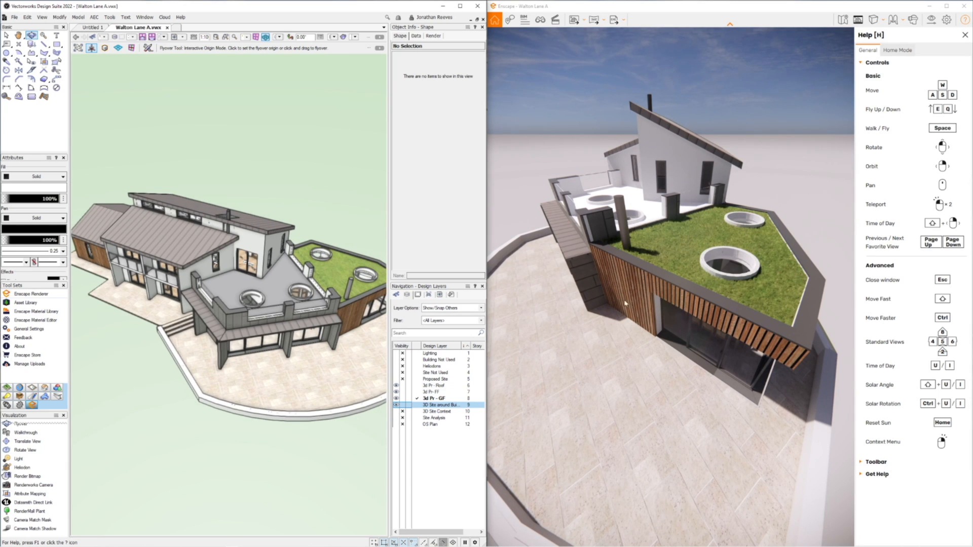
drag(350, 309, 324, 277)
drag(312, 349, 239, 288)
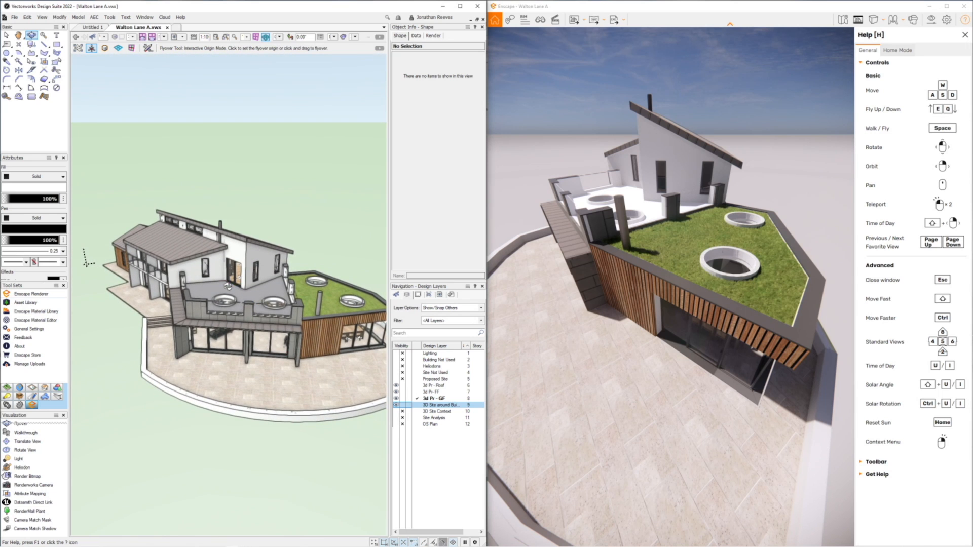
click(30, 294)
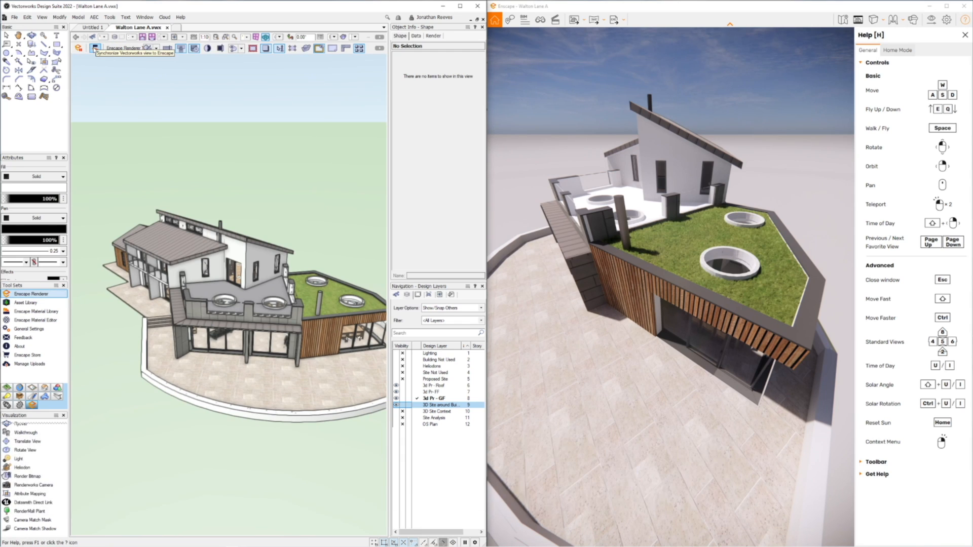
click(95, 49)
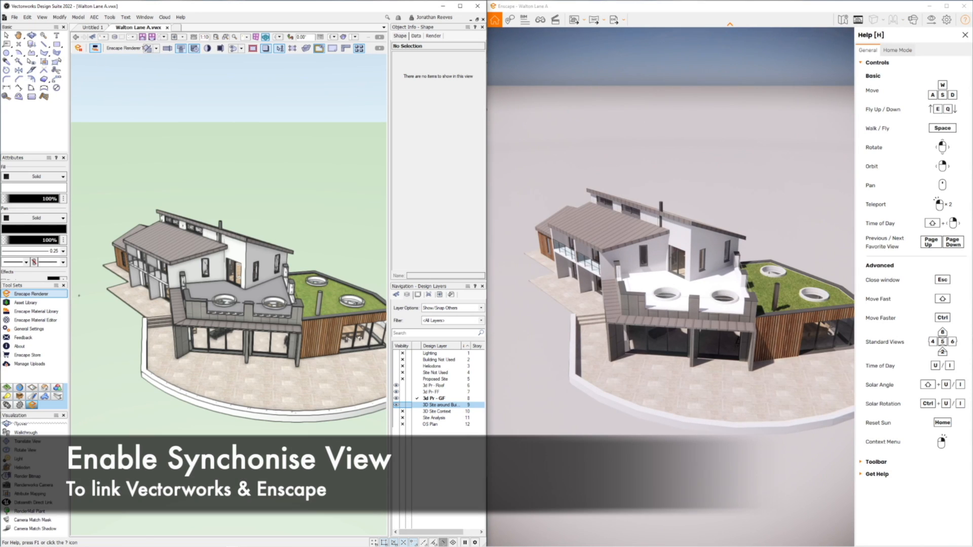
- Move the Vectorworks camera closer to the terrace front with the Walkthrough tool while the views are synchronised
click(25, 432)
drag(208, 356, 219, 285)
middle_drag(245, 333, 257, 245)
drag(261, 308, 274, 337)
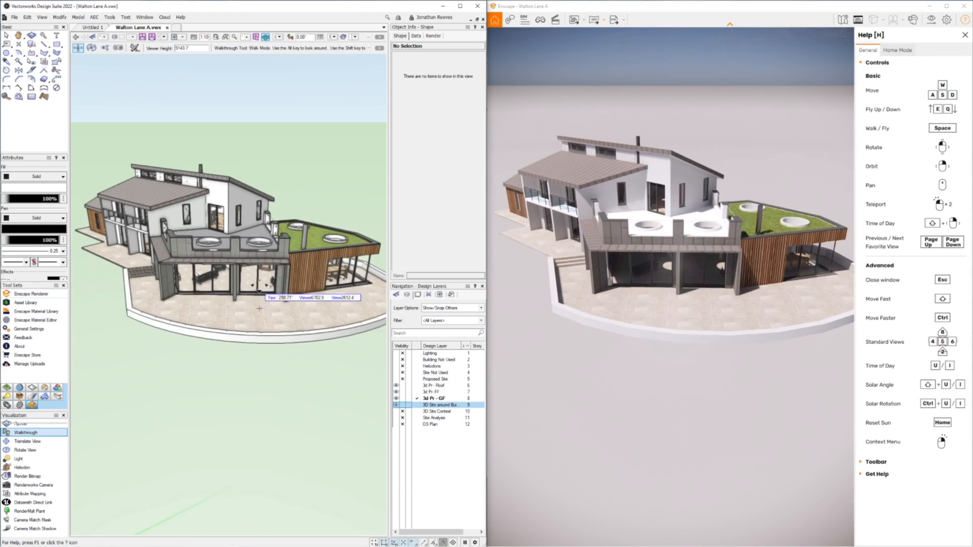
middle_drag(275, 336, 277, 233)
mouse_move(267, 224)
mouse_down()
mouse_move(248, 213)
mouse_move(258, 210)
mouse_up()
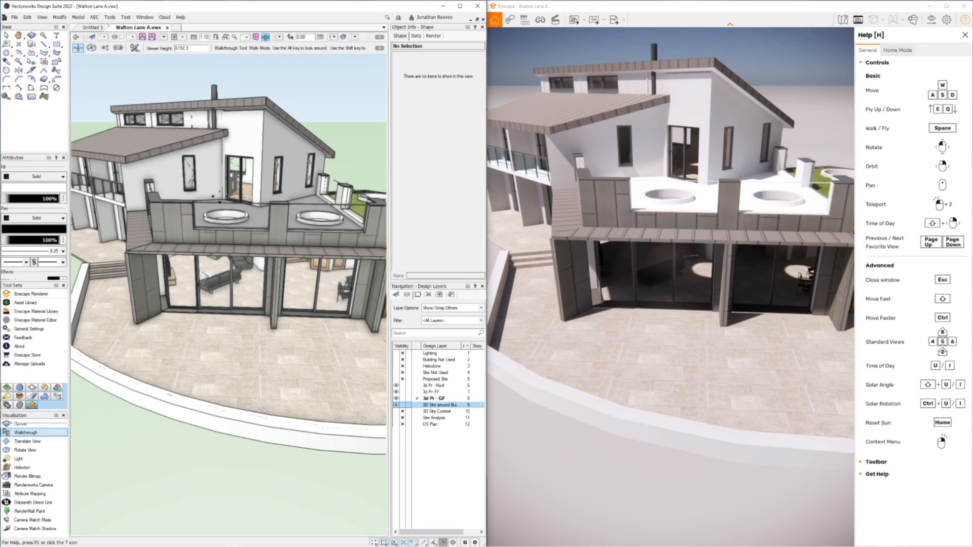
- Turn Draw Edges off and back on in the Shaded render options and accept them
click(335, 37)
click(354, 37)
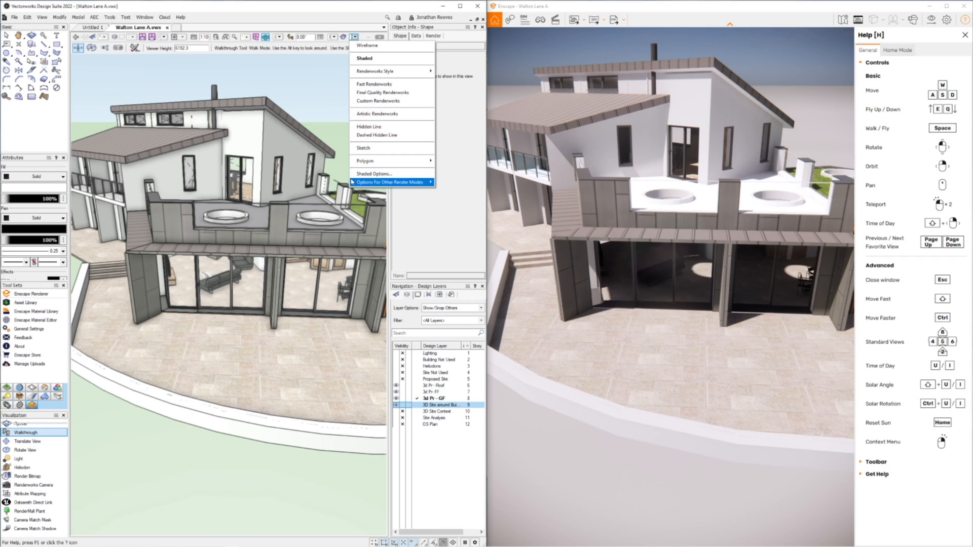
click(373, 173)
click(215, 242)
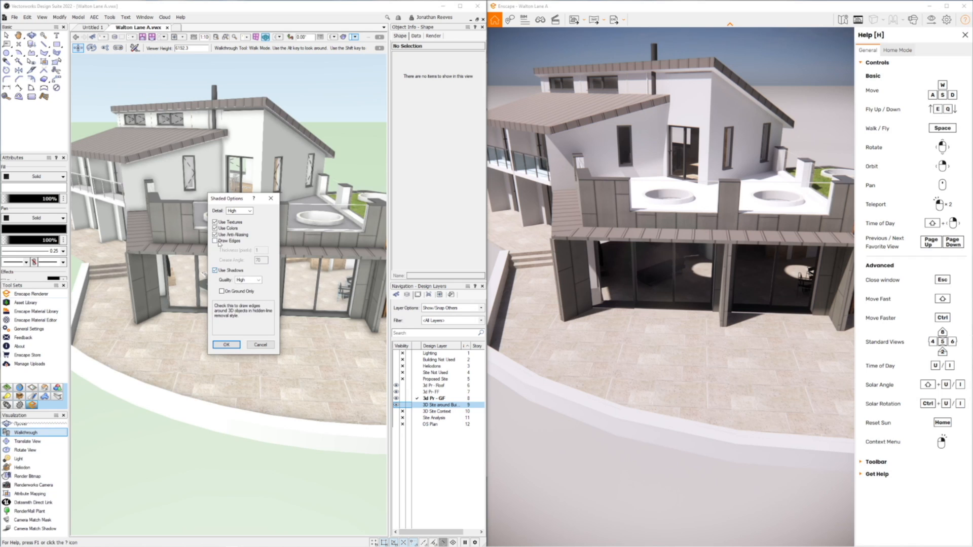
click(215, 241)
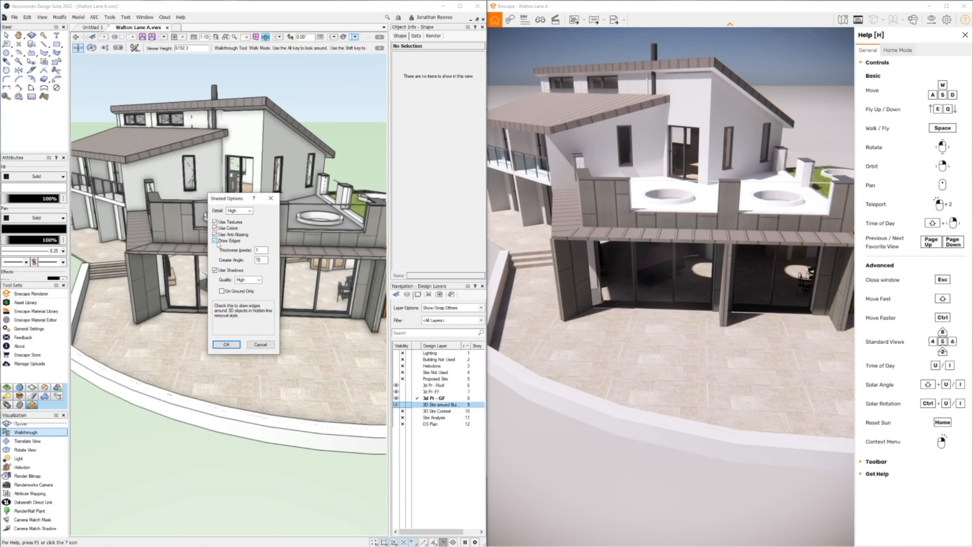
click(230, 345)
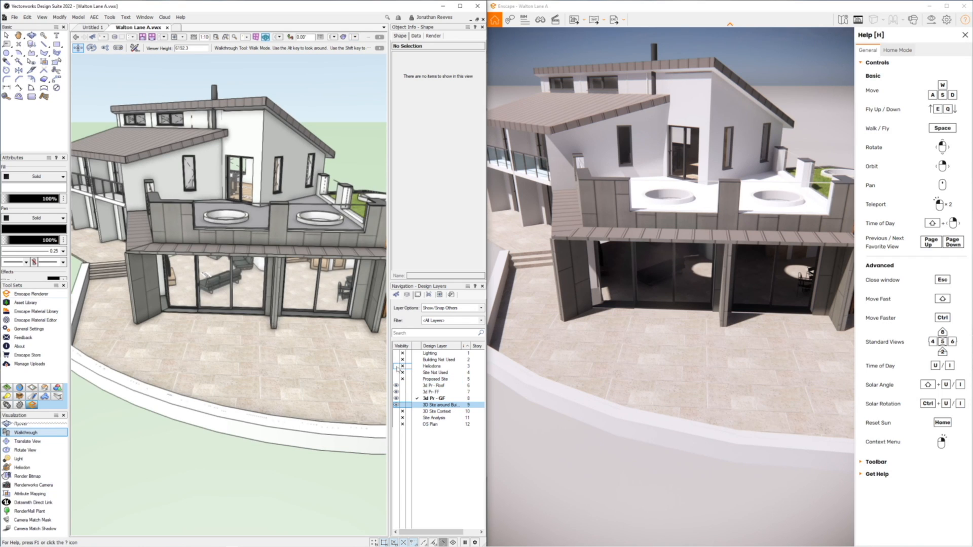
- Show and hide the Heliodons layer twice to compare its sunlight in both windows
click(397, 366)
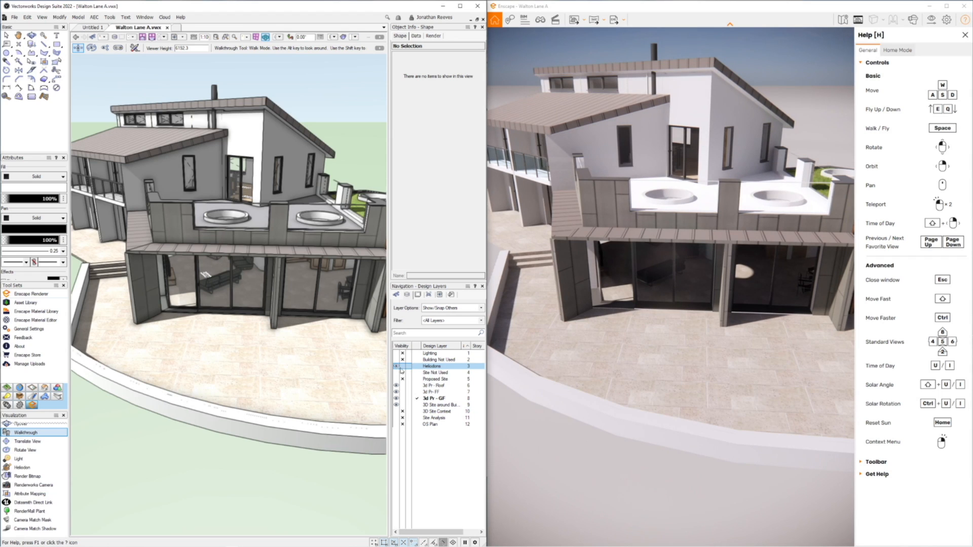
click(402, 366)
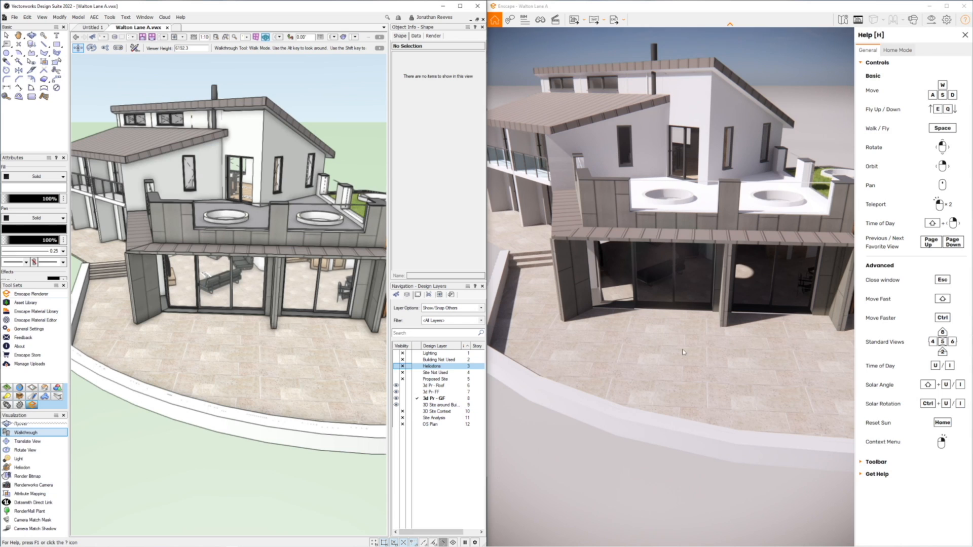
click(397, 366)
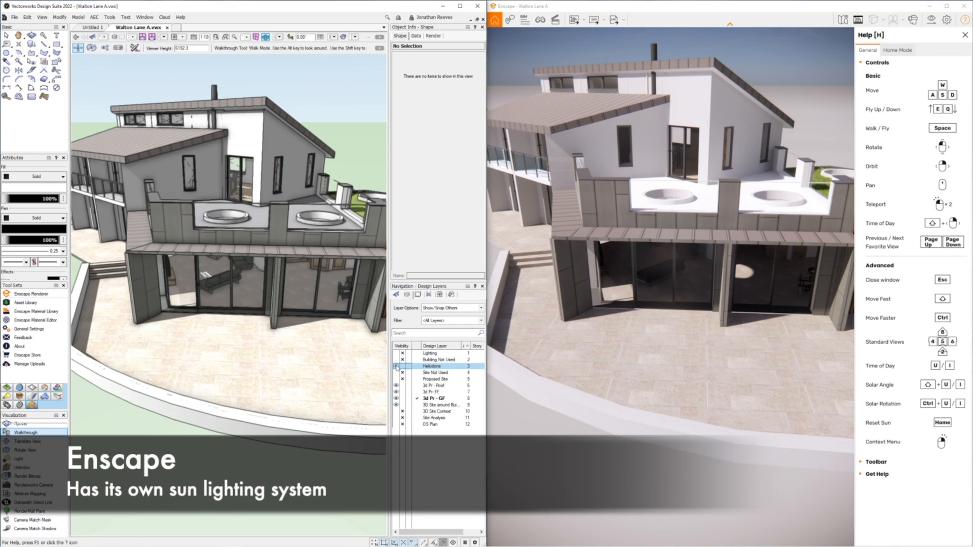
click(403, 366)
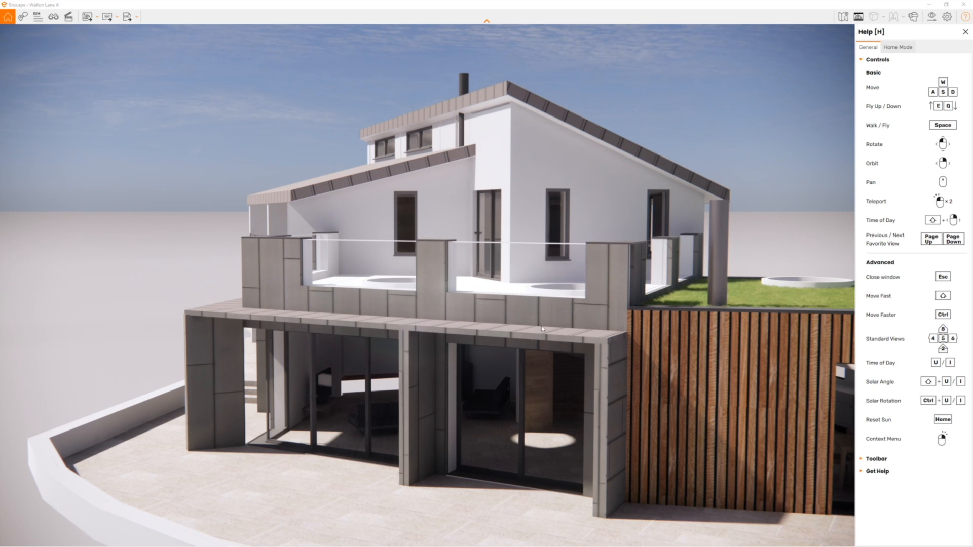
- Close the Enscape Help panel and advance the time of day from daylight to sunset
click(965, 33)
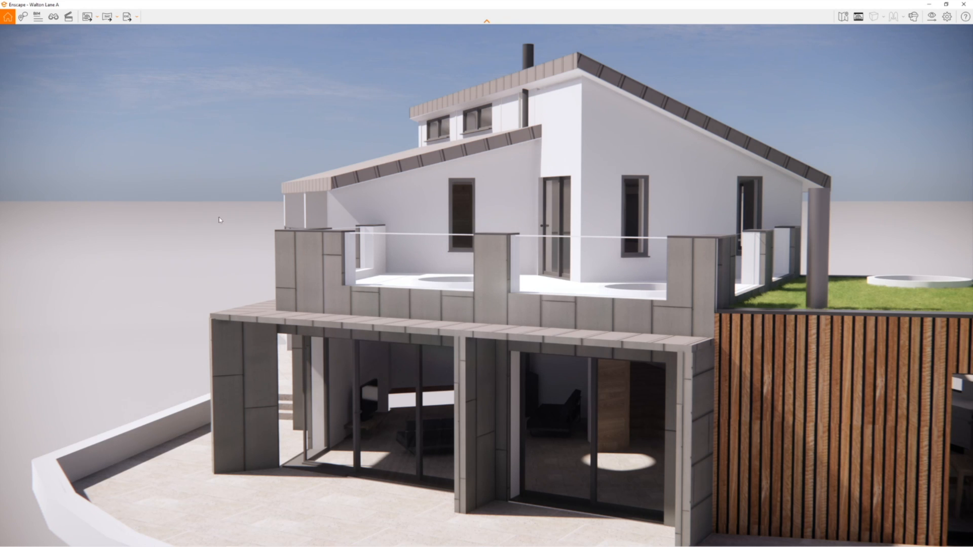
key(u)
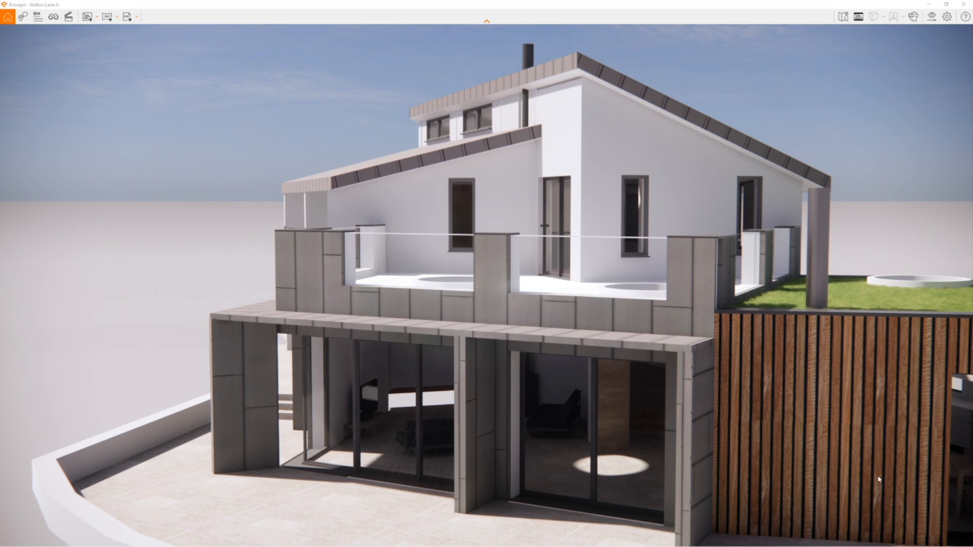
key(u)
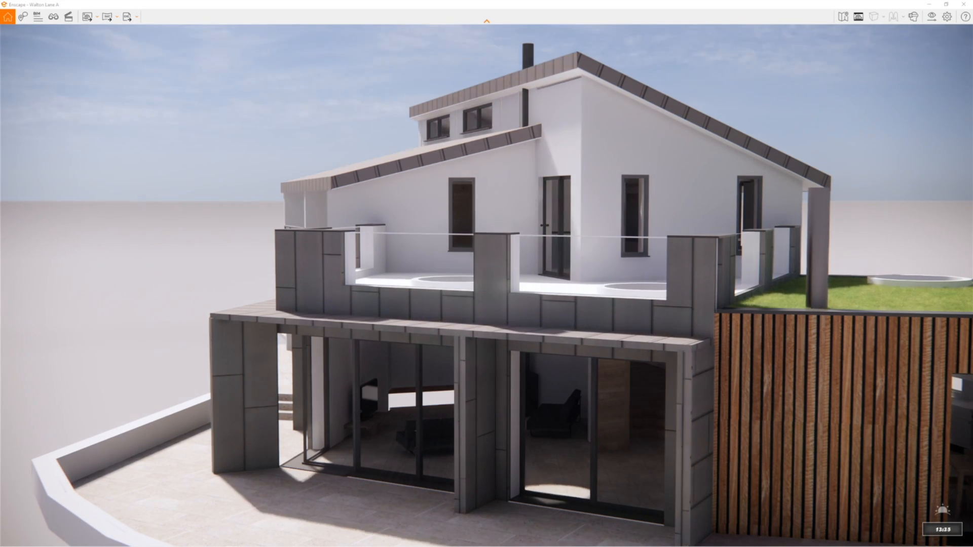
key(u)
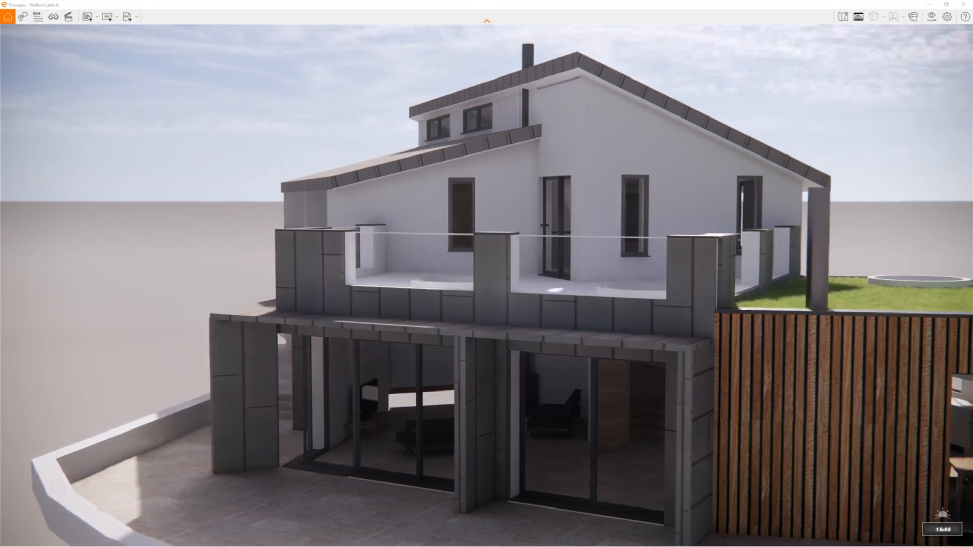
key(u)
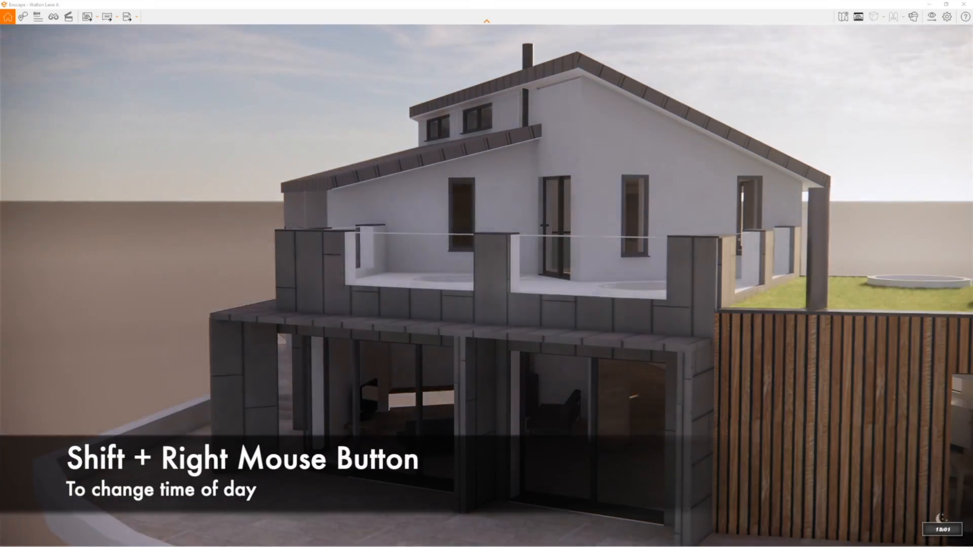
key(u)
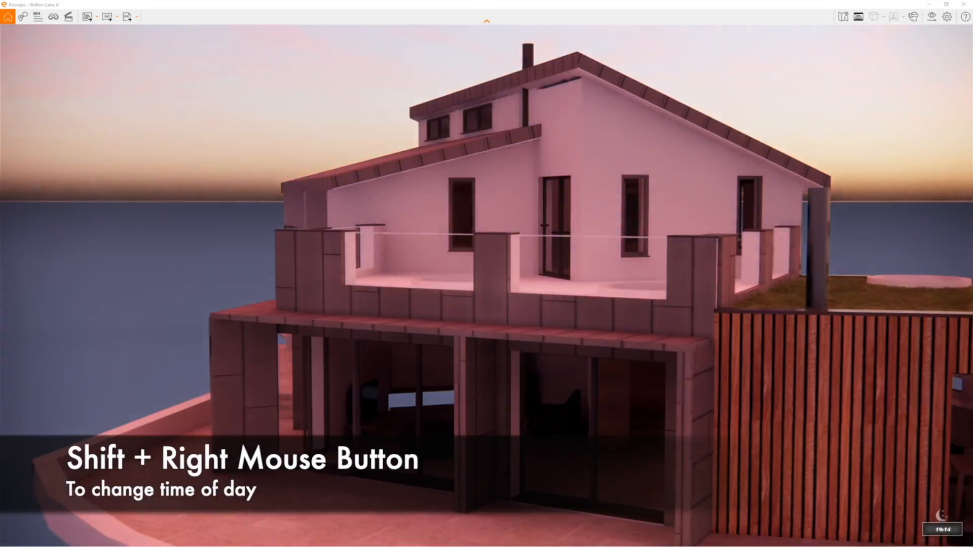
- Bring the time of day back to bright daylight and orbit the Enscape camera round to the terrace corner
shift+right_drag(487, 273, 59, 274)
shift+right_drag(827, 500, 752, 500)
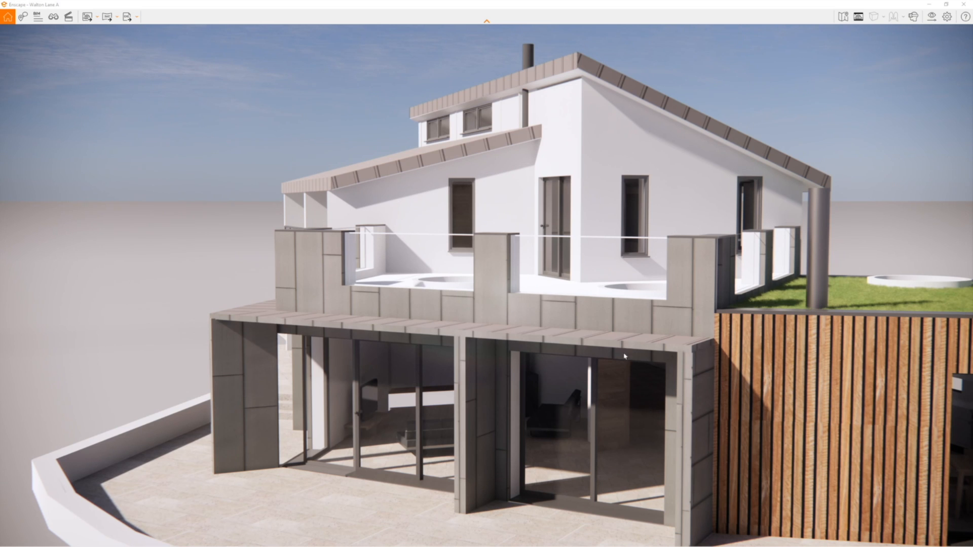
right_drag(321, 397, 375, 424)
middle_drag(356, 394, 472, 427)
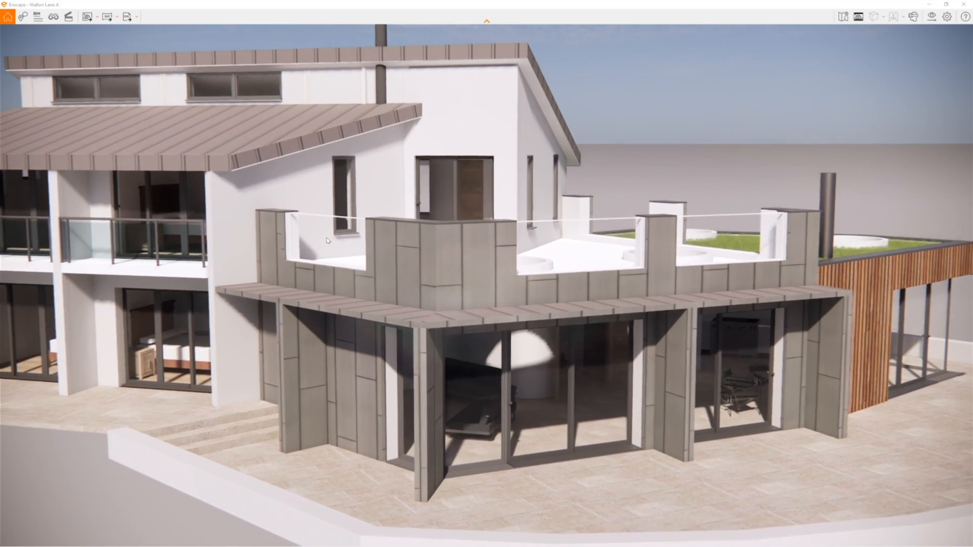
- Shift the Enscape time of day back and forth through the morning and settle on mid-morning sunlight
key(u)
key(u)
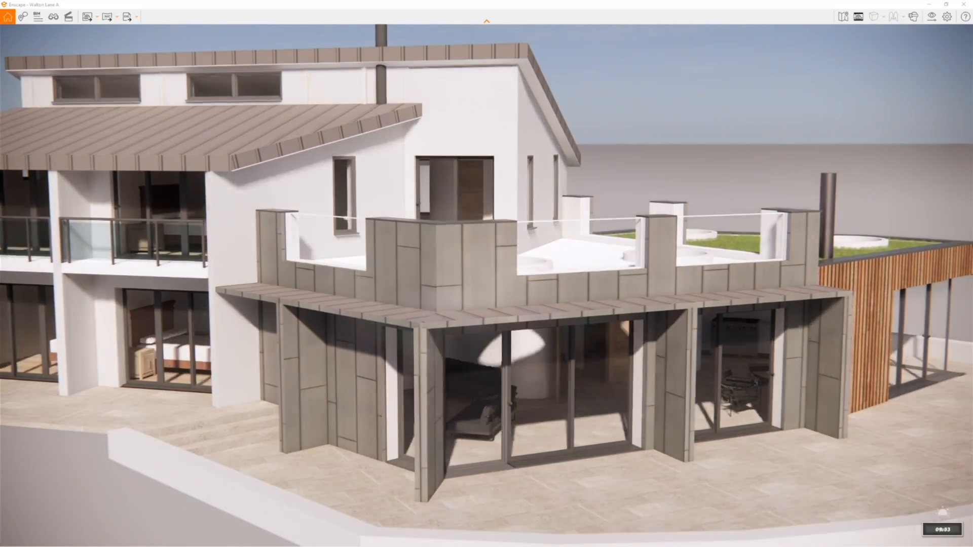
key(i)
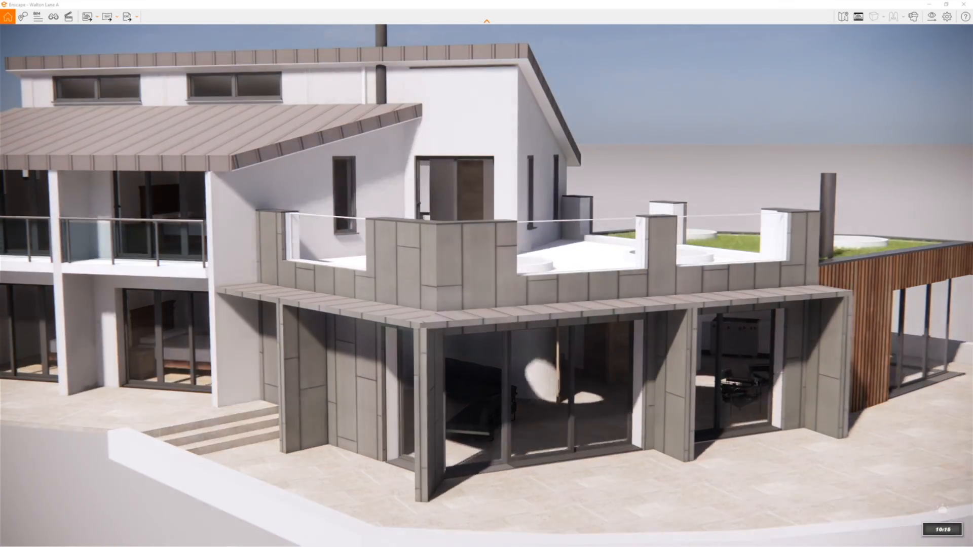
key(u)
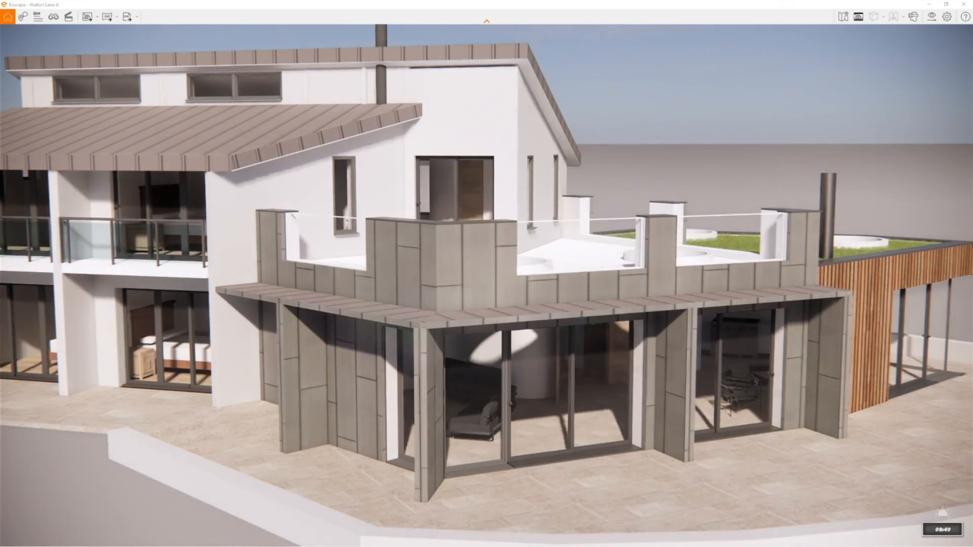
key(i)
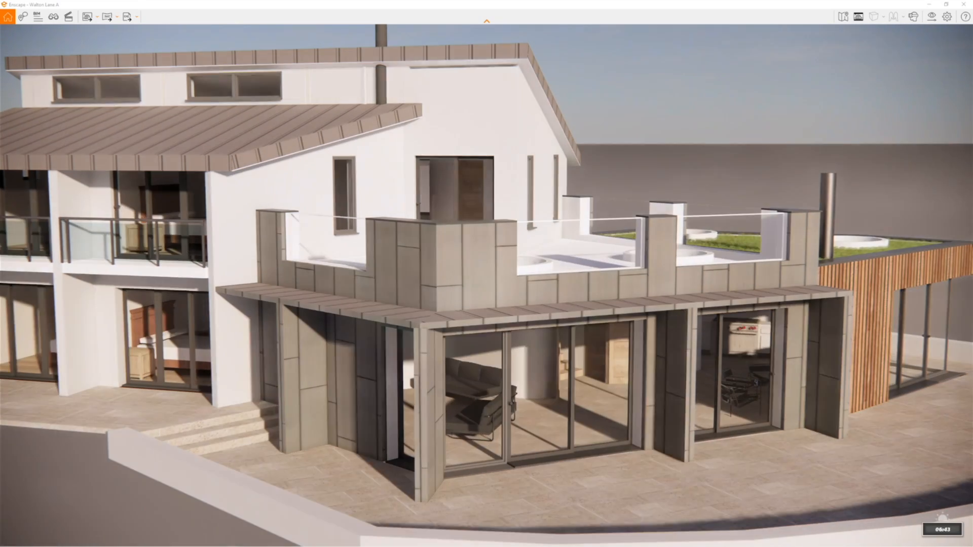
key(u)
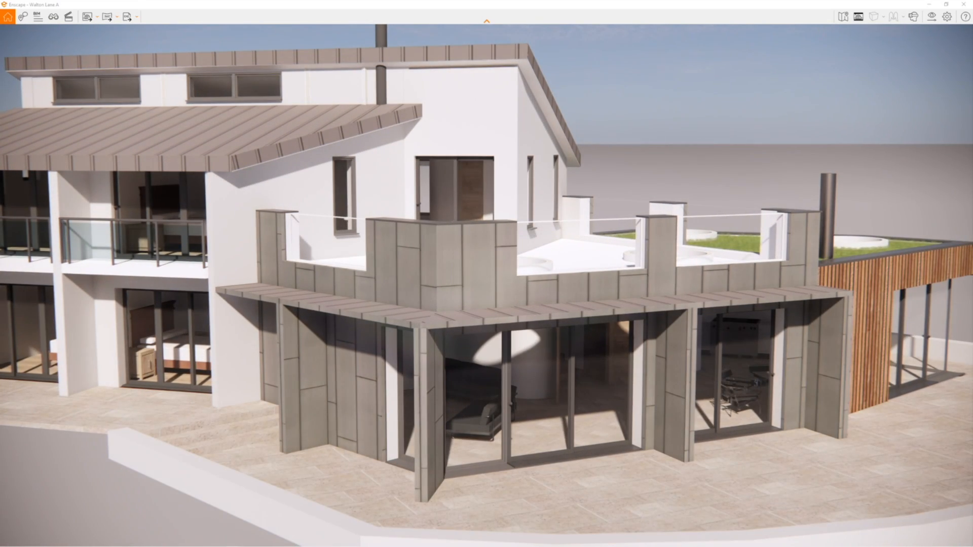
- Restore the Enscape window beside Vectorworks and select the ground-floor sliding door behind the terrace in the Vectorworks model
click(946, 5)
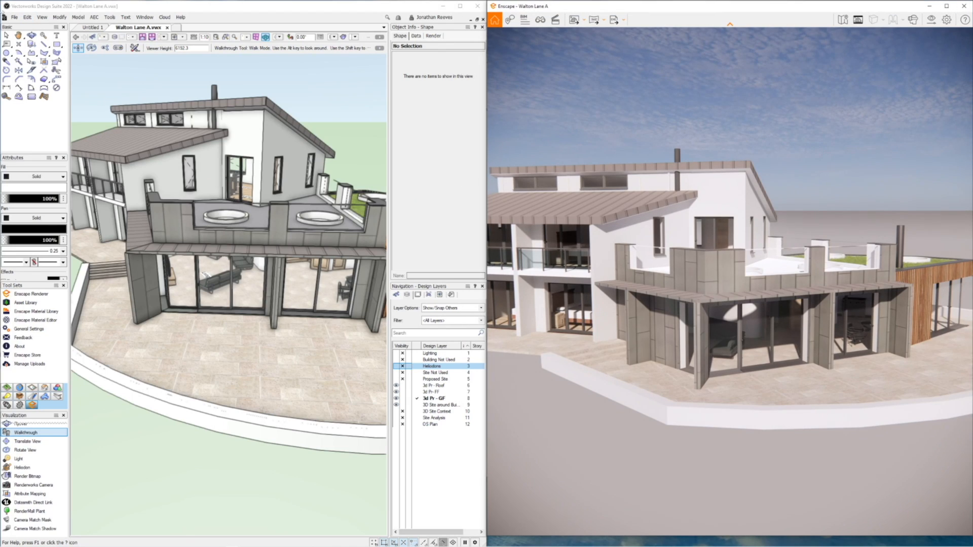
click(215, 381)
key(x)
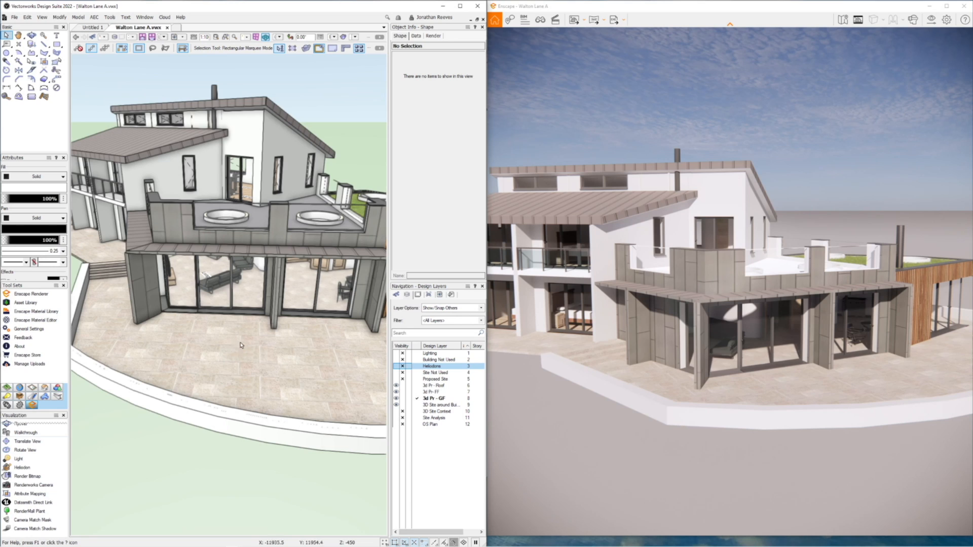
click(230, 295)
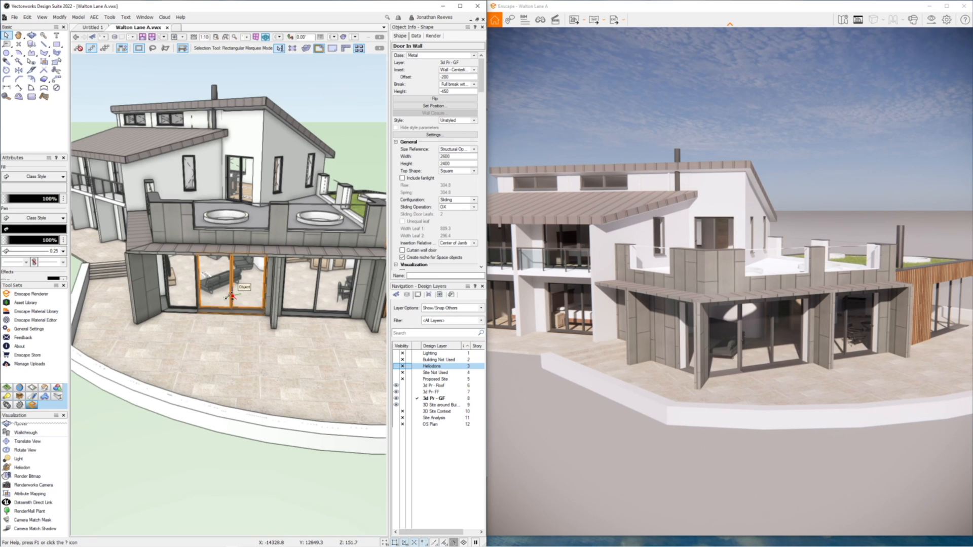
- Add the neighbouring terrace sliding door to the selection and set both doors' configuration to Swing
shift+click(316, 288)
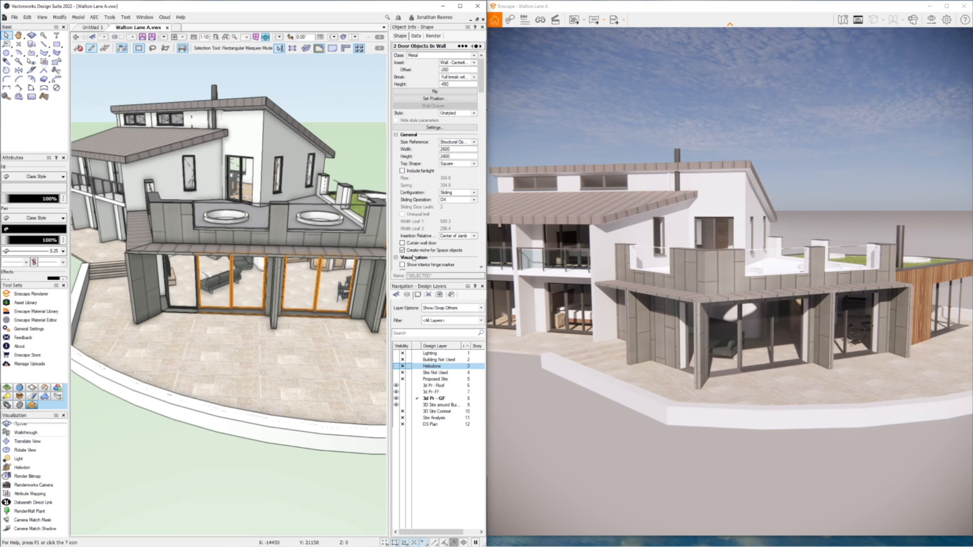
click(456, 200)
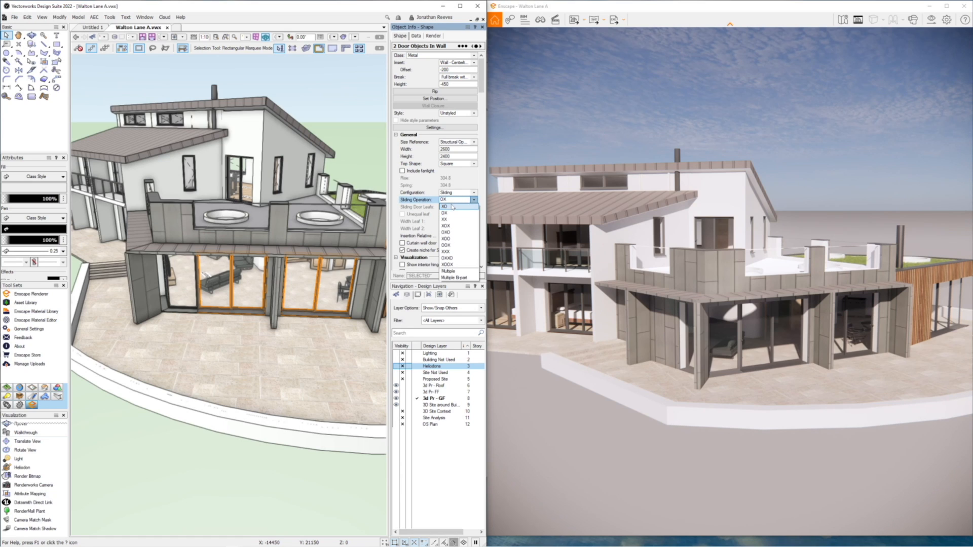
click(465, 193)
click(464, 195)
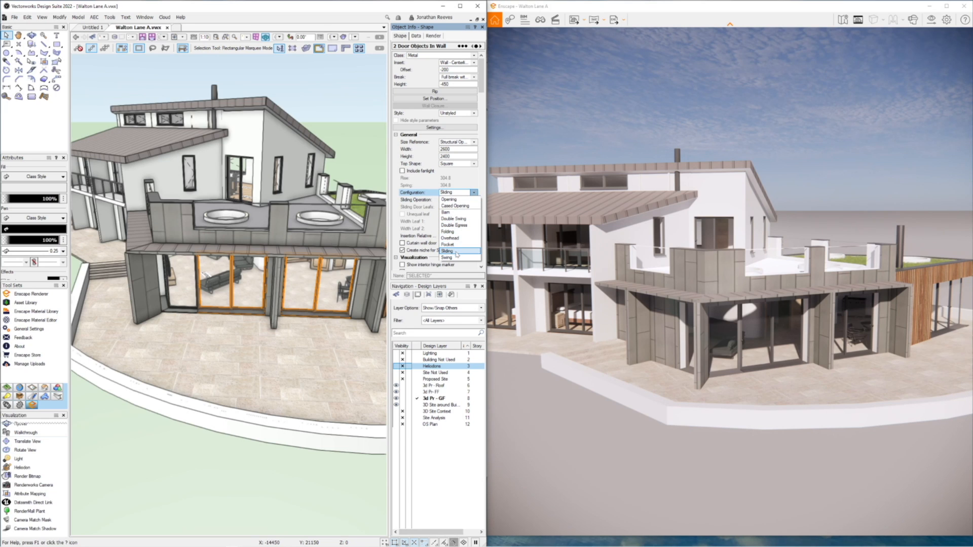
click(447, 257)
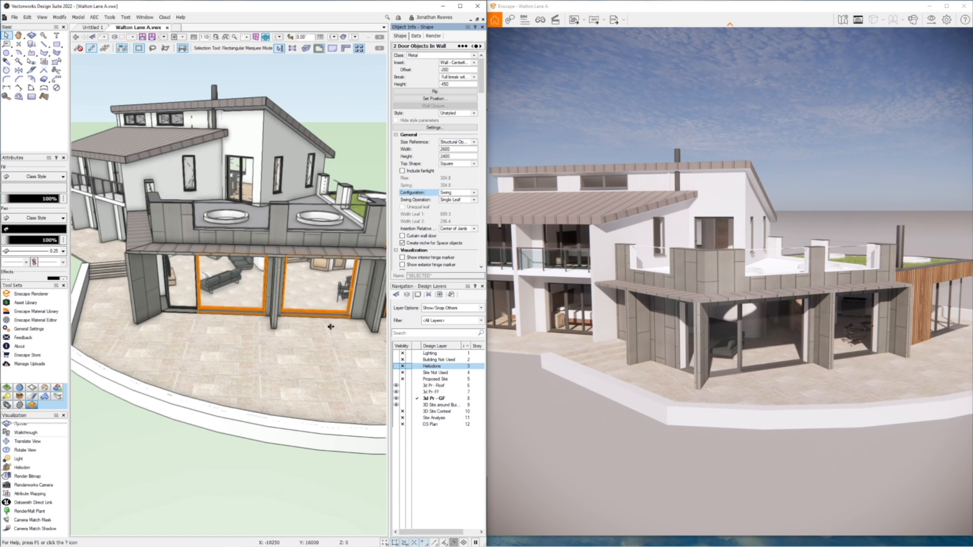
- Return both terrace doors to the Sliding configuration with the OXO sliding operation, declining the document save
click(456, 193)
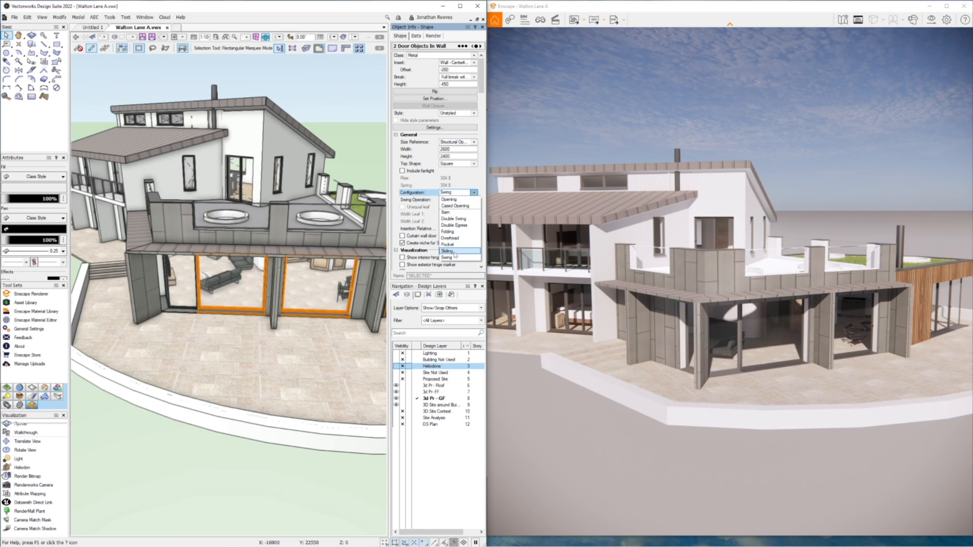
click(454, 252)
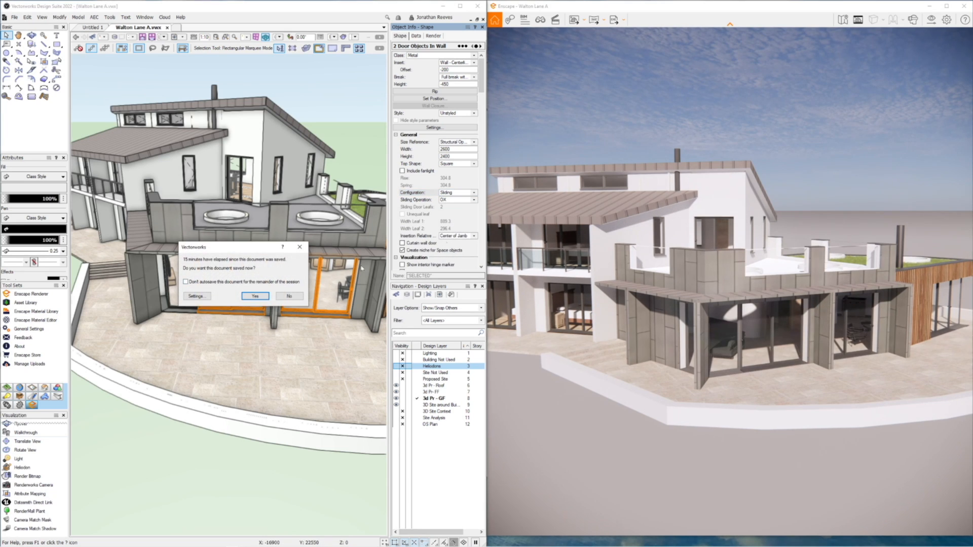
click(288, 298)
click(470, 201)
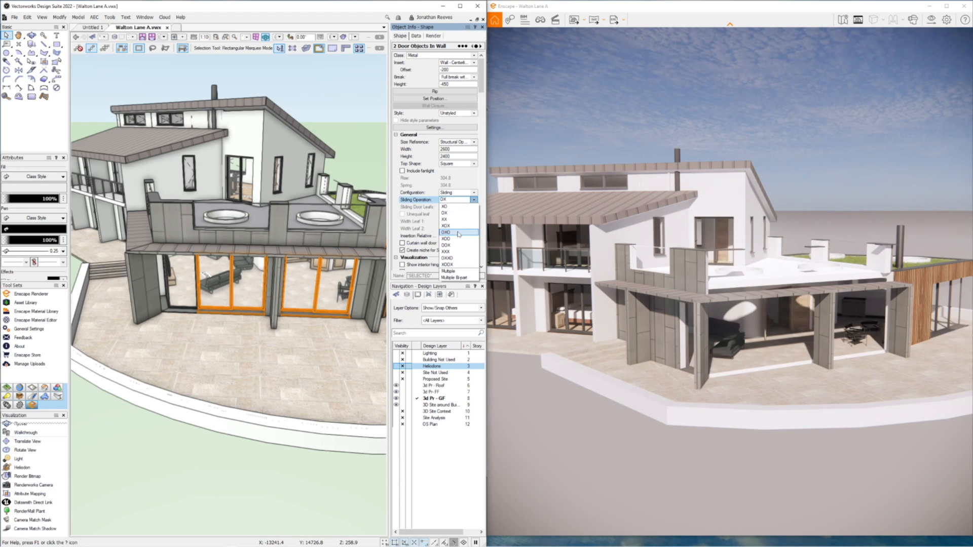
click(460, 233)
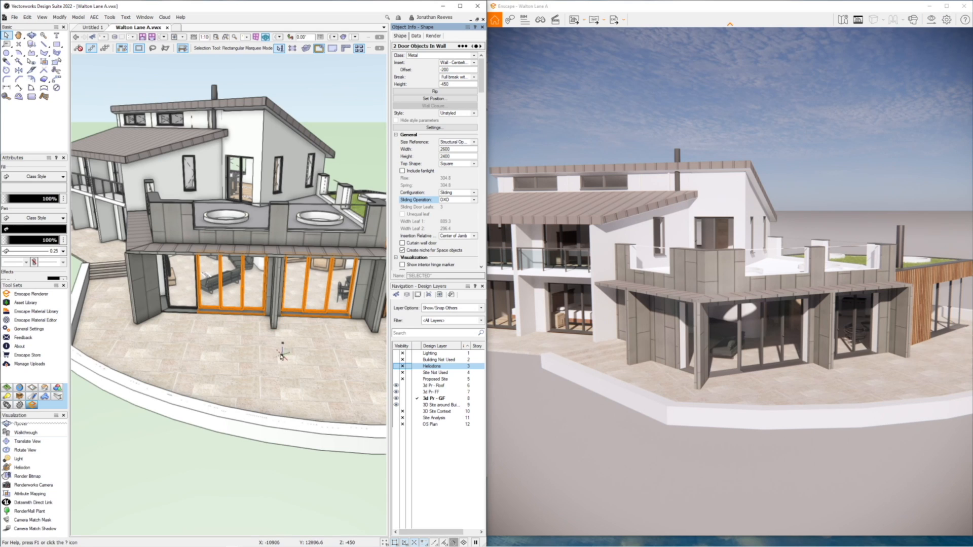
click(256, 372)
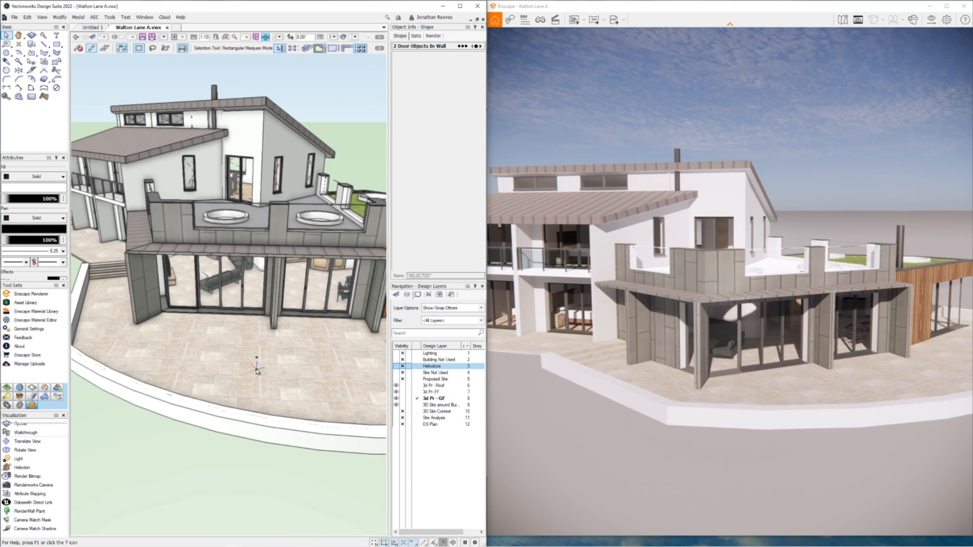
- Select the four glazed doors of the two-storey bedroom wing and set their sliding operation to OX
key(6)
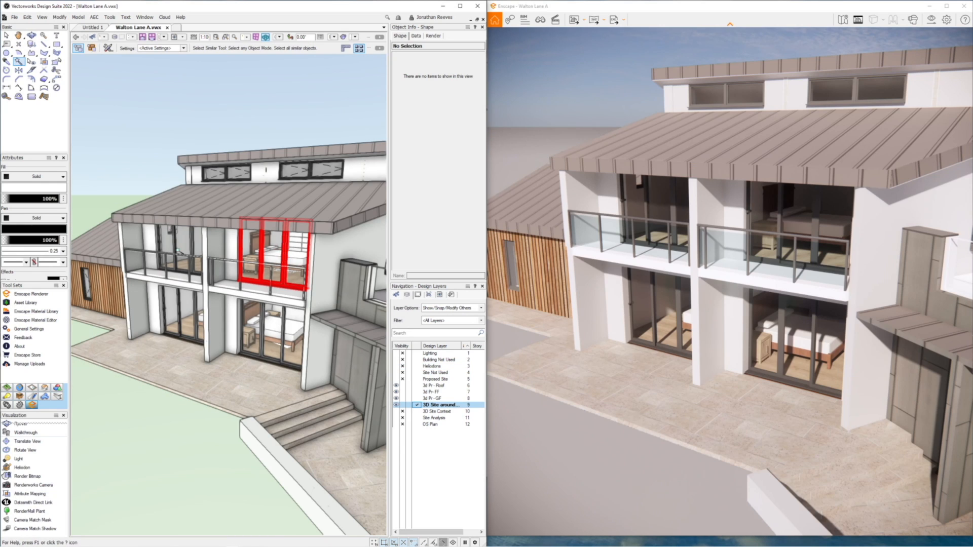
click(269, 327)
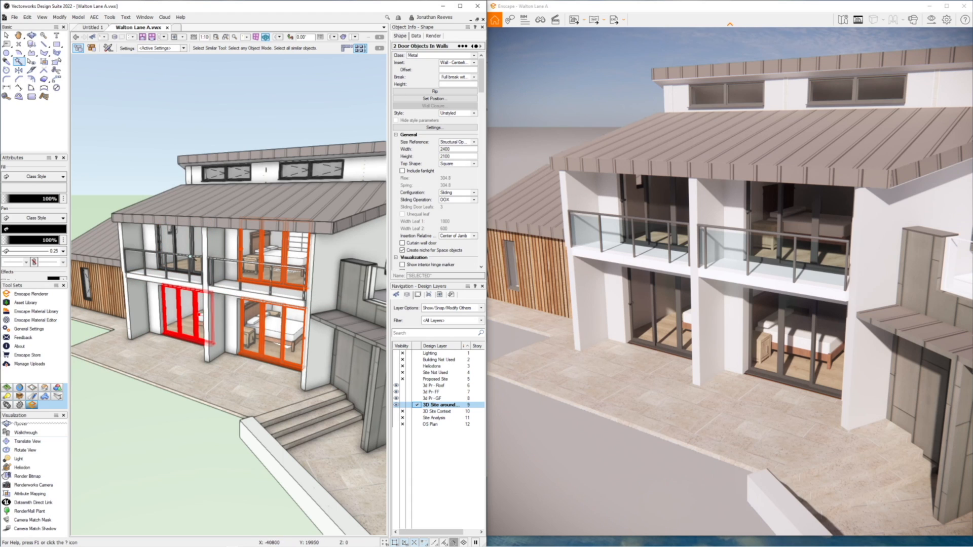
shift+click(183, 316)
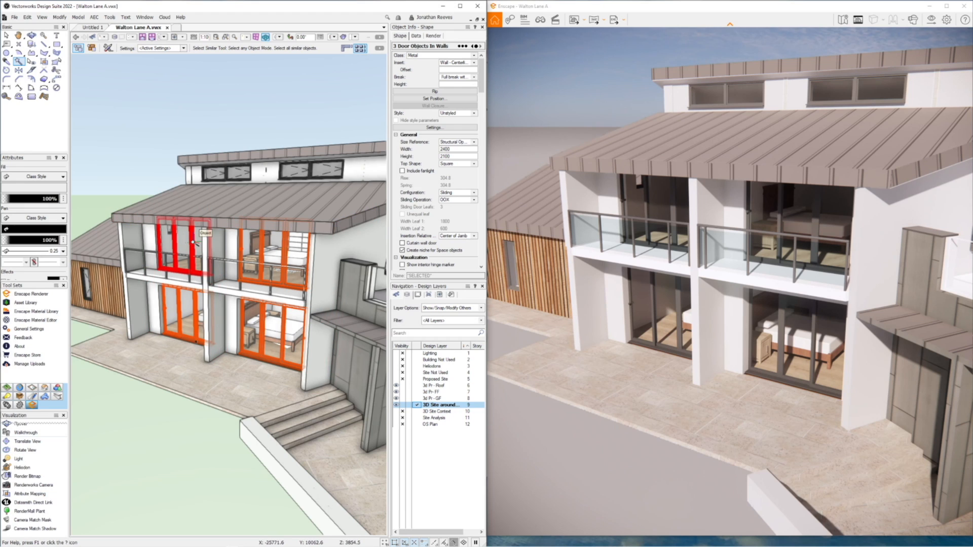
shift+click(193, 242)
click(461, 200)
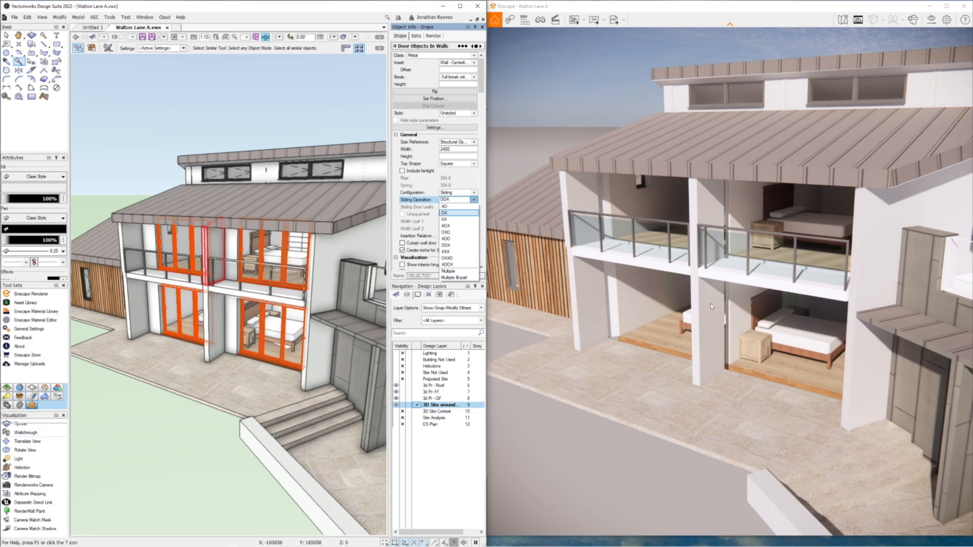
key(Return)
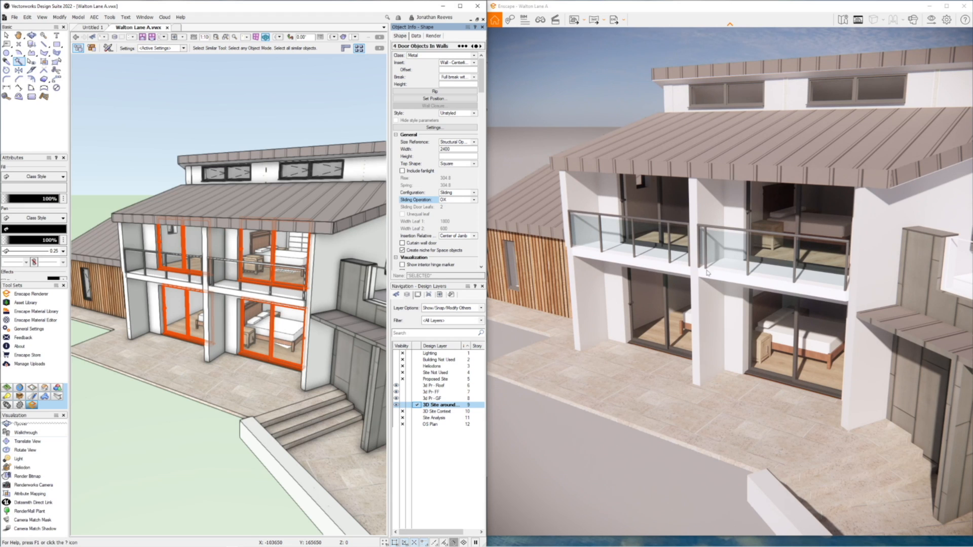
- Maximise the Enscape window and examine the bedroom wing's doors from an oblique and a frontal view
scroll(314, 336, down, 5)
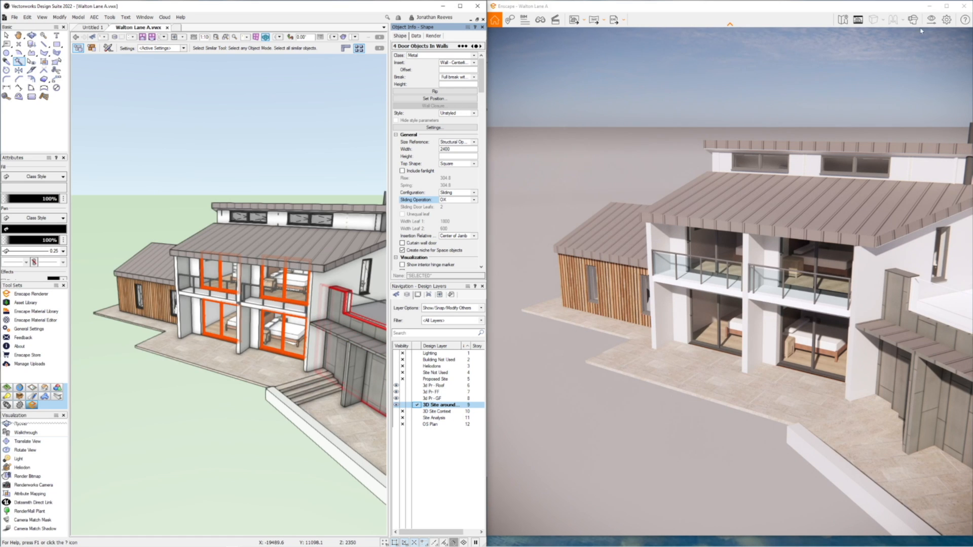
click(947, 6)
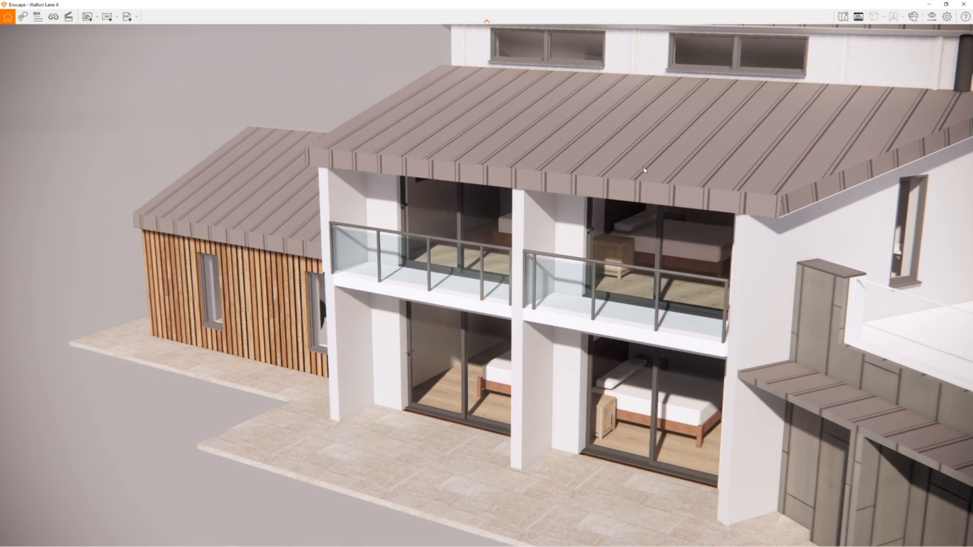
scroll(465, 375, down, 4)
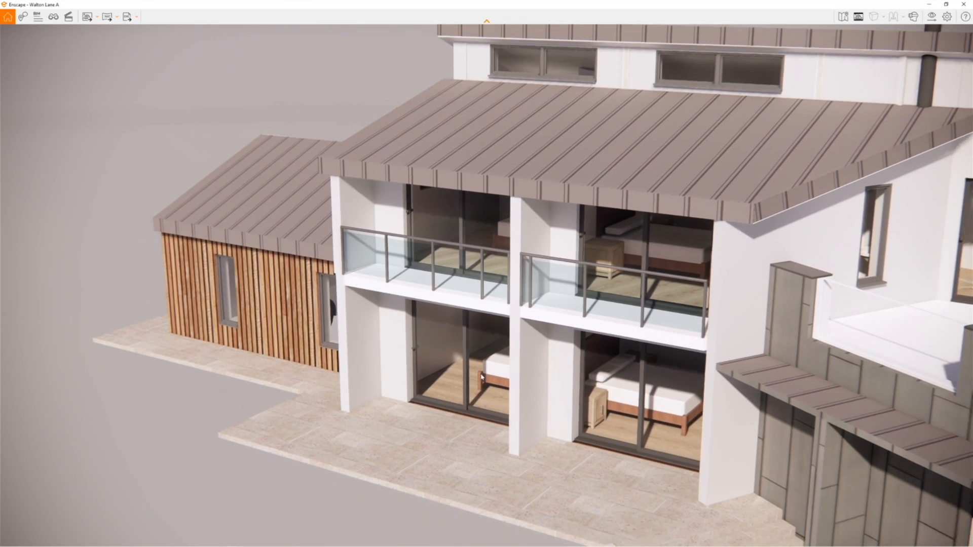
right_drag(465, 400, 545, 321)
scroll(545, 321, down, 2)
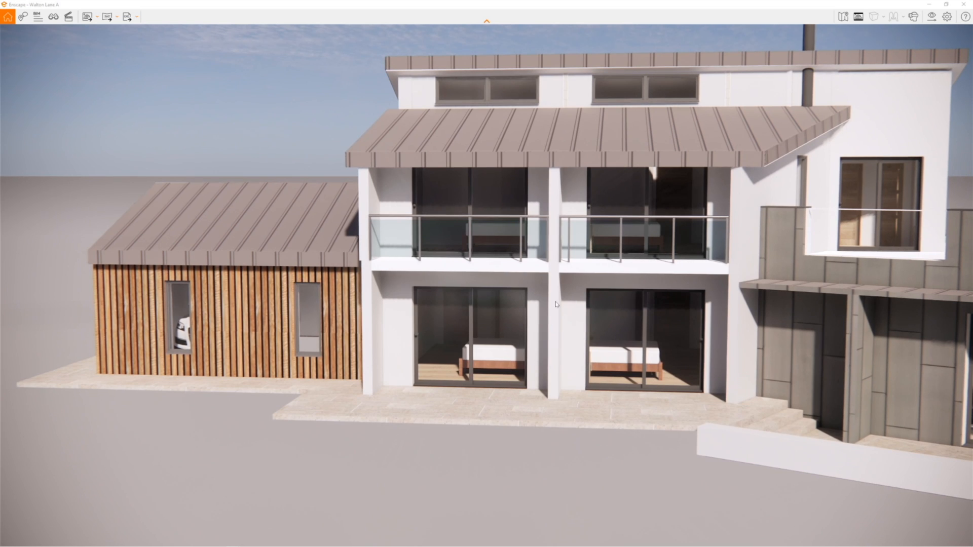
middle_drag(557, 304, 491, 324)
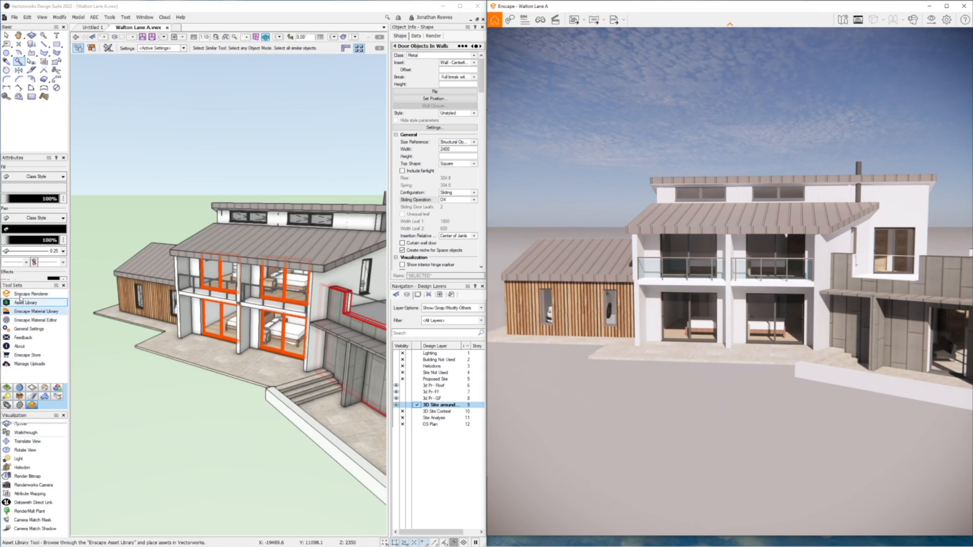
- Disable view synchronisation with the Enscape Renderer tool in Vectorworks and maximise the Enscape window
click(29, 294)
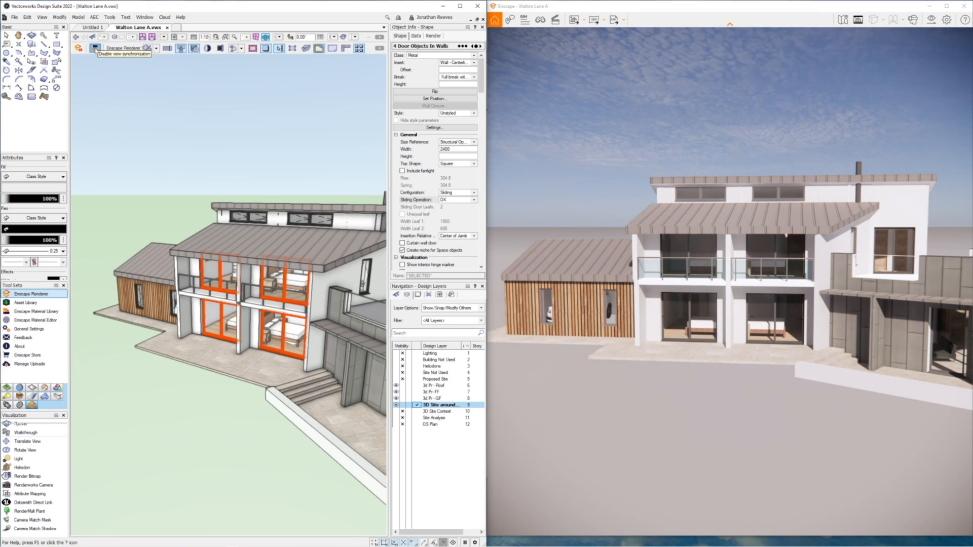
click(95, 48)
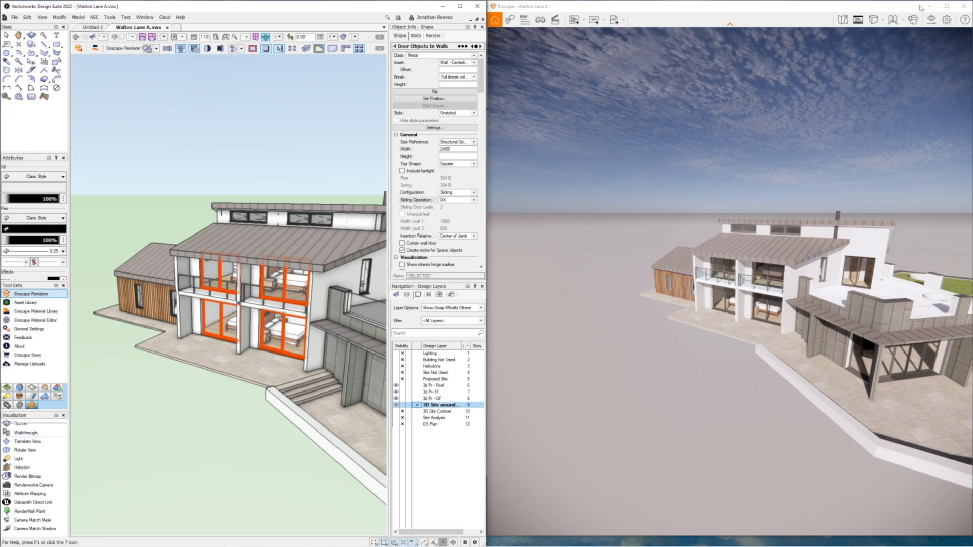
click(946, 6)
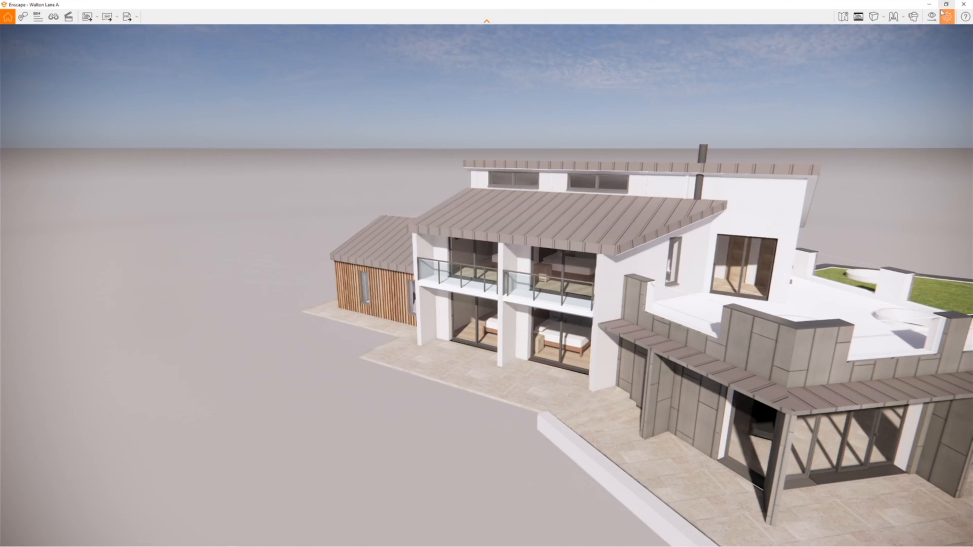
- Set the Enscape camera projection to Two-Point and orbit round to a low view of the terrace corner
click(885, 18)
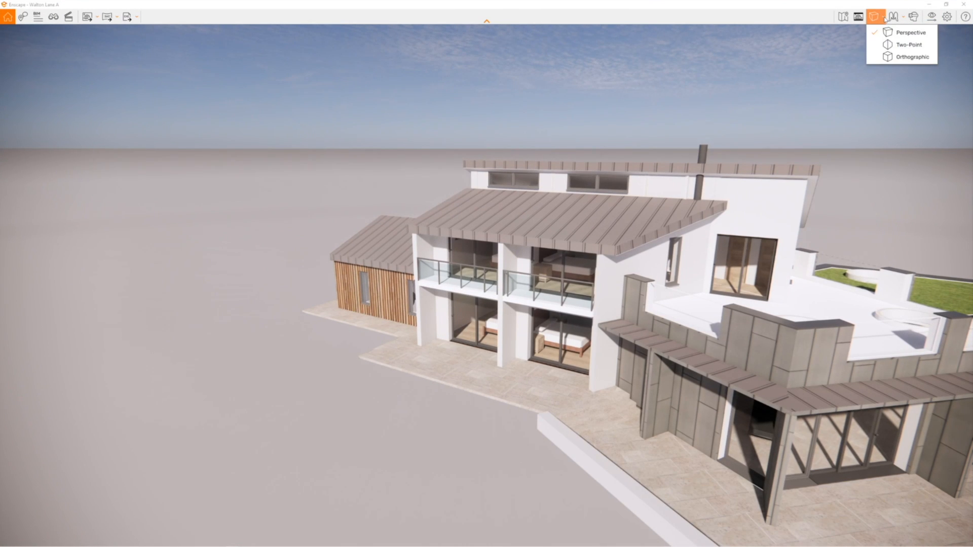
click(909, 45)
middle_drag(609, 351, 384, 244)
right_drag(384, 244, 411, 194)
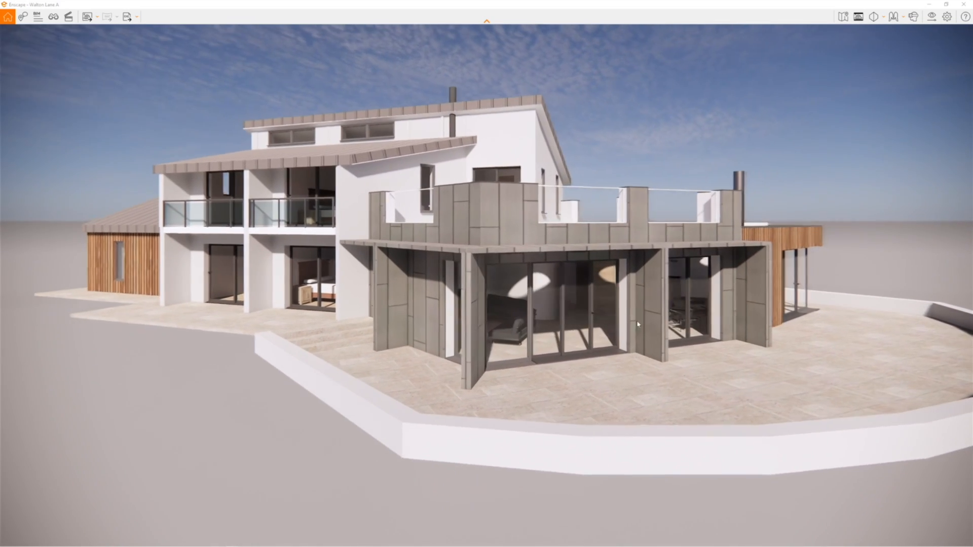
- Switch the projection back to Perspective and orbit to a raised view over the terrace and green roof
click(880, 18)
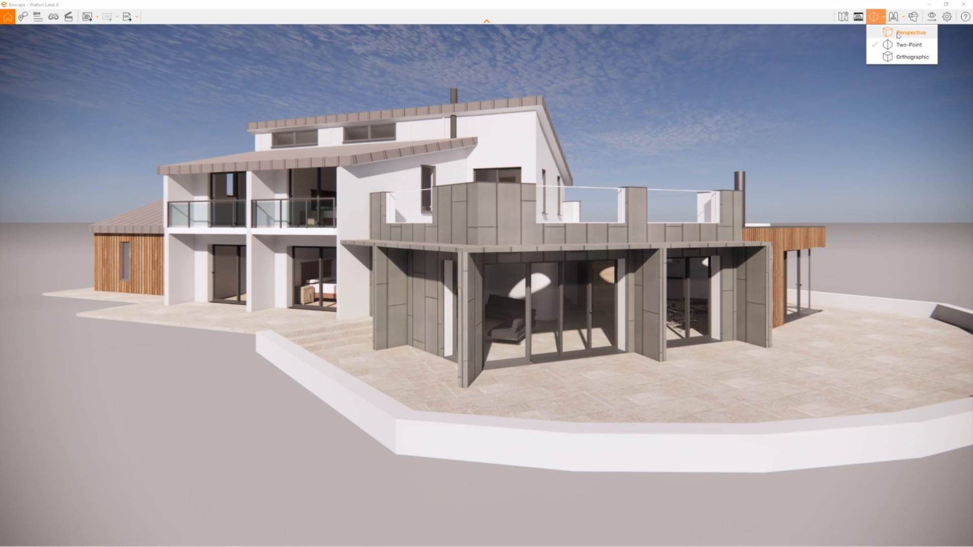
click(899, 33)
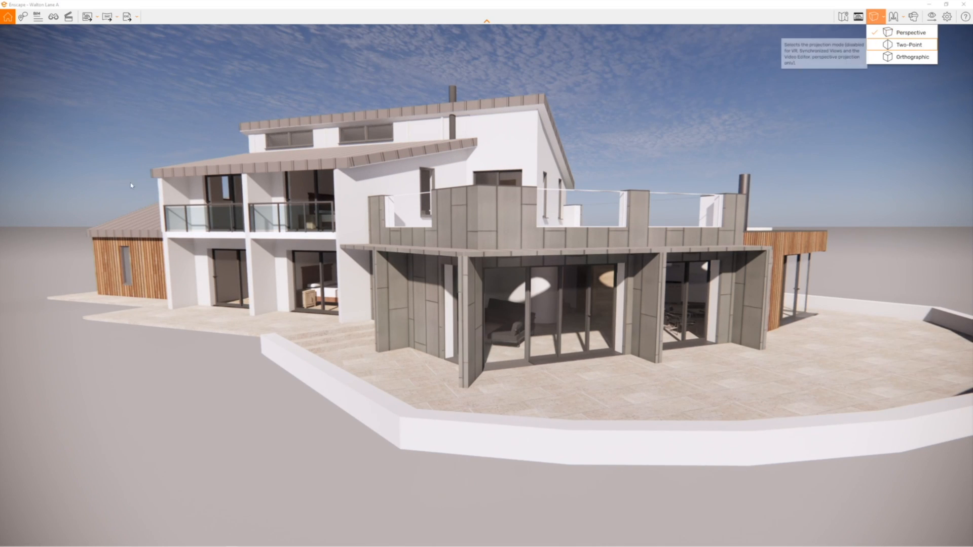
right_drag(750, 274, 586, 354)
middle_drag(744, 228, 717, 270)
scroll(718, 269, down, 2)
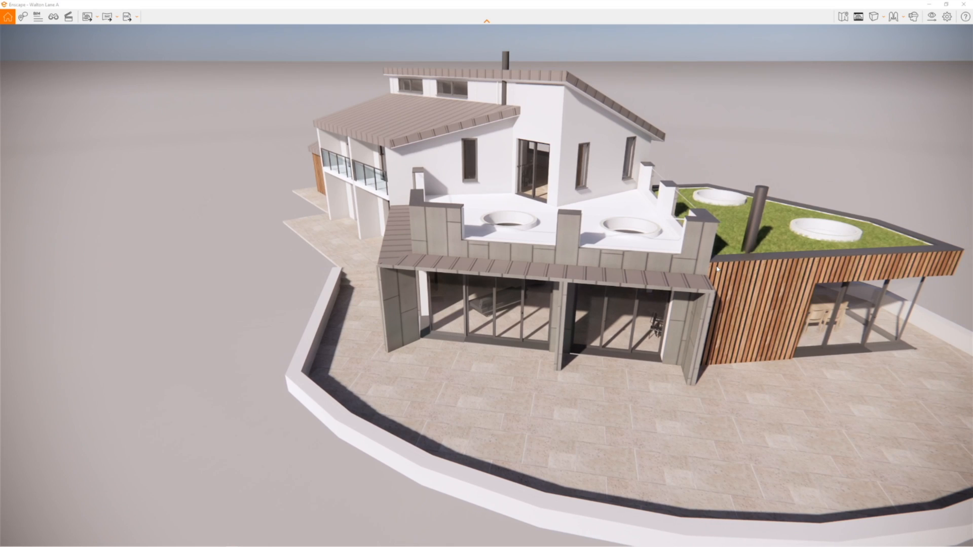
- Apply the Two-Point projection to the raised terrace view and bring the camera back to a lower, wider view
click(874, 17)
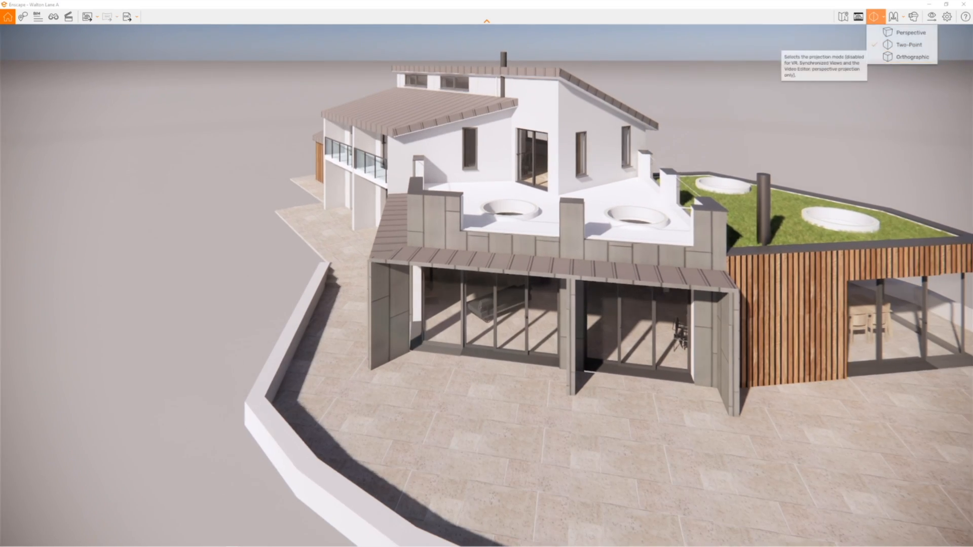
click(908, 45)
middle_drag(750, 212, 762, 236)
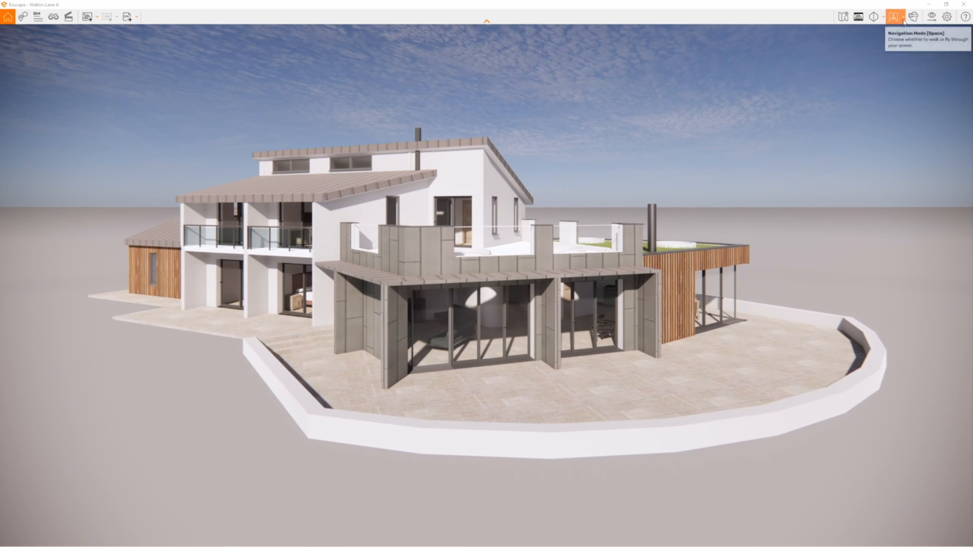
- Set the projection to Orthographic and orbit to an elevated corner view of the whole house
click(876, 17)
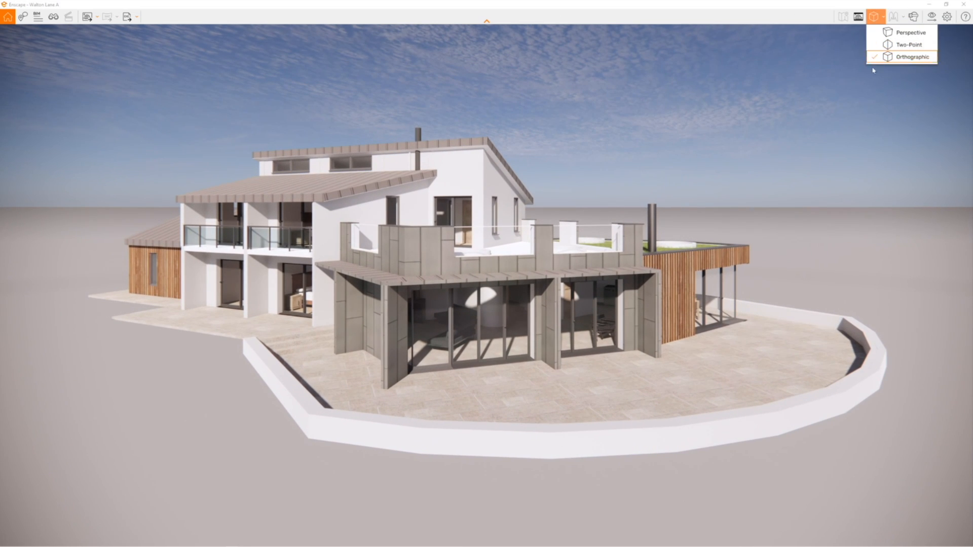
click(907, 57)
right_drag(646, 198, 606, 274)
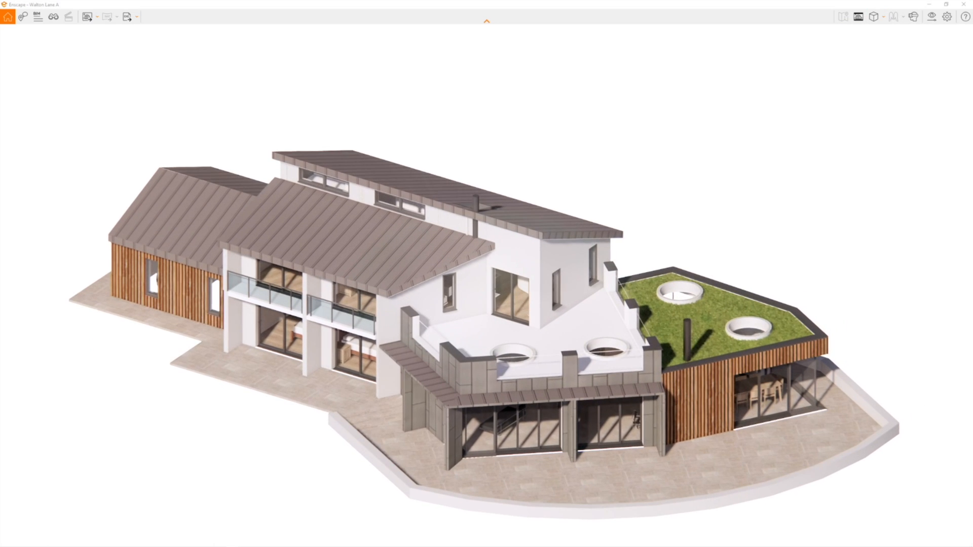
drag(730, 206, 710, 211)
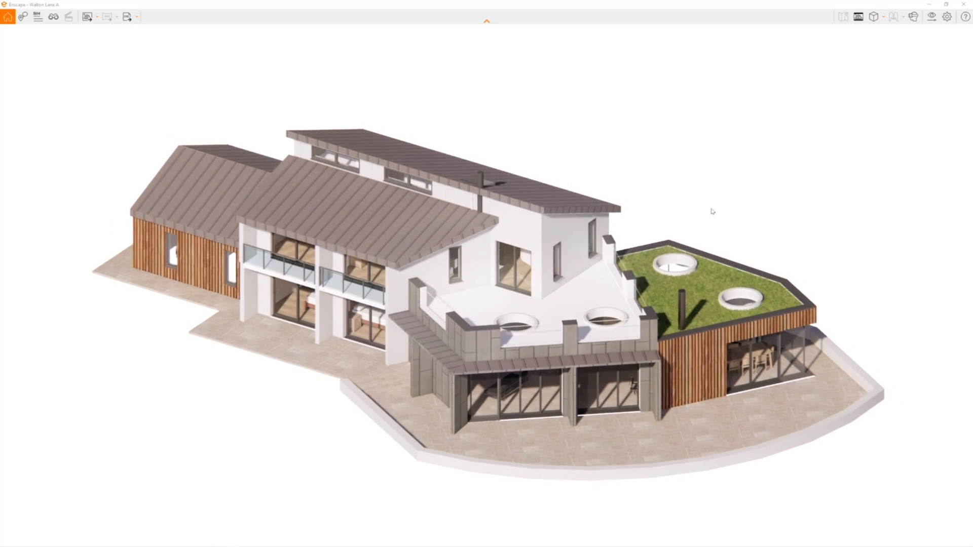
drag(703, 246, 693, 263)
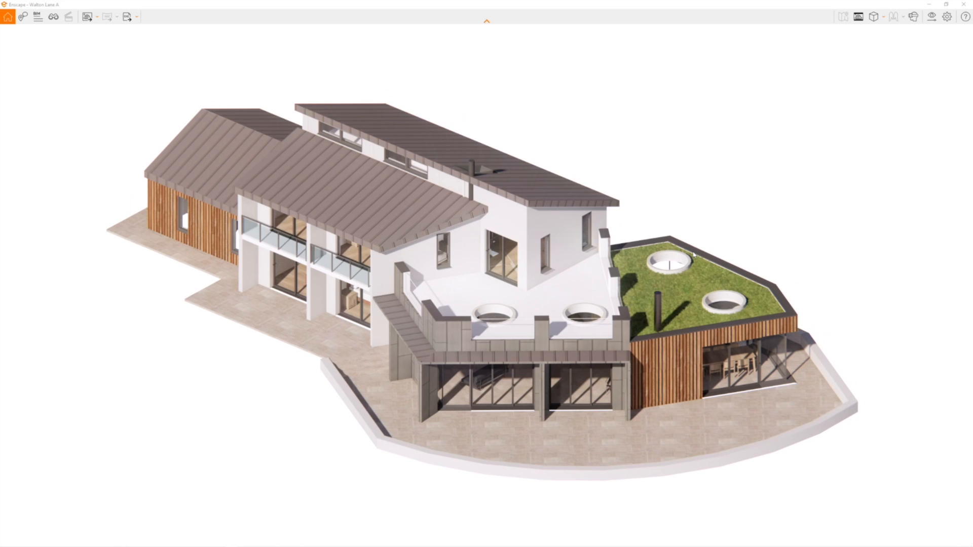
- Open the output options of the visual settings and review the resolution choices for exported images
click(934, 19)
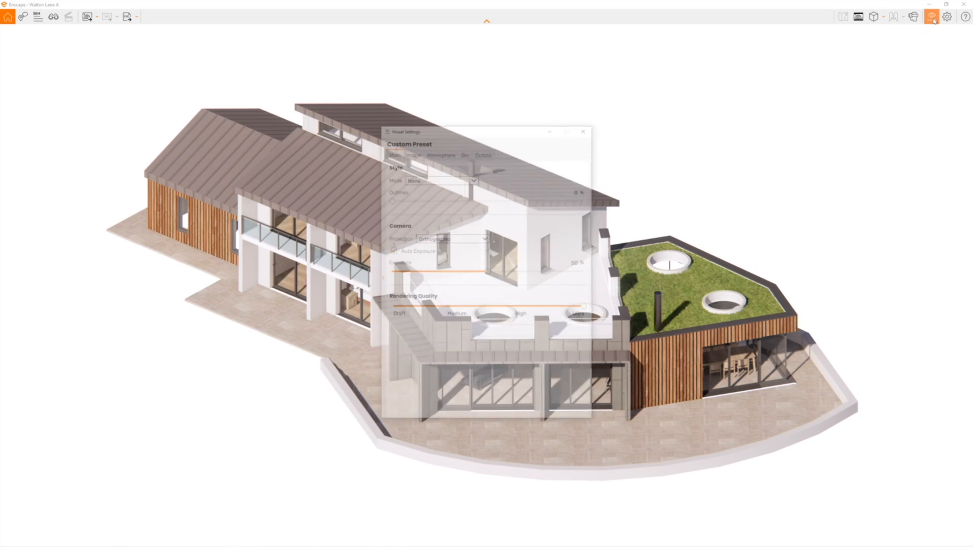
drag(485, 133, 648, 94)
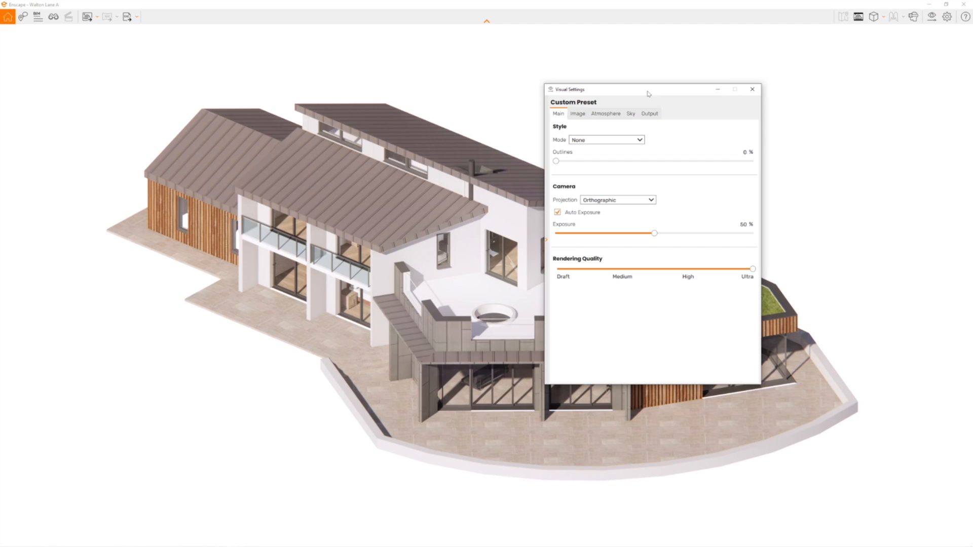
click(649, 115)
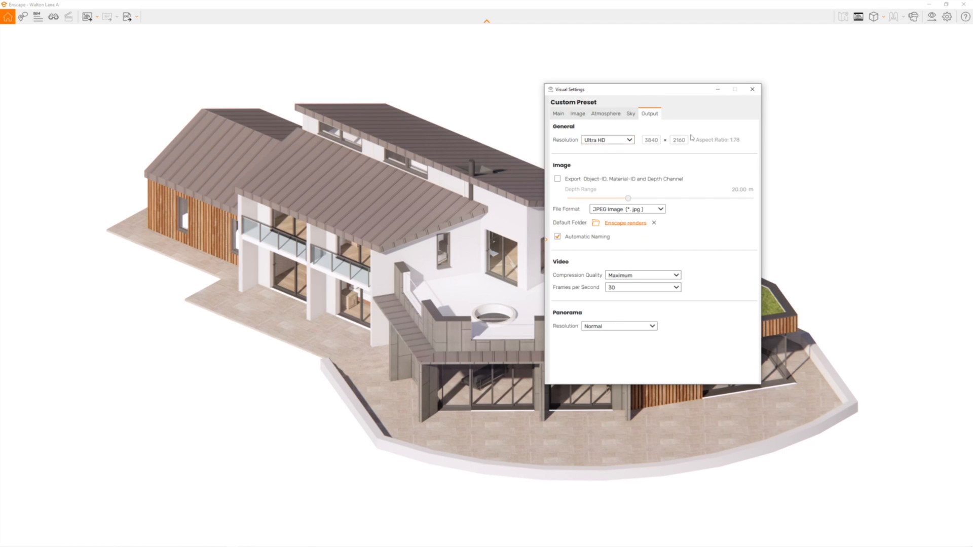
click(630, 140)
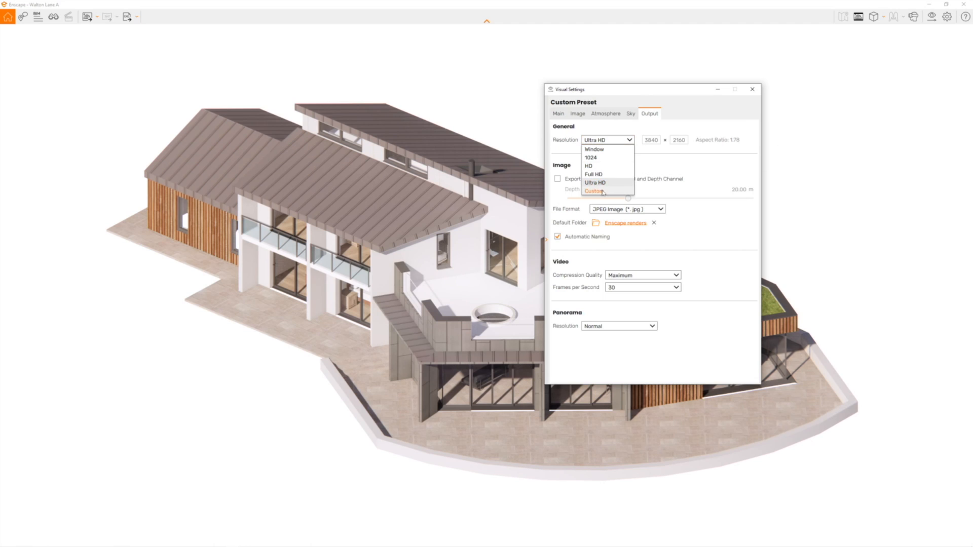
click(670, 158)
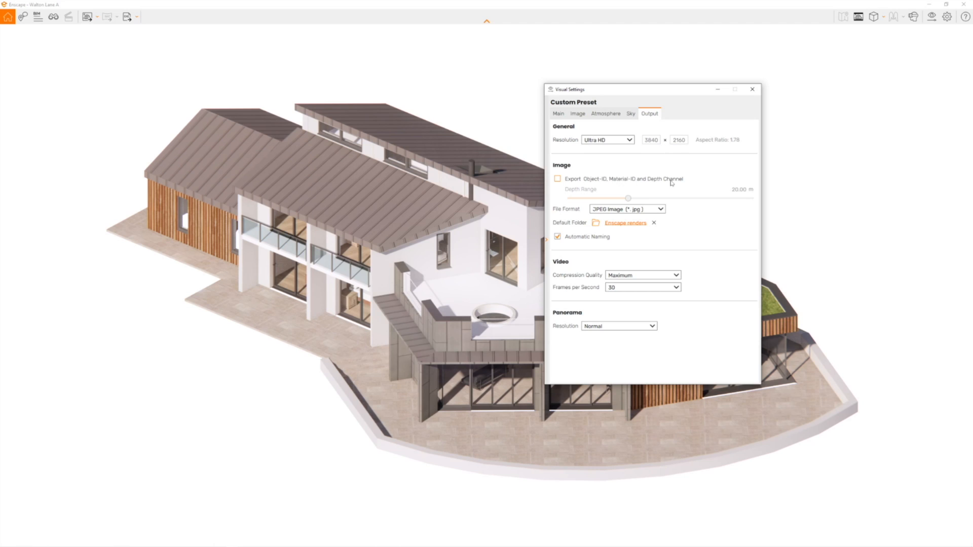
click(629, 140)
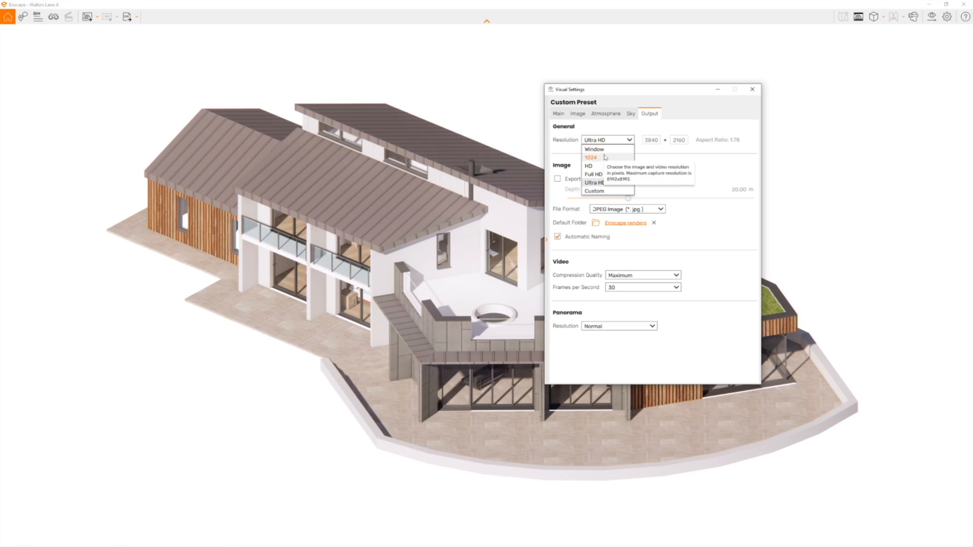
click(682, 203)
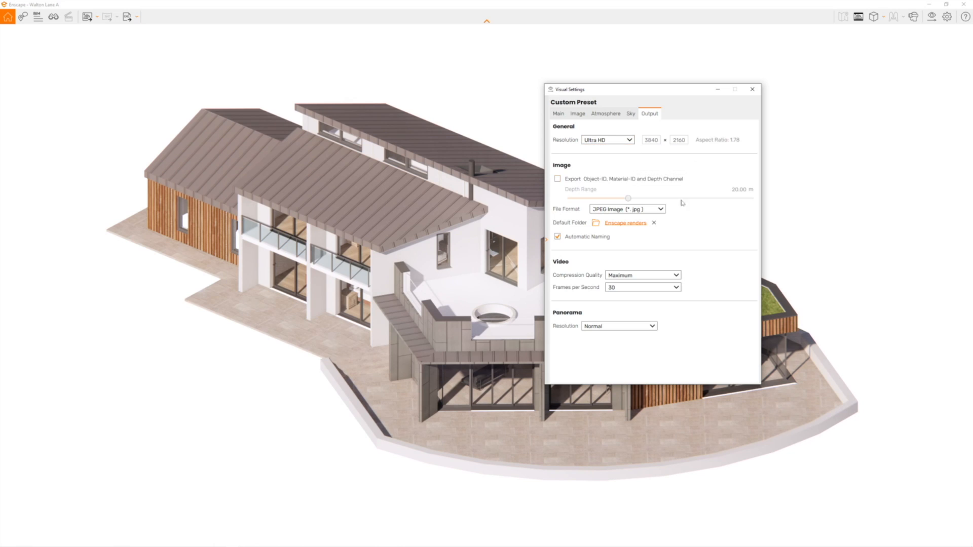
- Create a folder for Enscape renders in VW Models from other projects on drive D for the default output folder, and close the visual settings
click(624, 224)
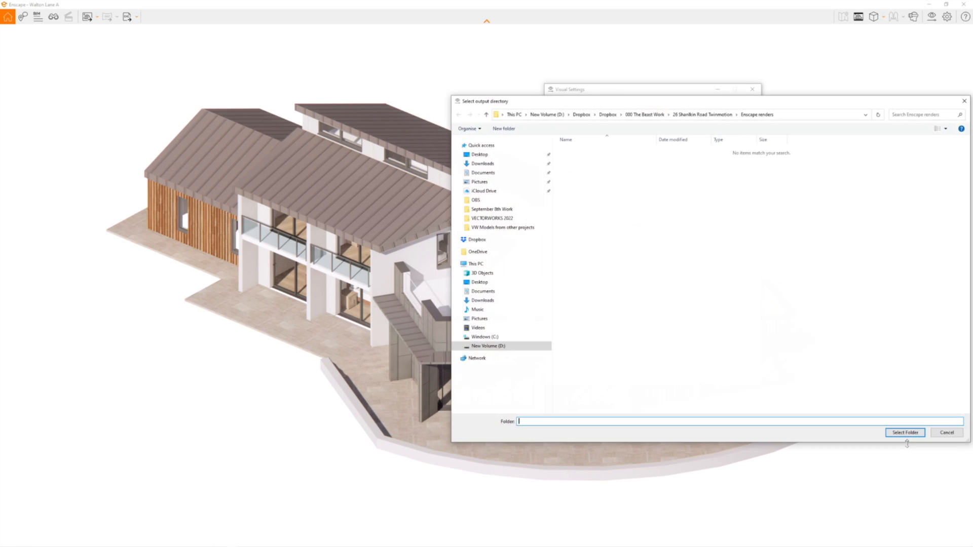
click(489, 346)
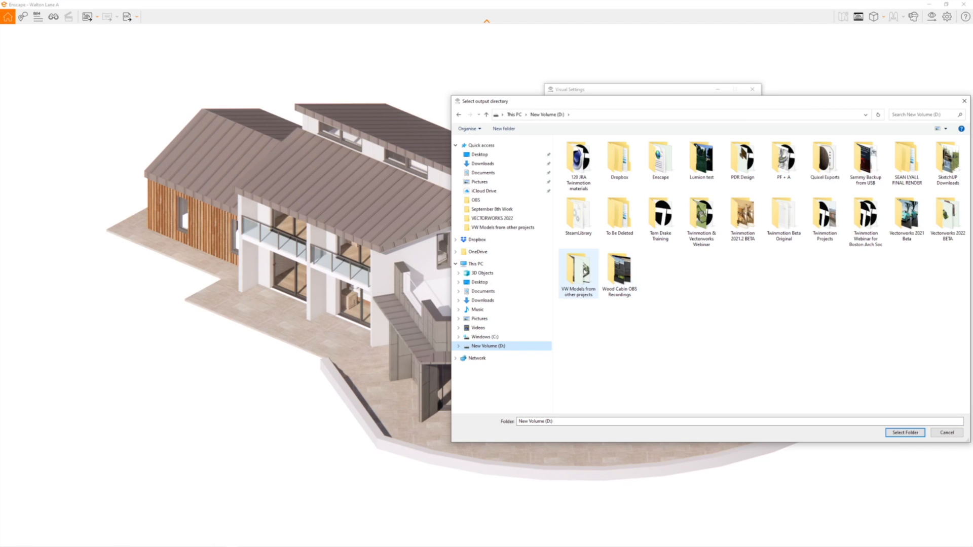
double_click(578, 274)
right_click(623, 301)
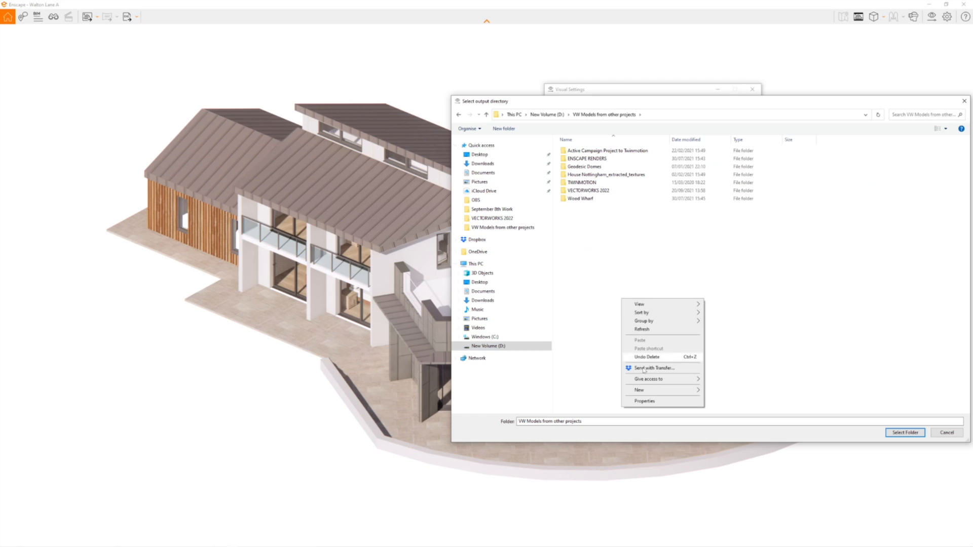
mouse_move(645, 390)
click(733, 393)
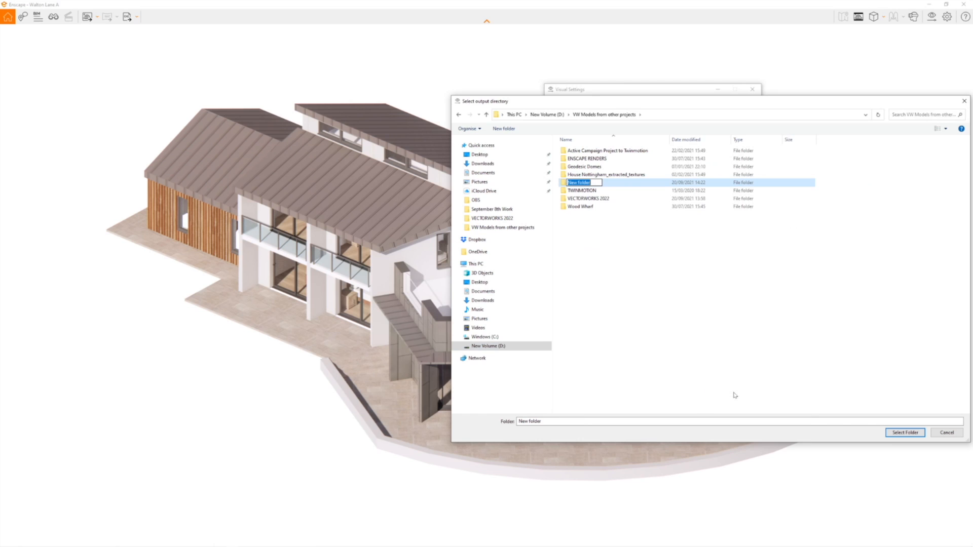
text(Enscape R)
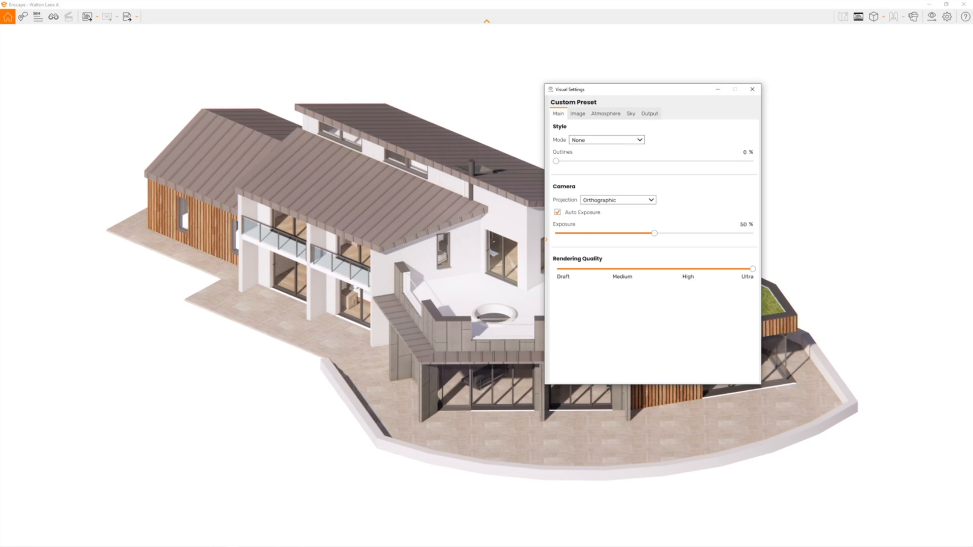
click(759, 91)
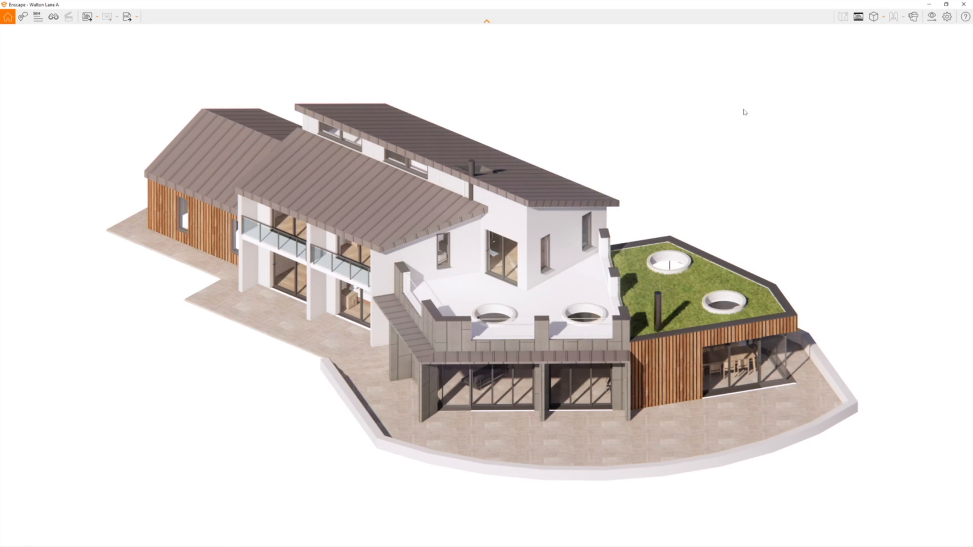
- Turn on the safe frame so the viewport is cropped to the export aspect ratio
click(857, 18)
click(858, 18)
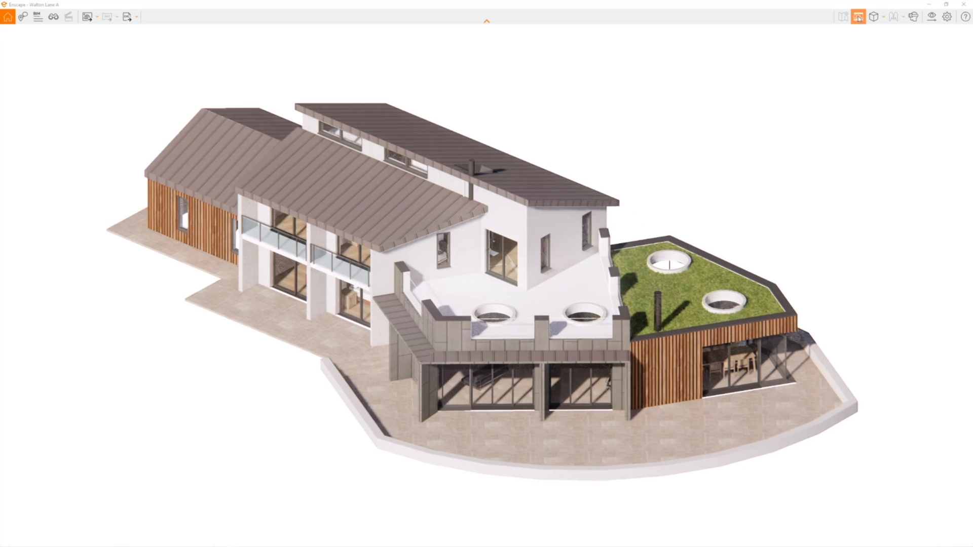
click(857, 17)
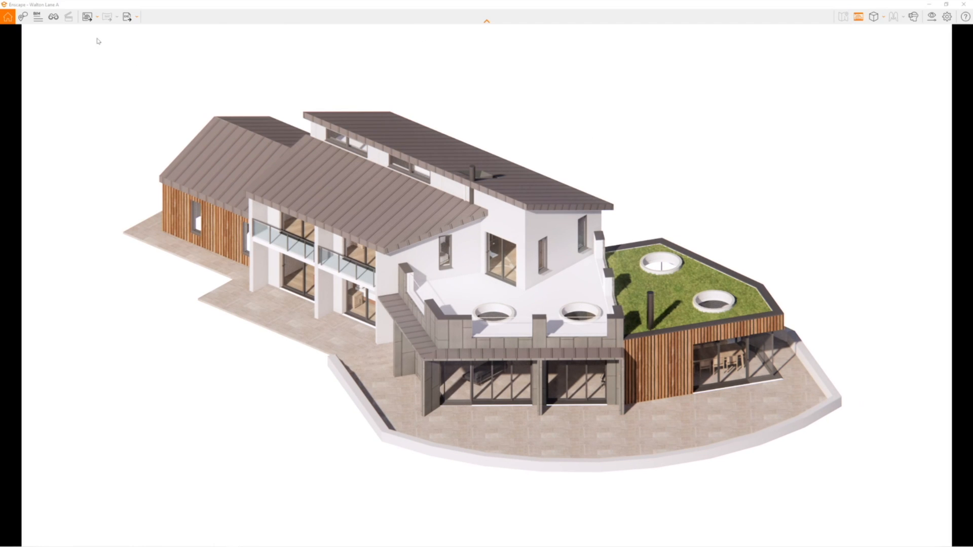
- Shift the orthographic house view slightly, set the time of day to about 13:50 and render a screenshot
click(92, 20)
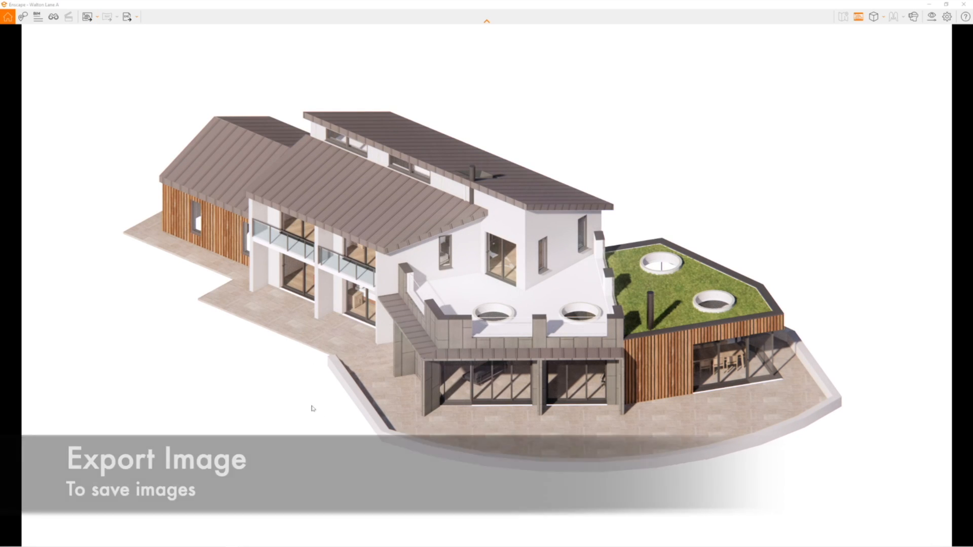
middle_drag(307, 427, 326, 428)
shift+right_drag(326, 428, 360, 417)
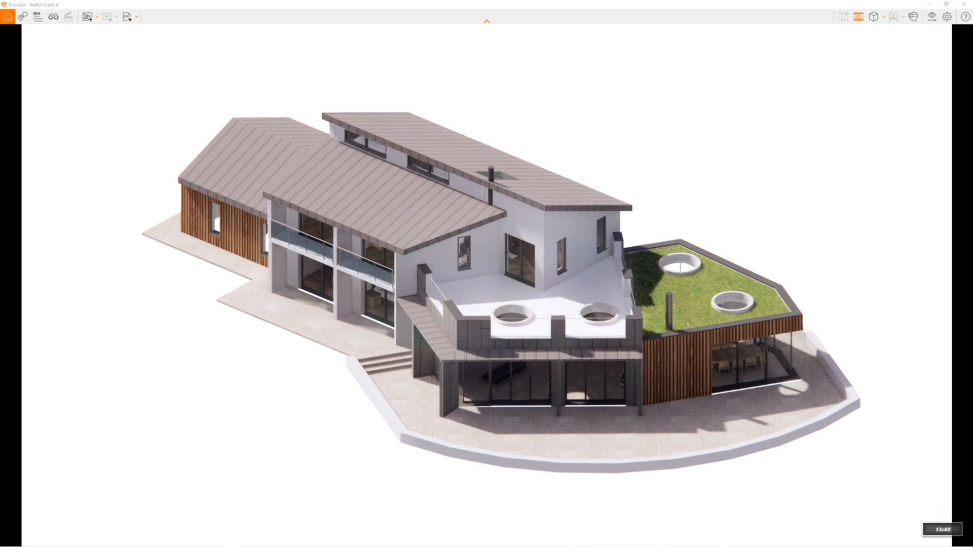
click(86, 19)
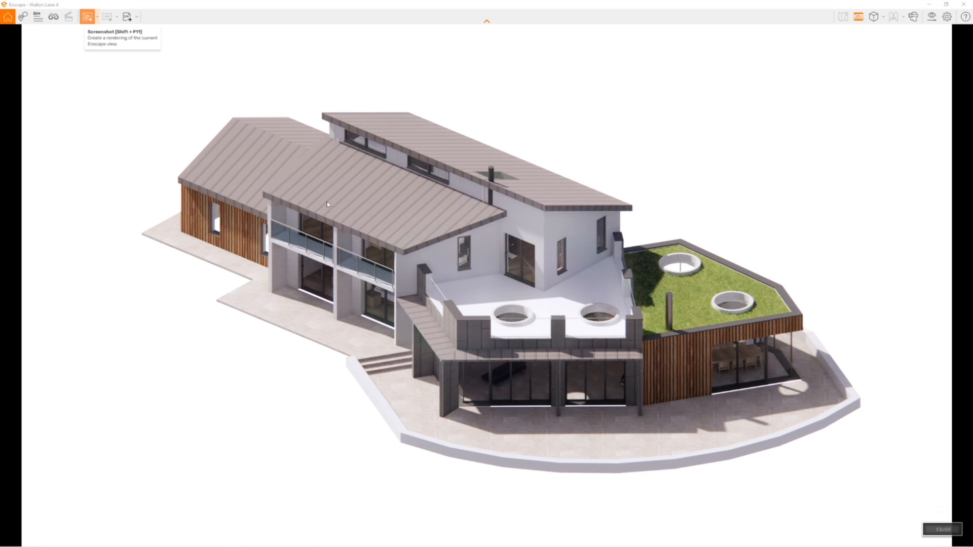
- Orbit to a steeper view over the terrace and roofs, adjust the sunlight and render another screenshot
right_drag(360, 406, 640, 278)
mouse_move(639, 278)
middle_down()
mouse_move(627, 271)
mouse_move(602, 303)
mouse_move(645, 274)
middle_up()
middle_drag(658, 219, 651, 226)
mouse_move(653, 227)
shift+right_down()
mouse_move(732, 226)
mouse_move(671, 226)
shift+right_up()
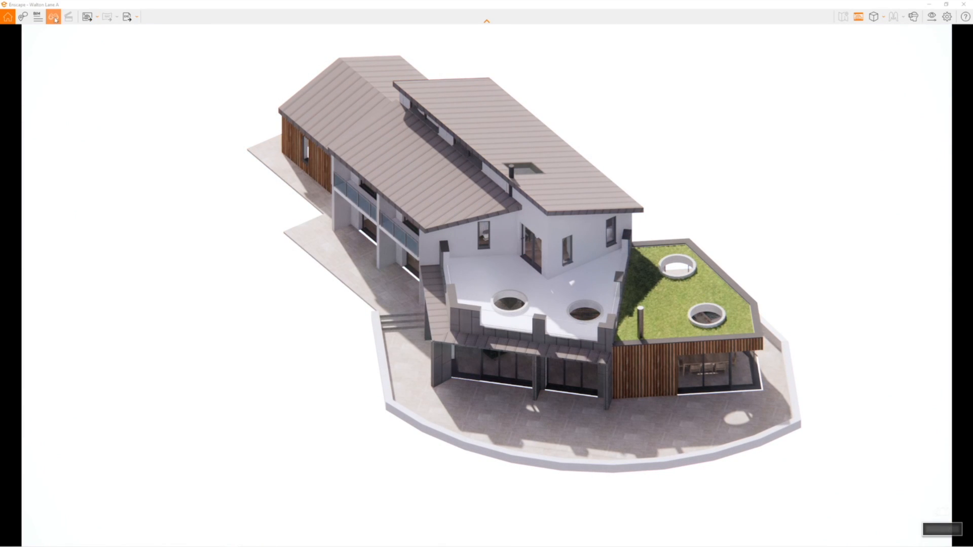
click(91, 21)
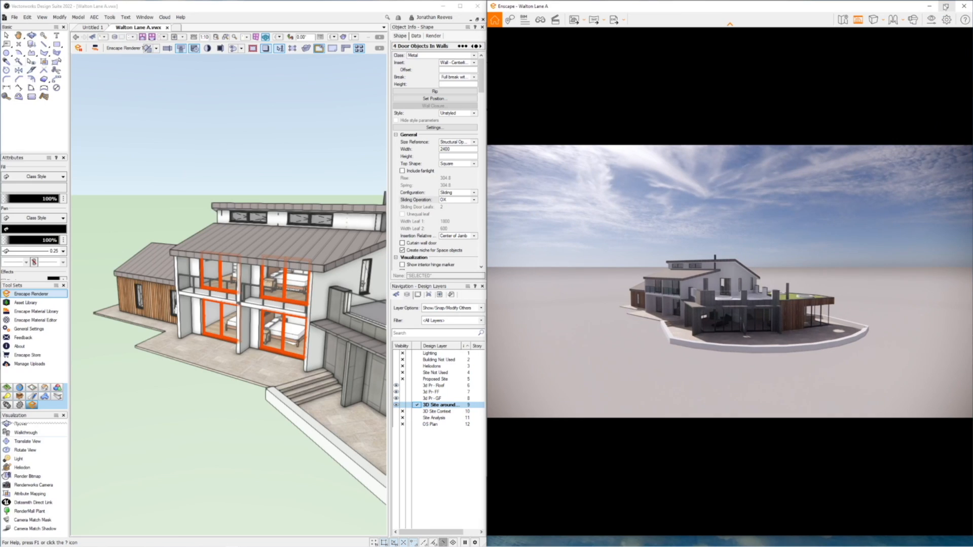
- Switch to Vectorworks, make the 3D Site Context design layer visible and maximise the window to show the house within its wider site
click(398, 414)
click(397, 413)
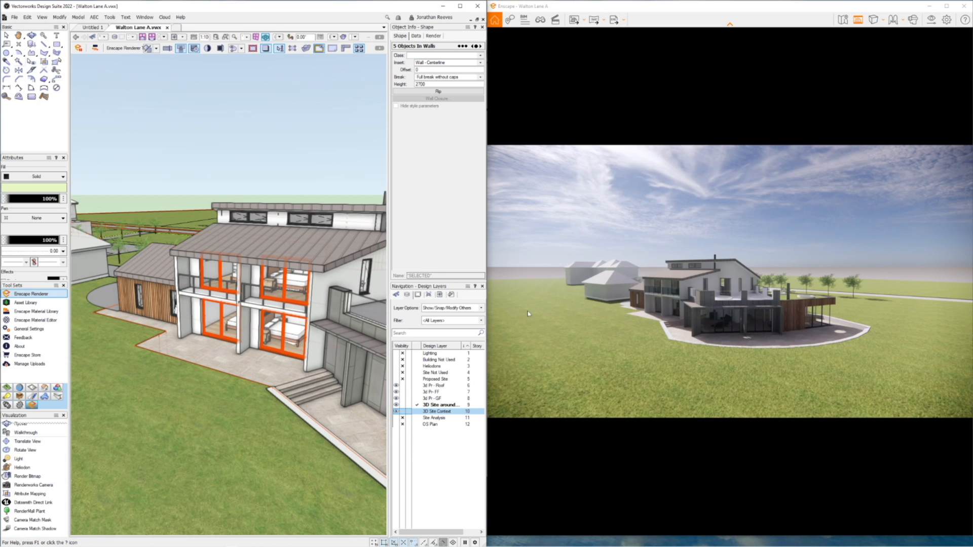
click(460, 6)
scroll(558, 294, down, 5)
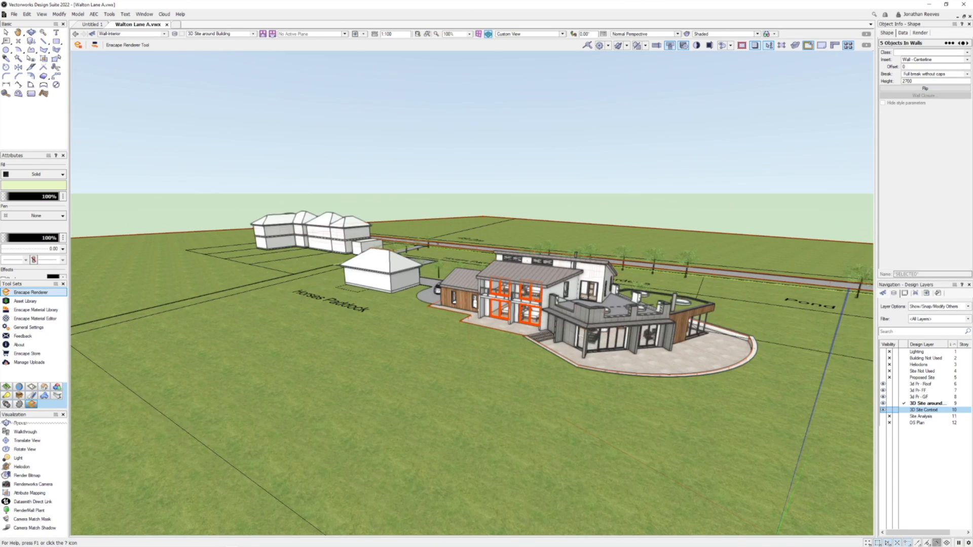
middle_drag(580, 297, 563, 348)
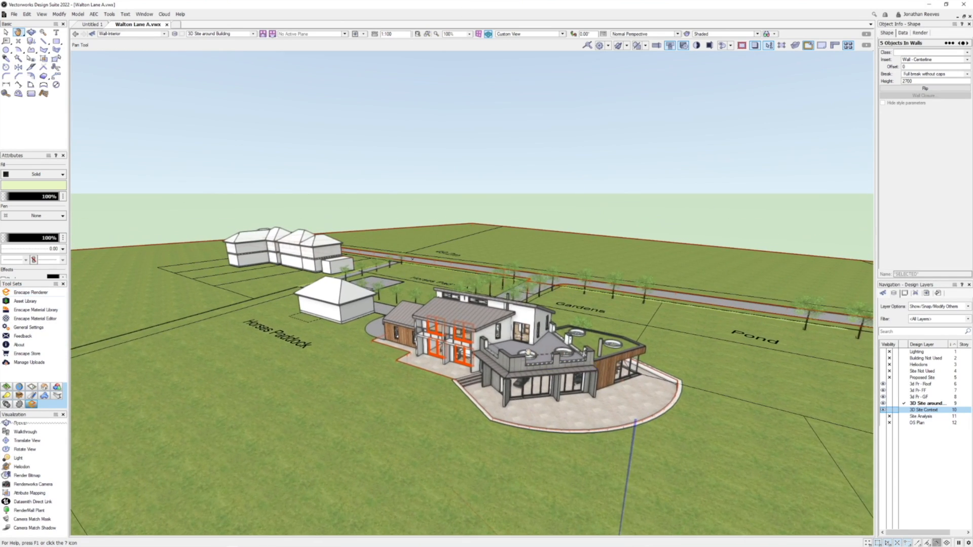
scroll(561, 347, down, 2)
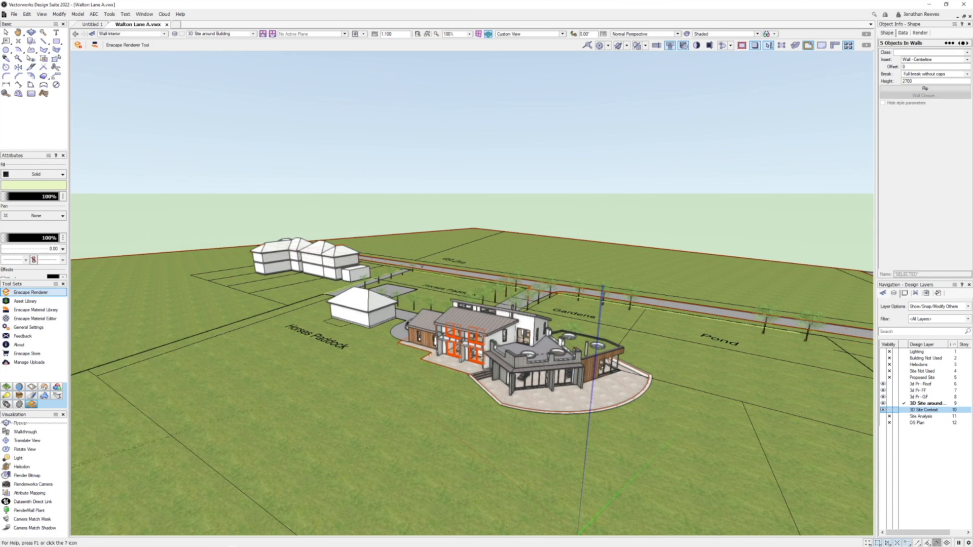
- Open the Enscape Asset Library, enlarge its window above the model and examine the category list
click(23, 302)
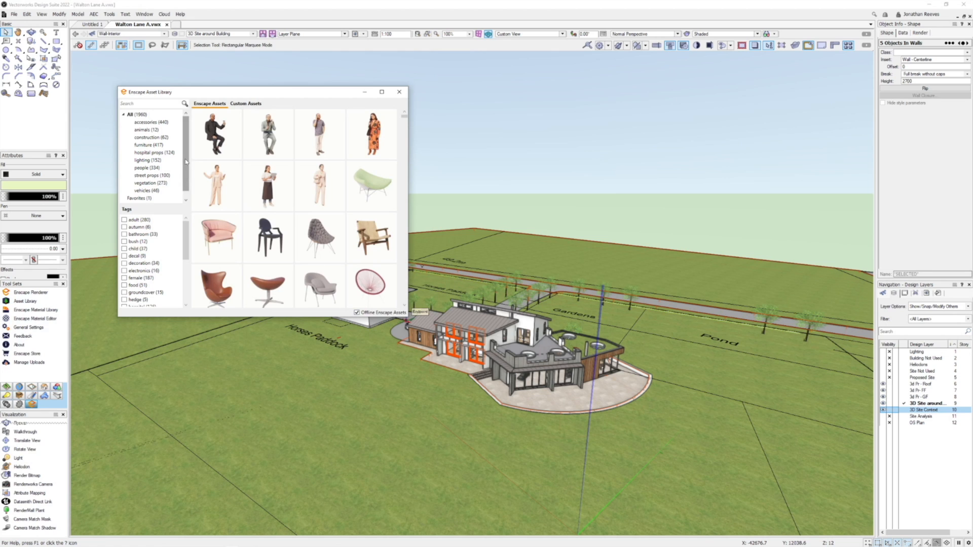
drag(408, 315, 563, 290)
drag(466, 97, 439, 65)
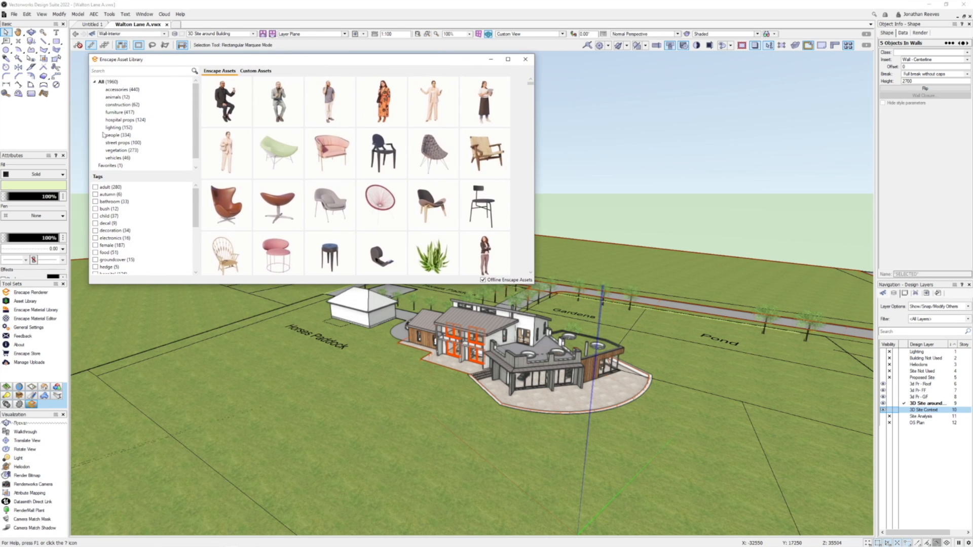
click(96, 83)
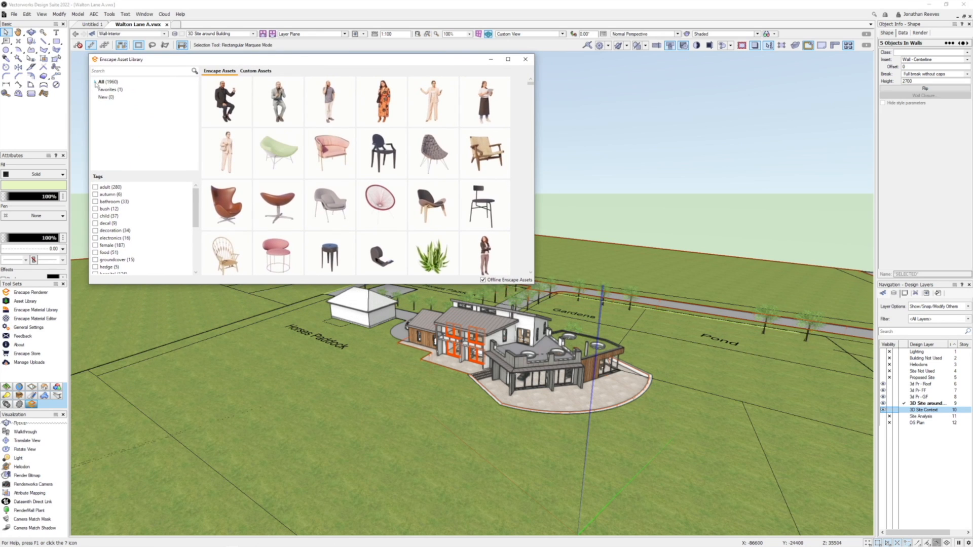
click(96, 83)
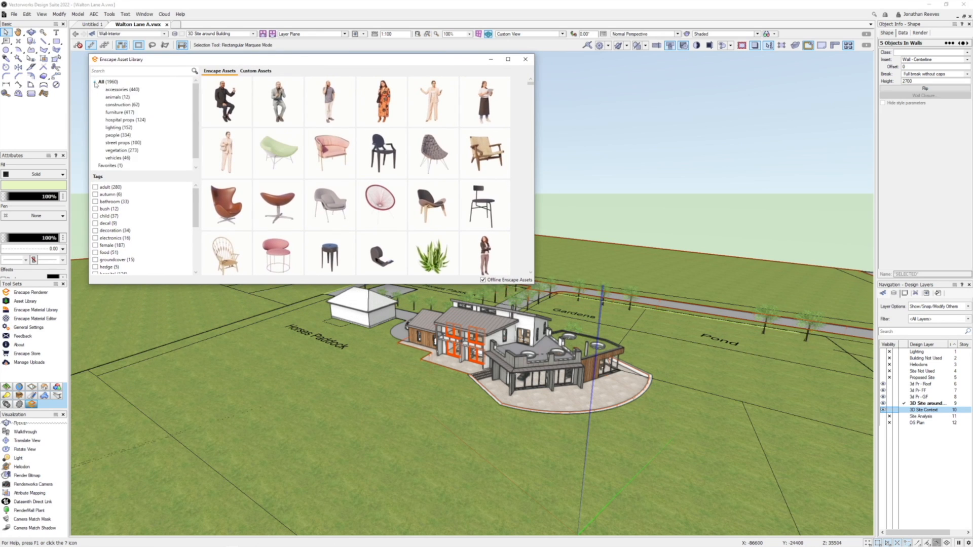
- Browse the vegetation category of the asset library and choose Interior Plant 65 for placement
click(121, 151)
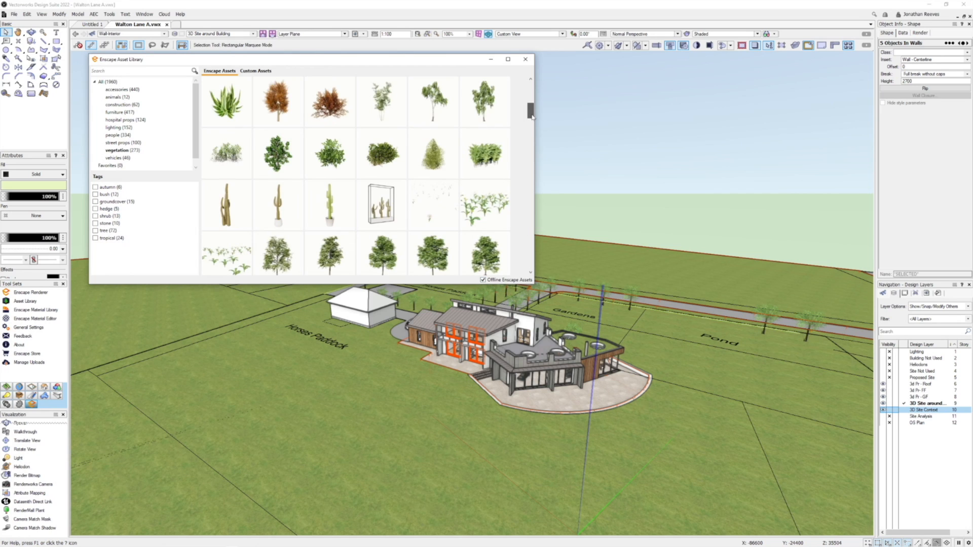
scroll(532, 135, down, 5)
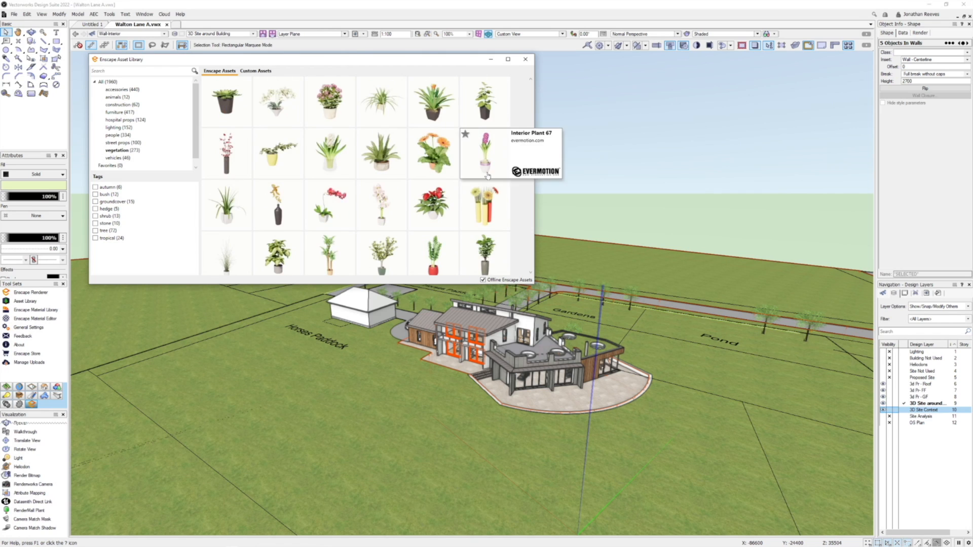
scroll(487, 193, down, 1)
mouse_move(445, 226)
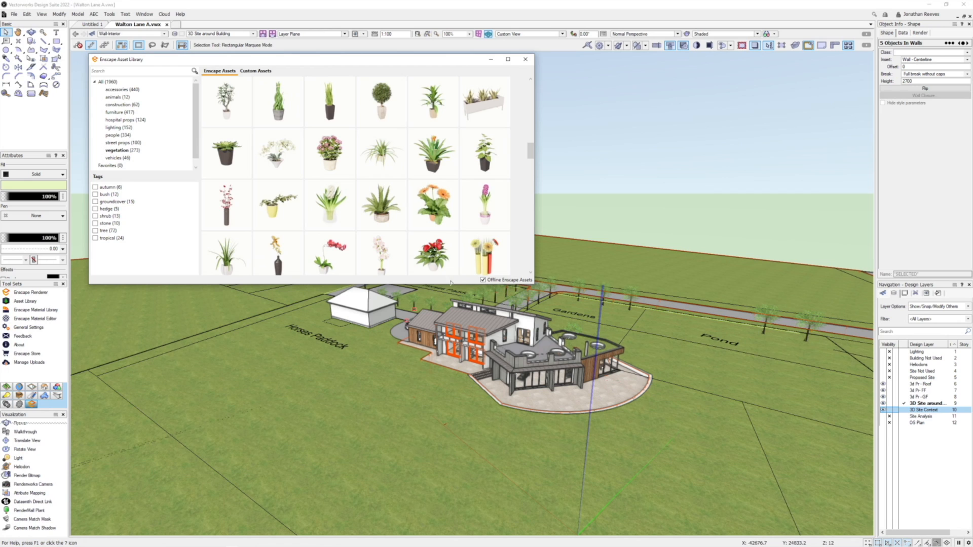
scroll(446, 173, up, 3)
mouse_move(447, 174)
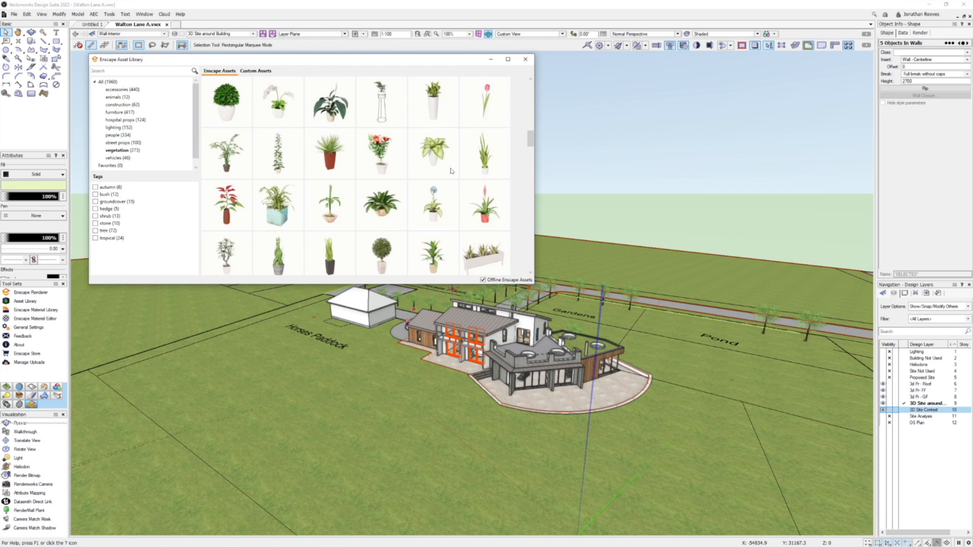
mouse_move(227, 111)
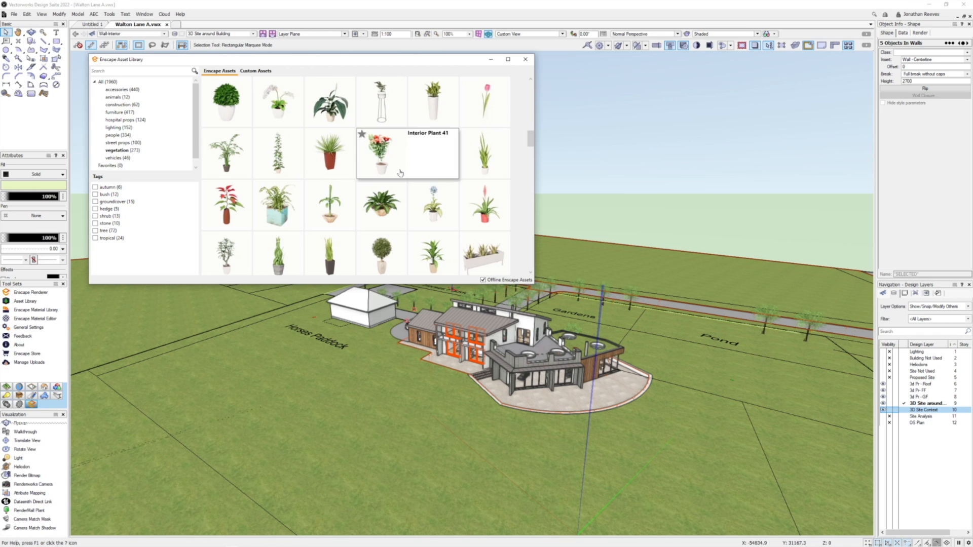
scroll(381, 157, down, 5)
mouse_move(385, 164)
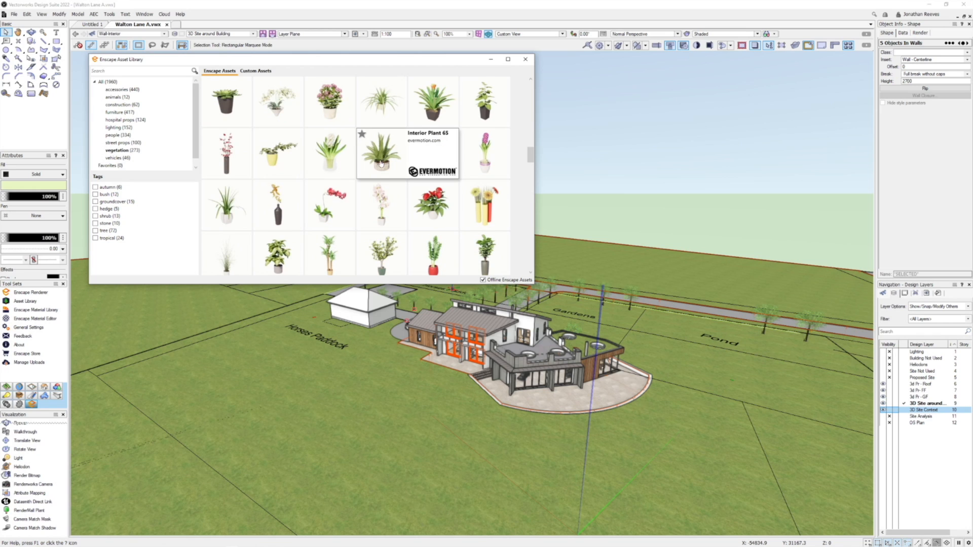
click(381, 163)
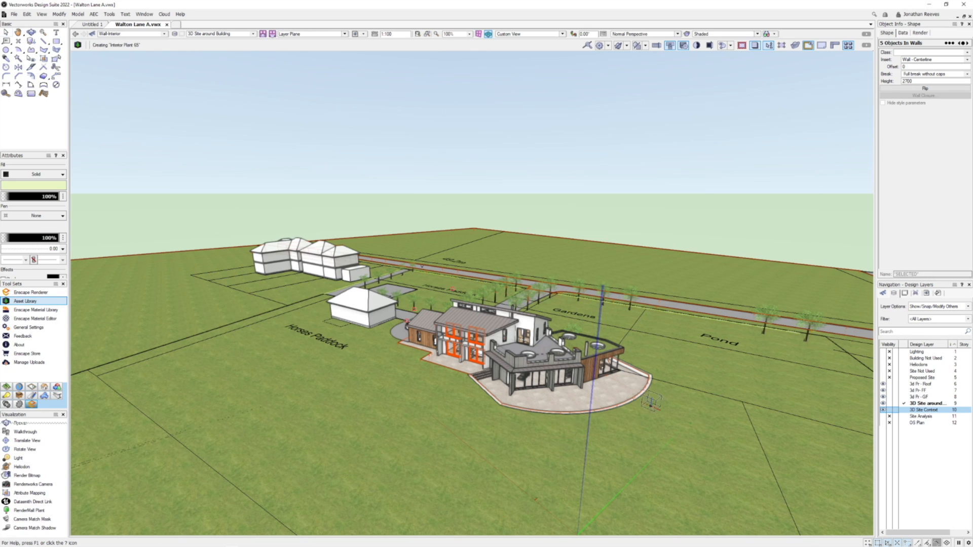
- Make 3D Site Context the active layer and place five Interior Plant 65 assets, three at the terrace's timber-clad end and two near the steps
scroll(648, 400, up, 3)
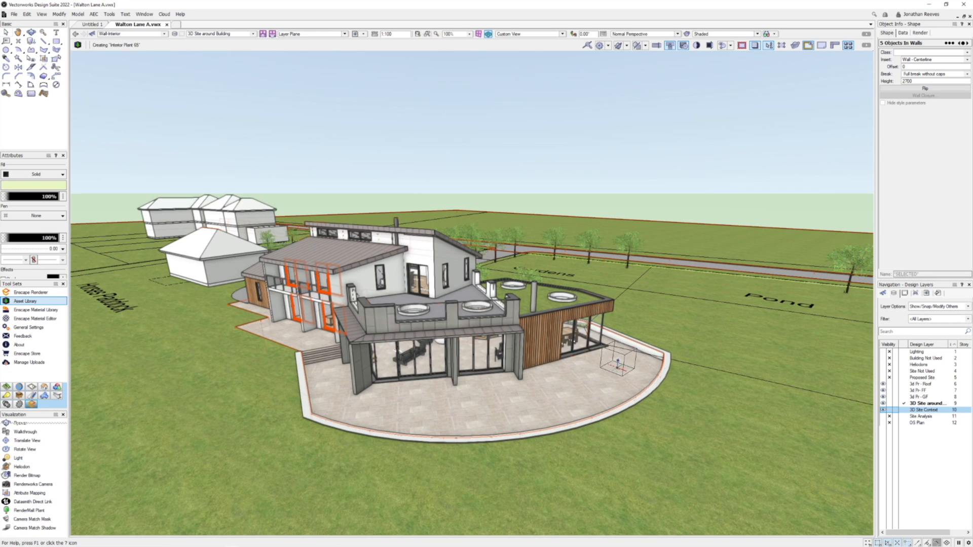
click(905, 410)
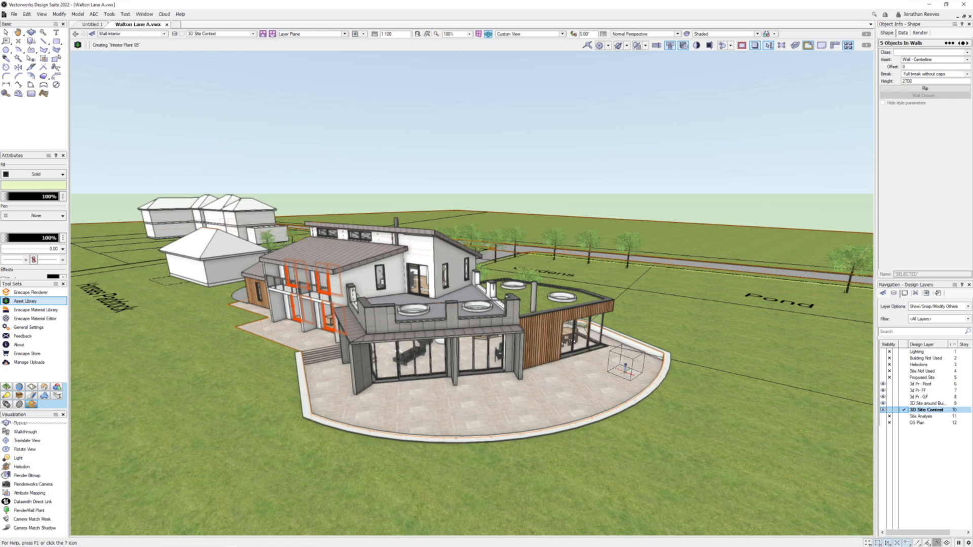
double_click(627, 365)
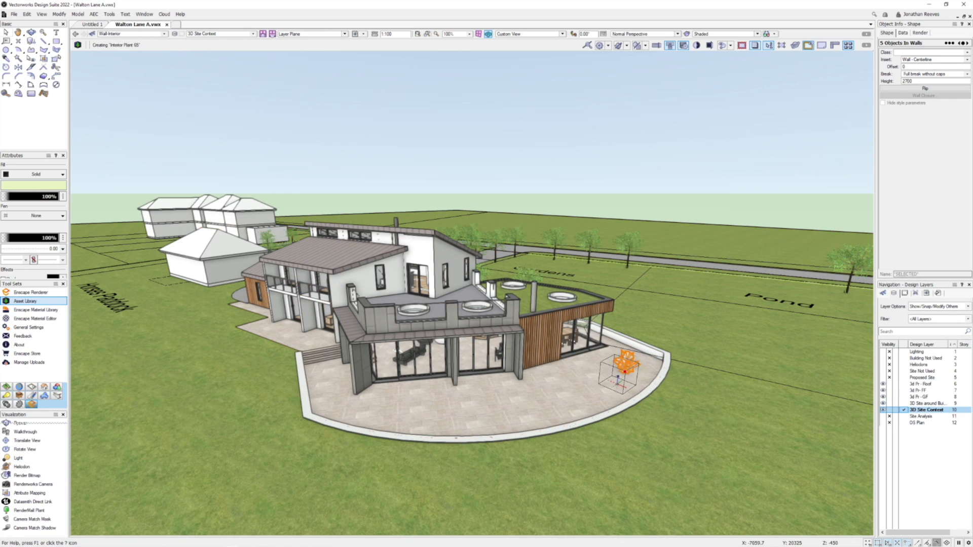
double_click(614, 386)
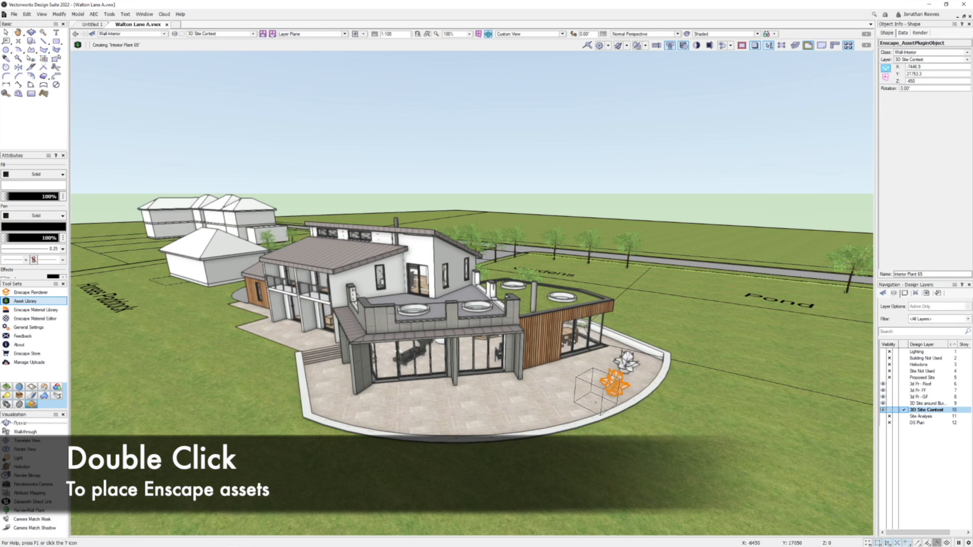
double_click(597, 389)
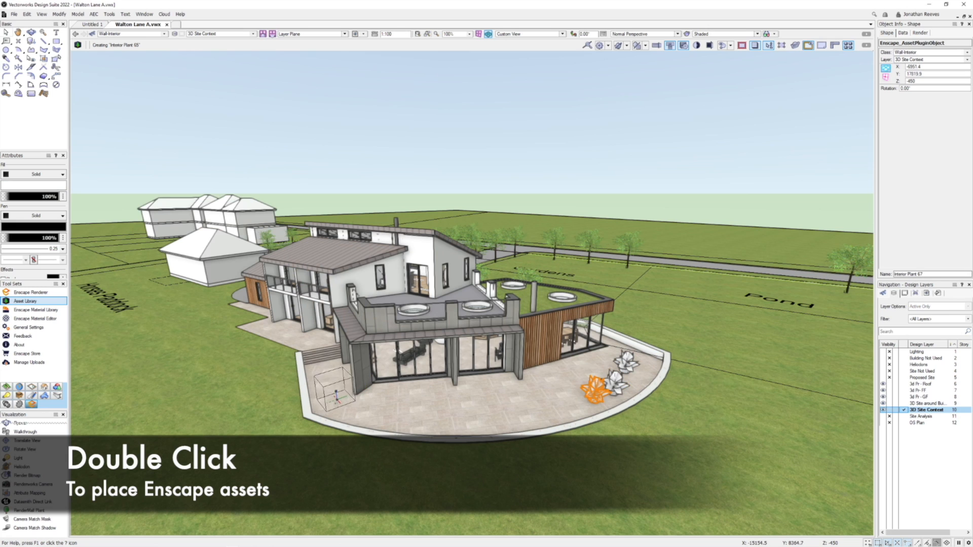
double_click(332, 398)
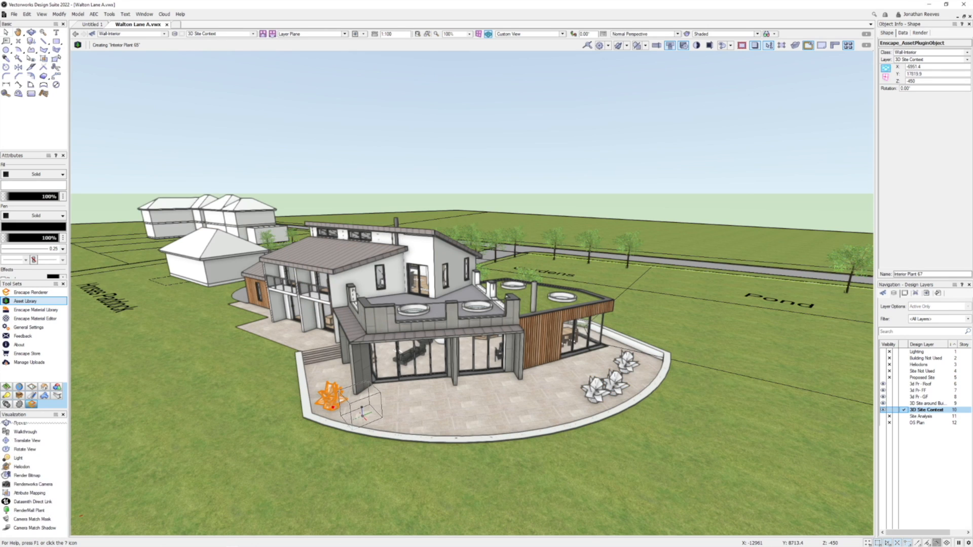
double_click(364, 413)
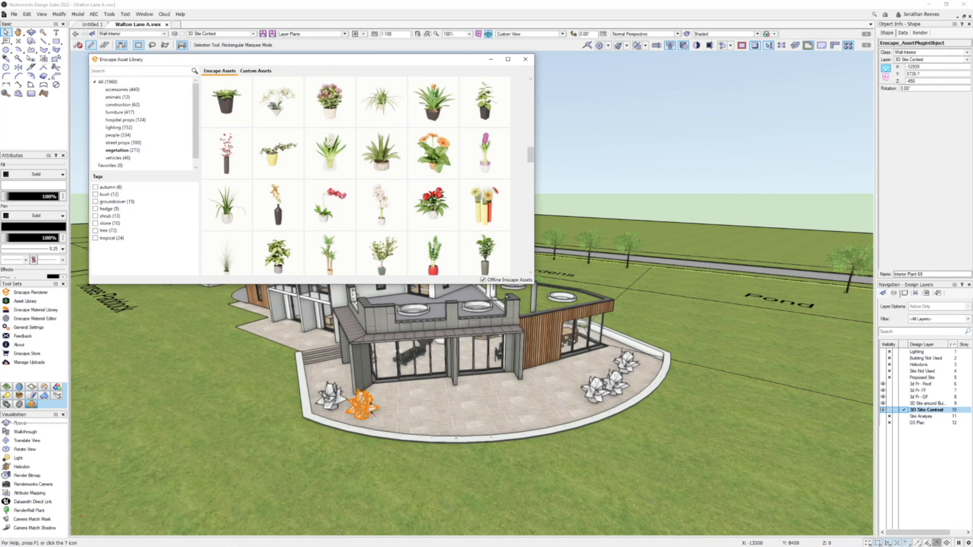
- Choose Interior Plant 61 from the library and place three of them on the terrace beside the timber-clad wall
scroll(338, 407, up, 2)
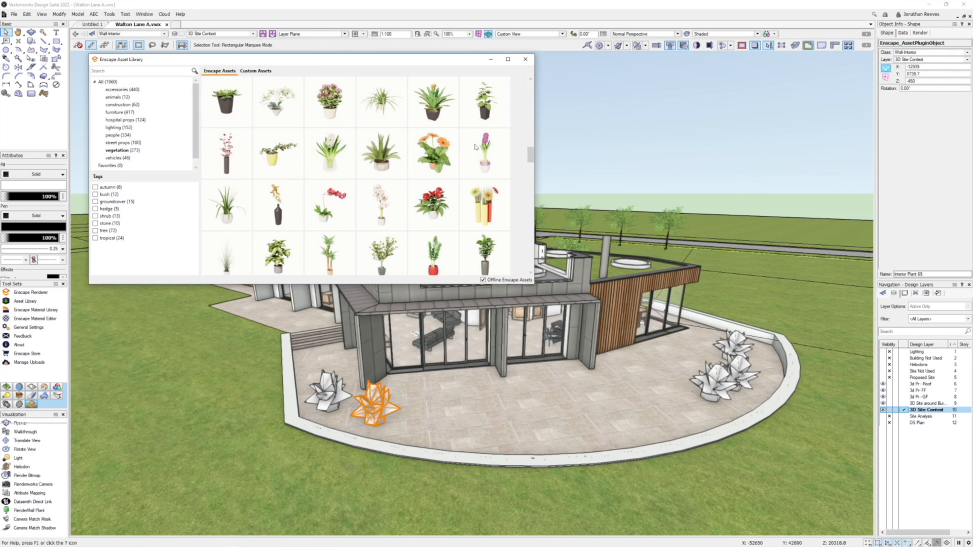
click(381, 203)
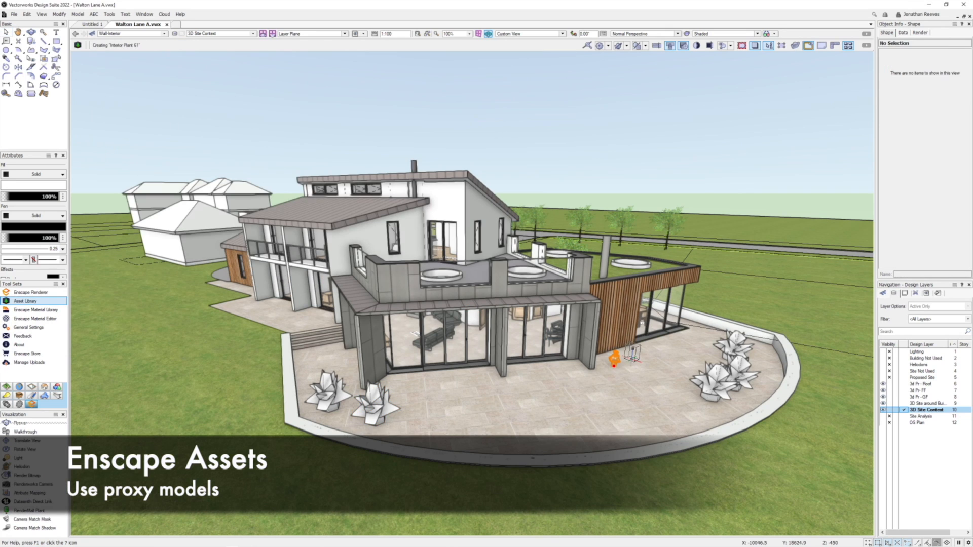
click(634, 357)
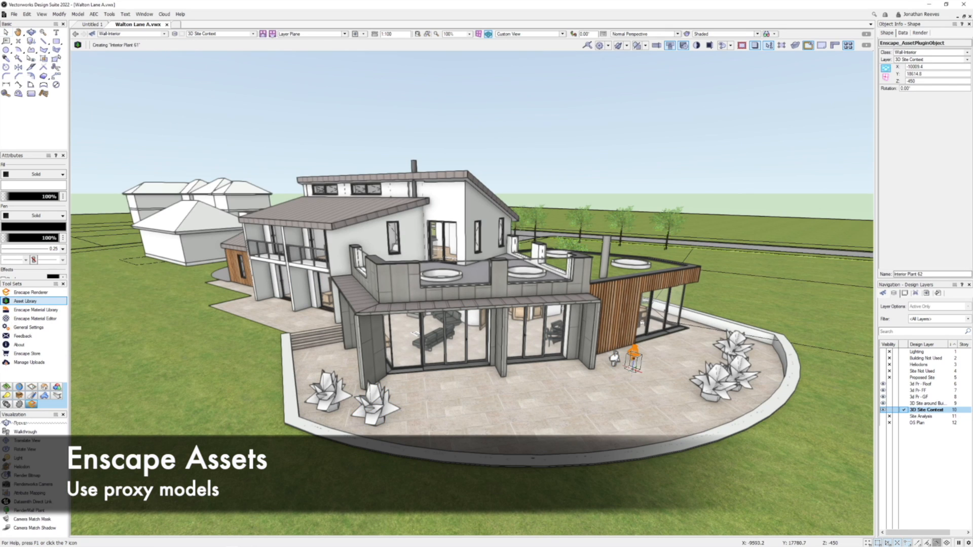
click(634, 361)
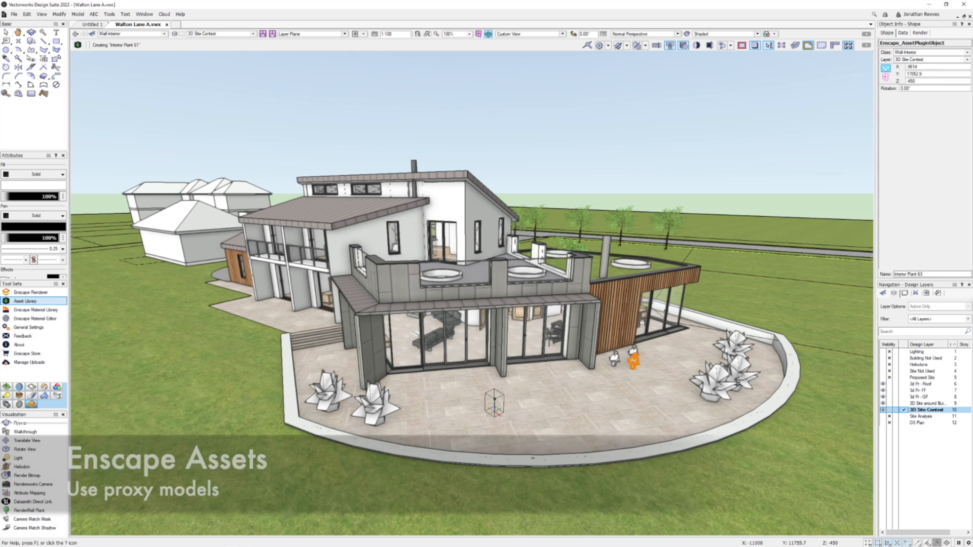
- Choose Interior Plant 84 and place two of them beside the pair of large plants near the terrace steps
scroll(457, 230, down, 3)
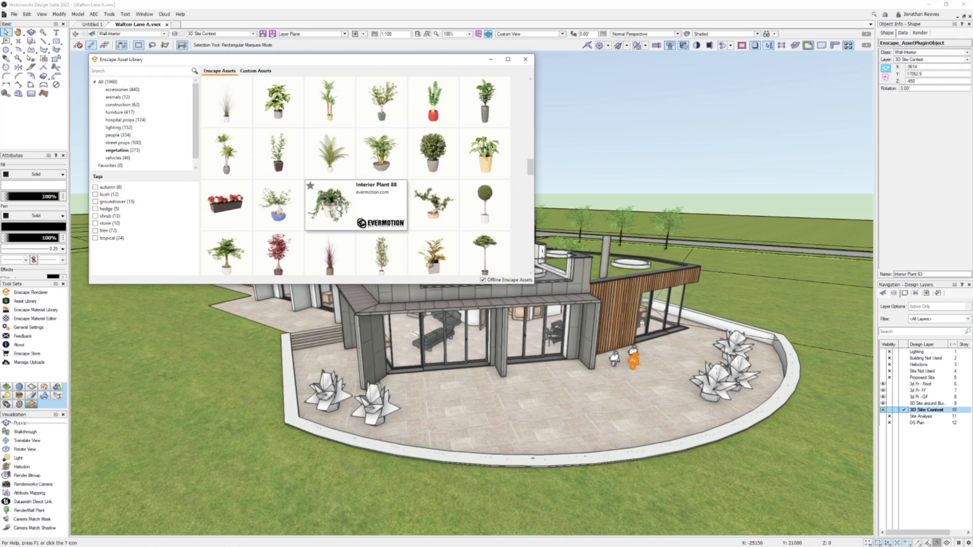
click(339, 207)
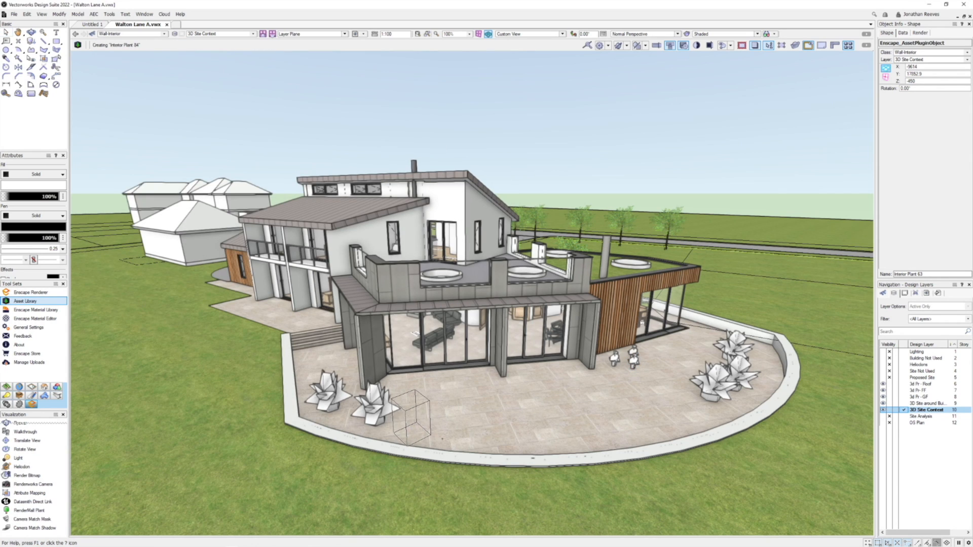
click(412, 433)
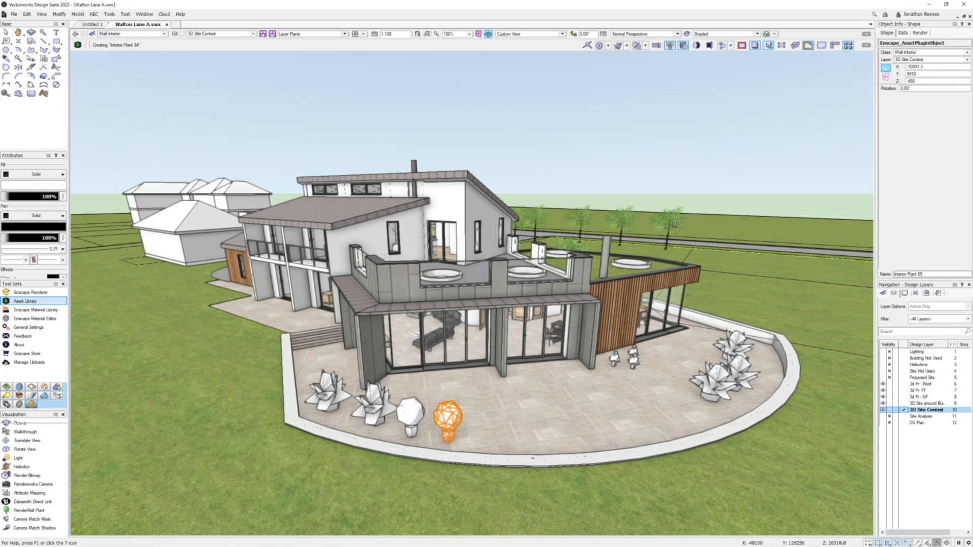
- Switch to Enscape, maximise its window and inspect the placed plants on the terrace up close
click(946, 4)
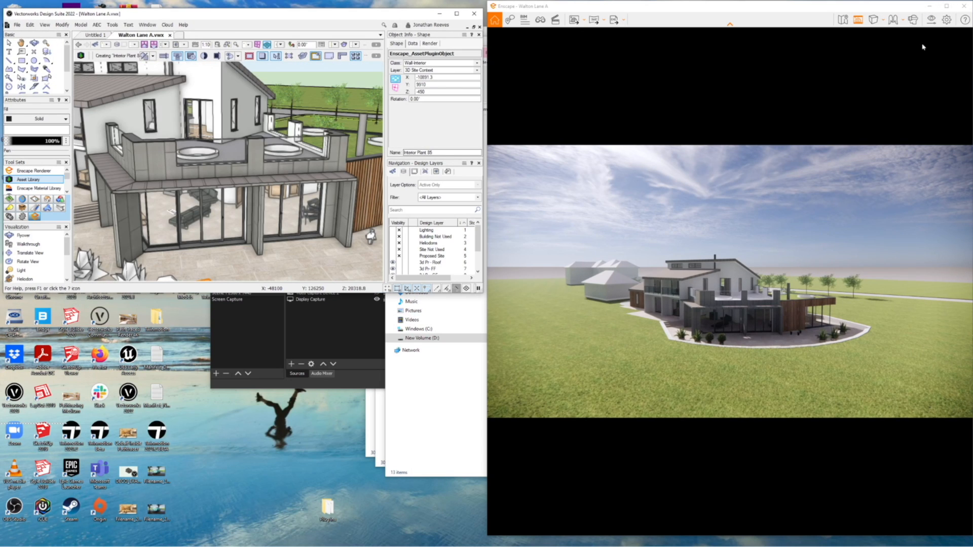
click(947, 6)
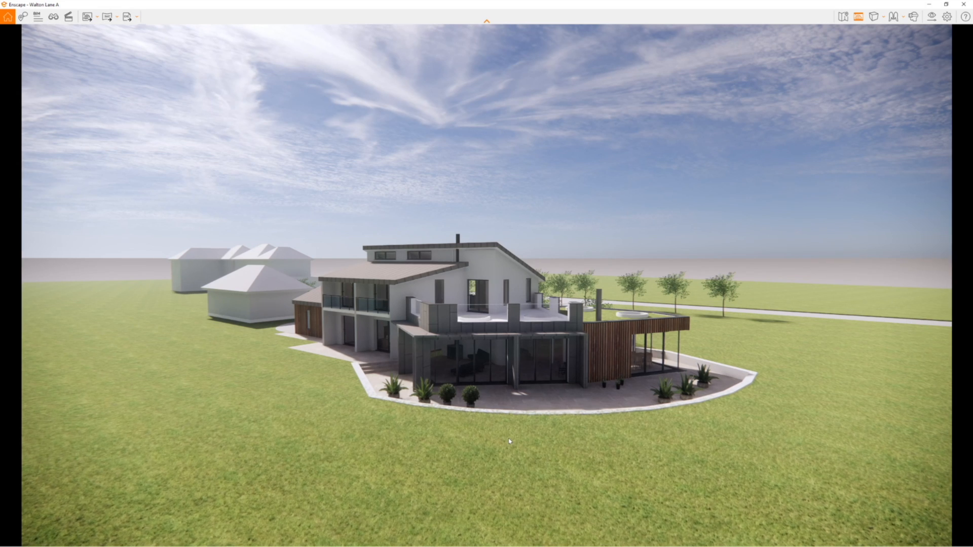
scroll(512, 440, up, 1)
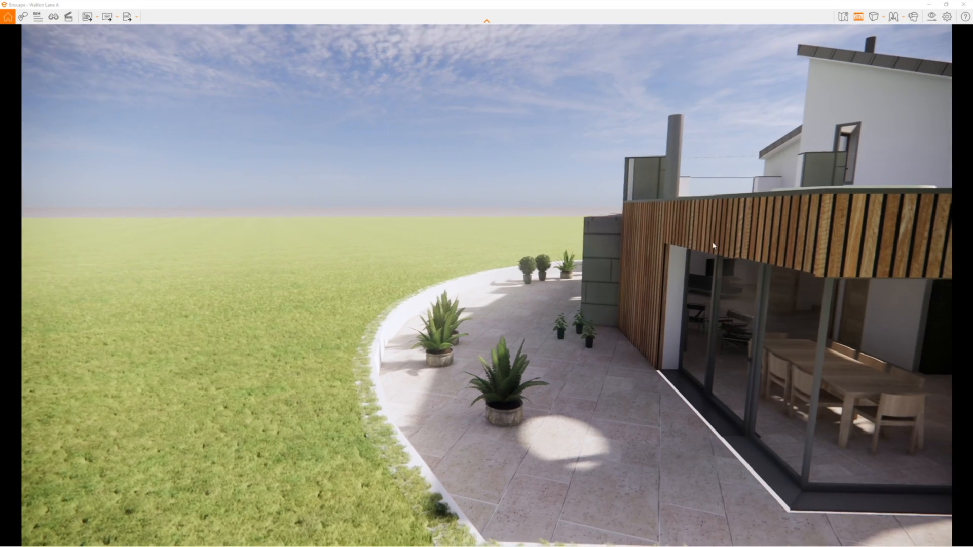
- Return to a maximised Vectorworks window and delete the small potted plants beside the timber-clad wall
click(946, 4)
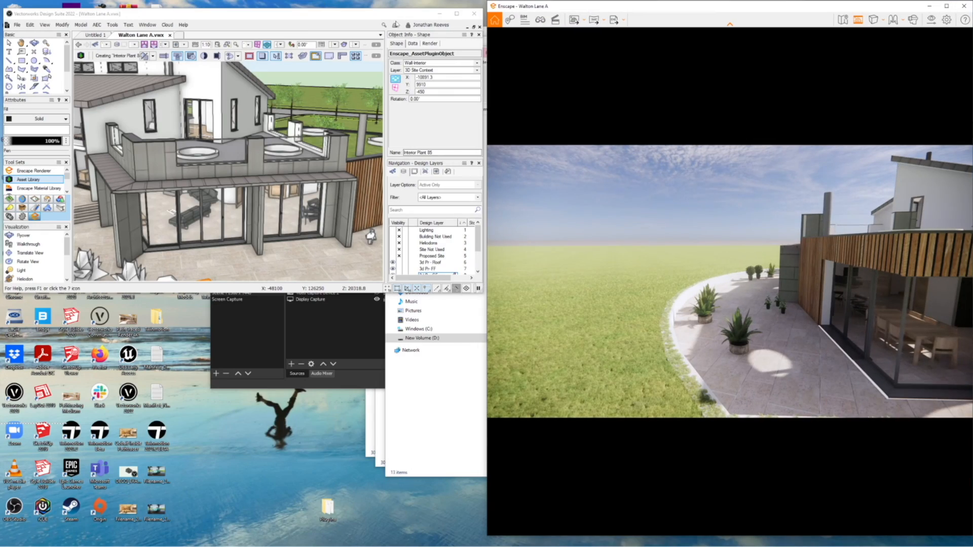
click(457, 14)
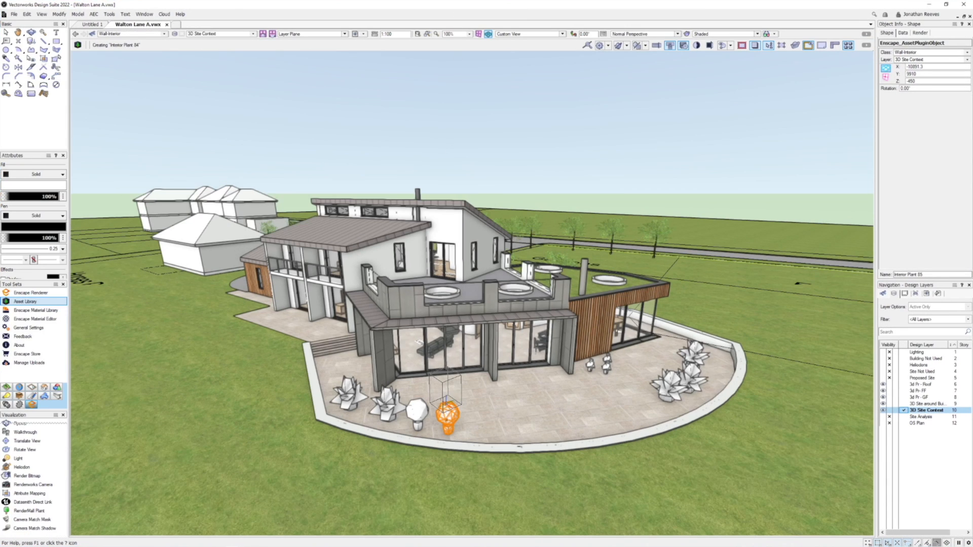
click(6, 33)
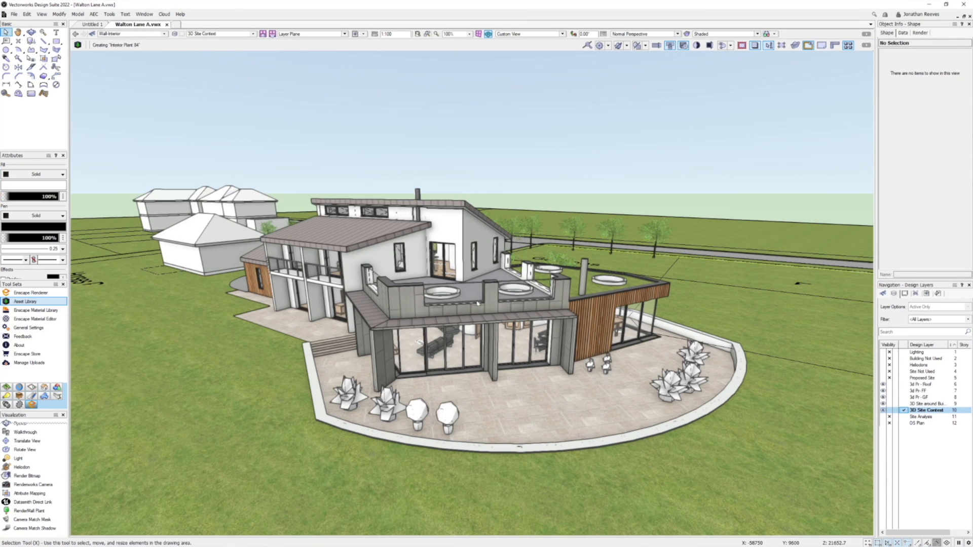
click(591, 364)
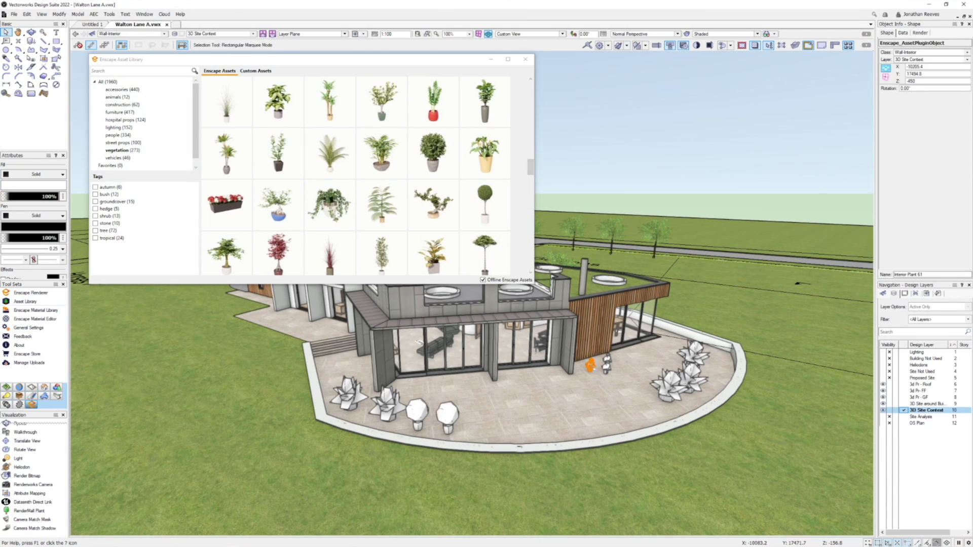
key(Delete)
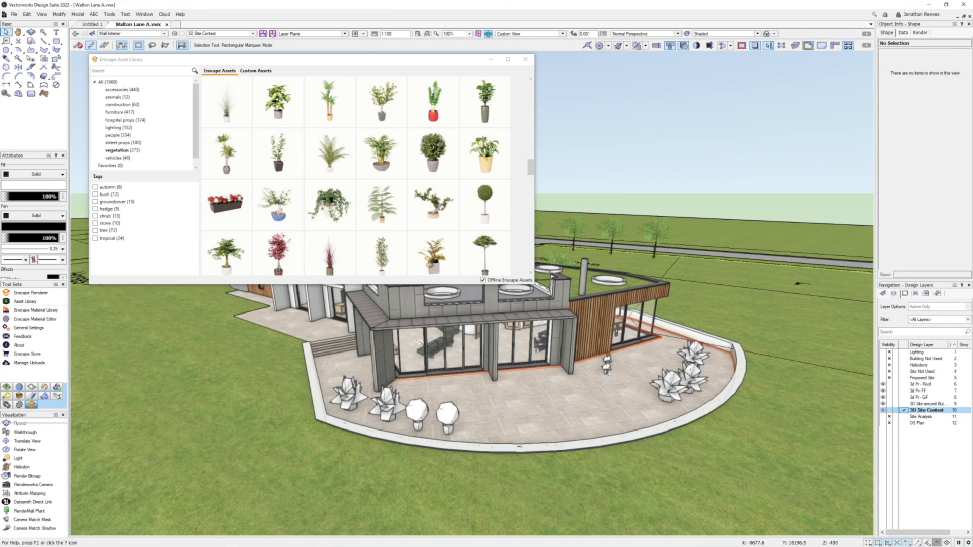
click(607, 364)
- Change the model to the Top/Plan view around the terrace and close the Enscape Asset Library
key(ctrl+5)
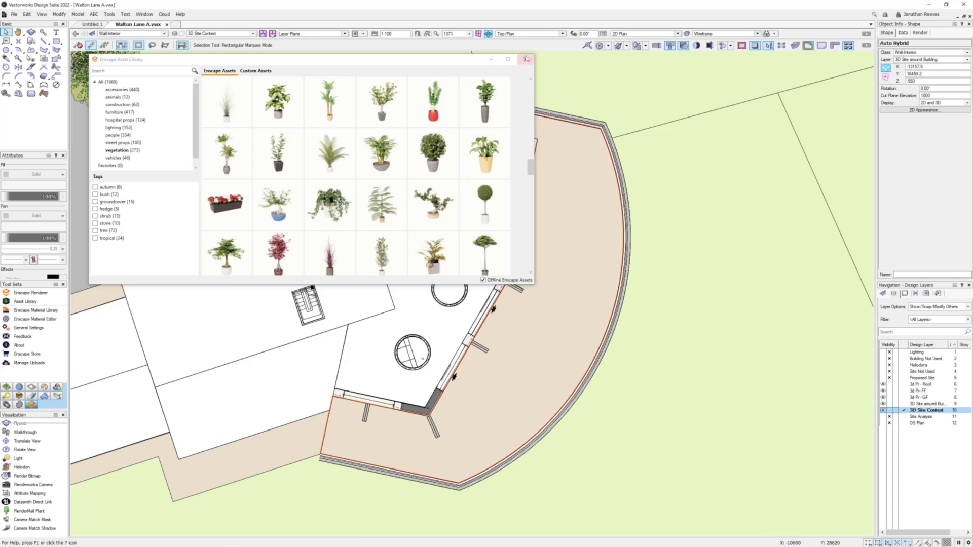
click(526, 59)
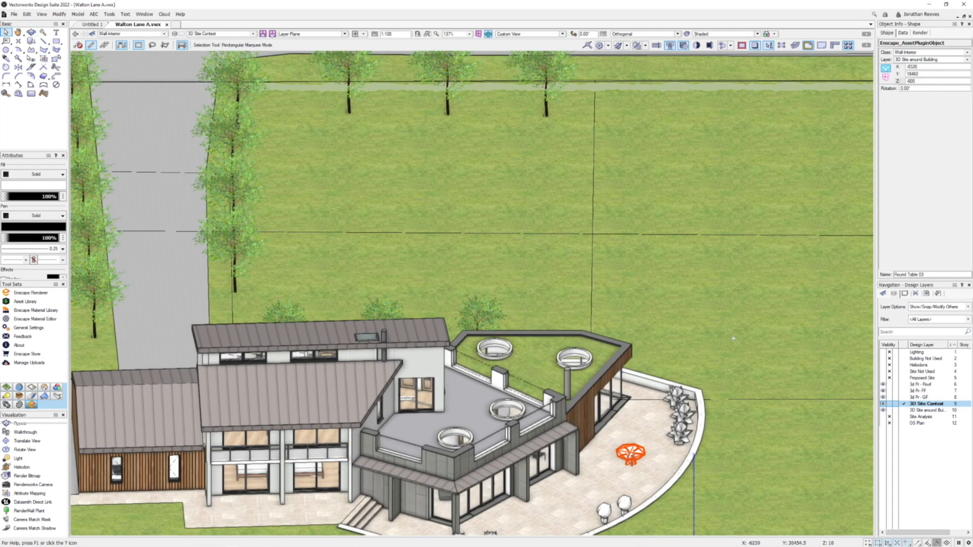
- Synchronise the Vectorworks view with Enscape, show both windows side by side and zoom out to the whole site
click(30, 292)
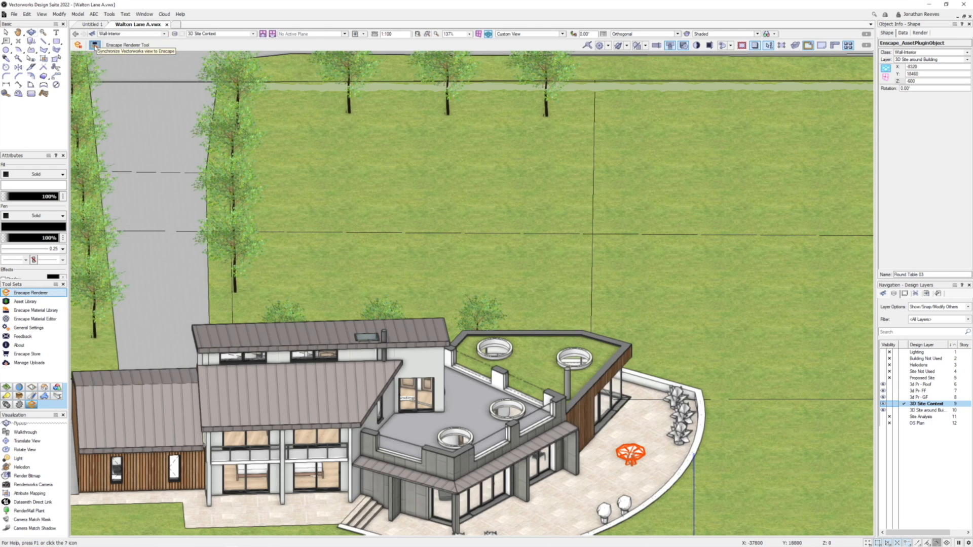
click(946, 5)
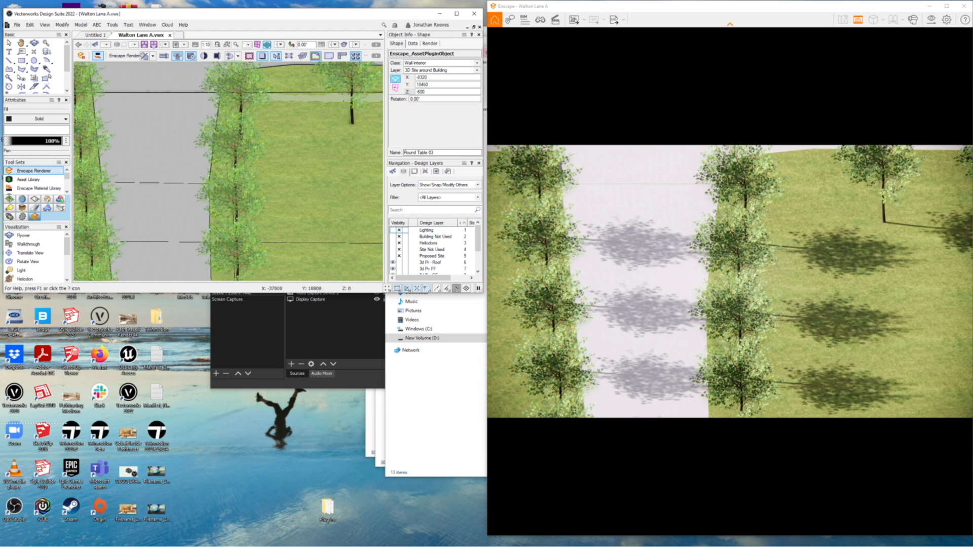
scroll(291, 215, down, 6)
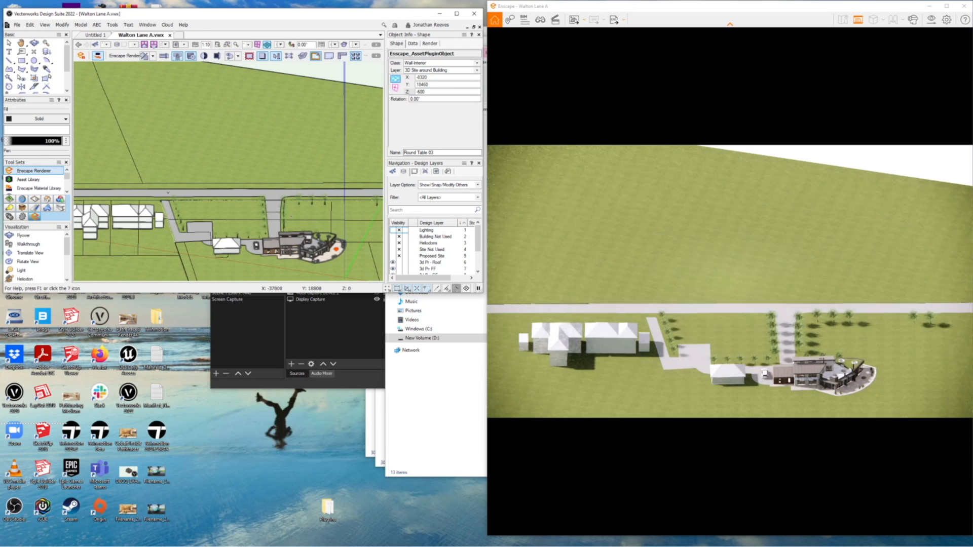
- List the file's viewports in the Navigation palette and enlarge the Vectorworks window to nearly full screen height
click(426, 172)
drag(481, 289, 488, 531)
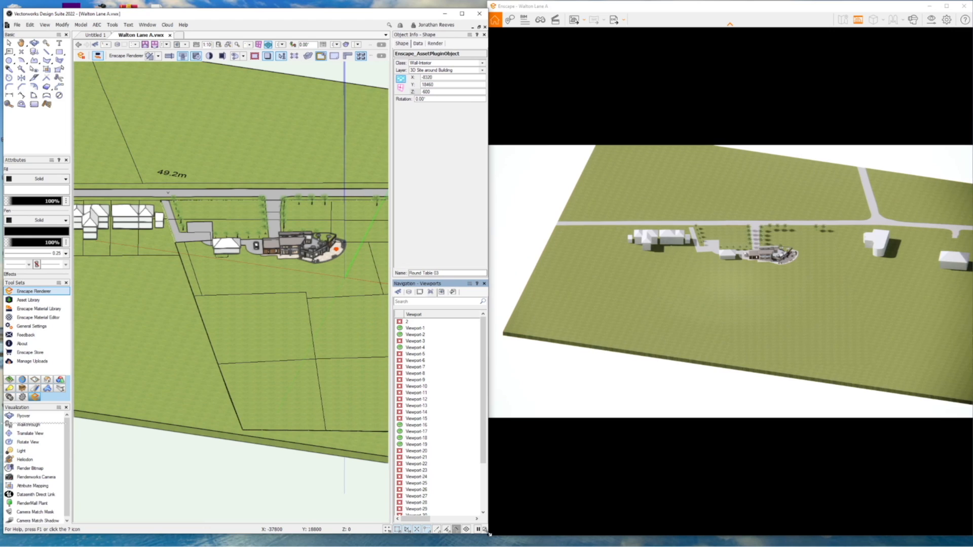
- List the file's saved views, activate 1 Drive Entrance and deselect all objects
click(441, 293)
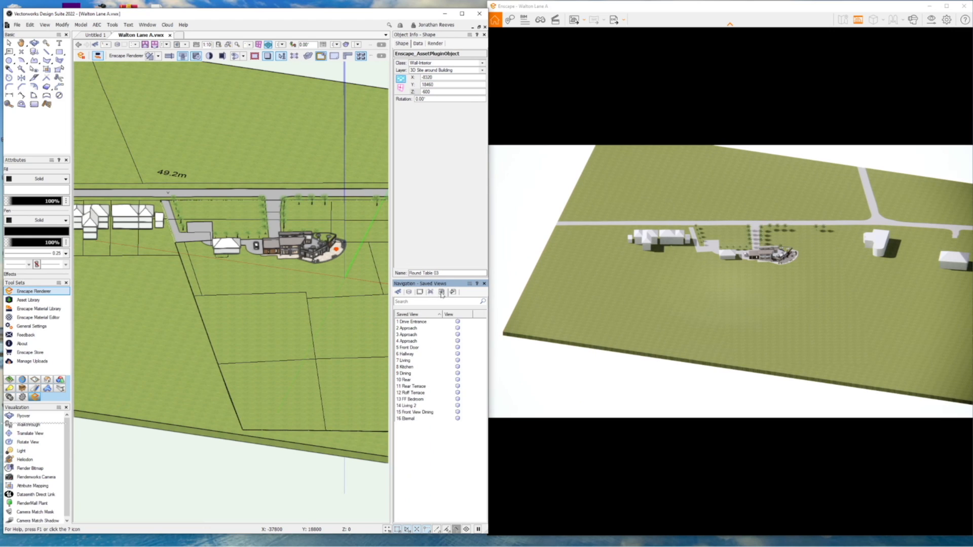
click(410, 324)
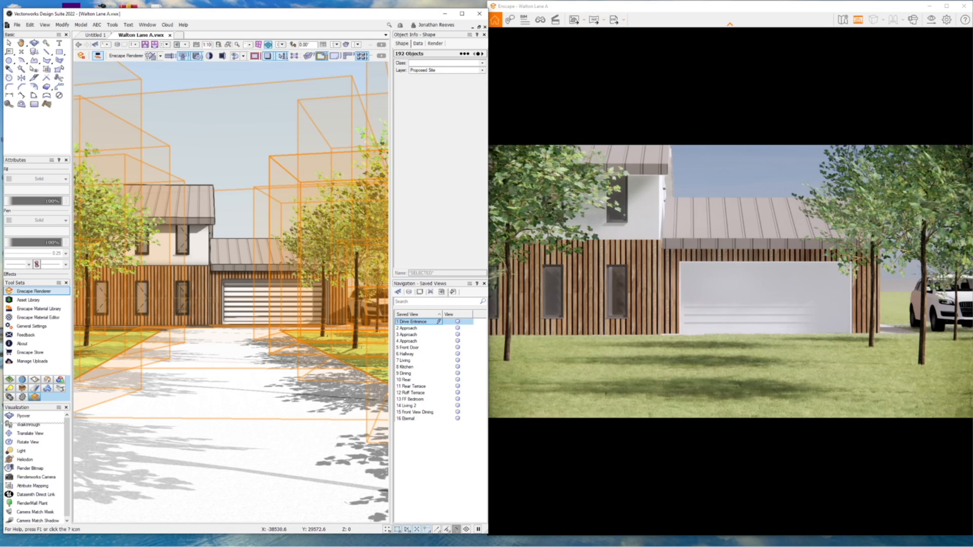
key(x)
key(x)
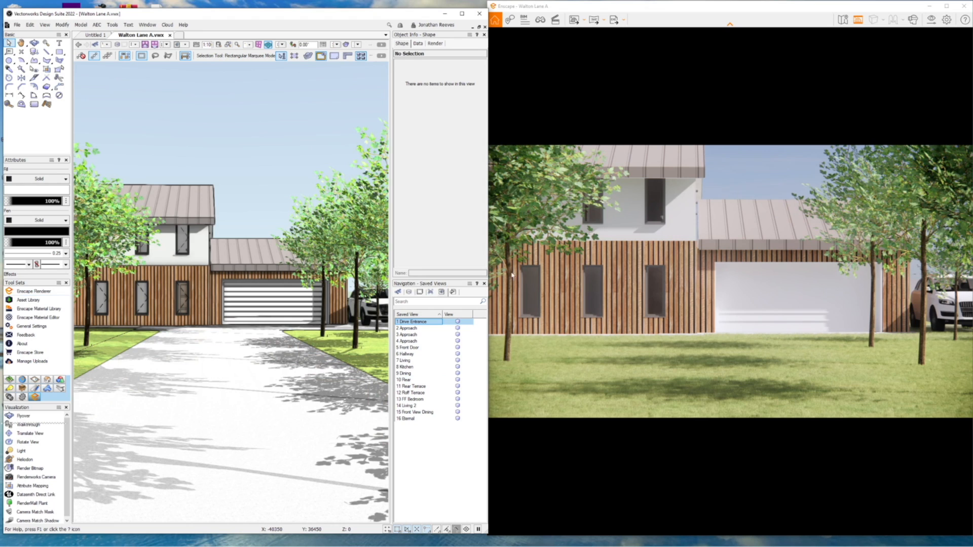
- Step through the saved views from 2 Approach to 7 Living, with the Enscape view following each one
double_click(408, 328)
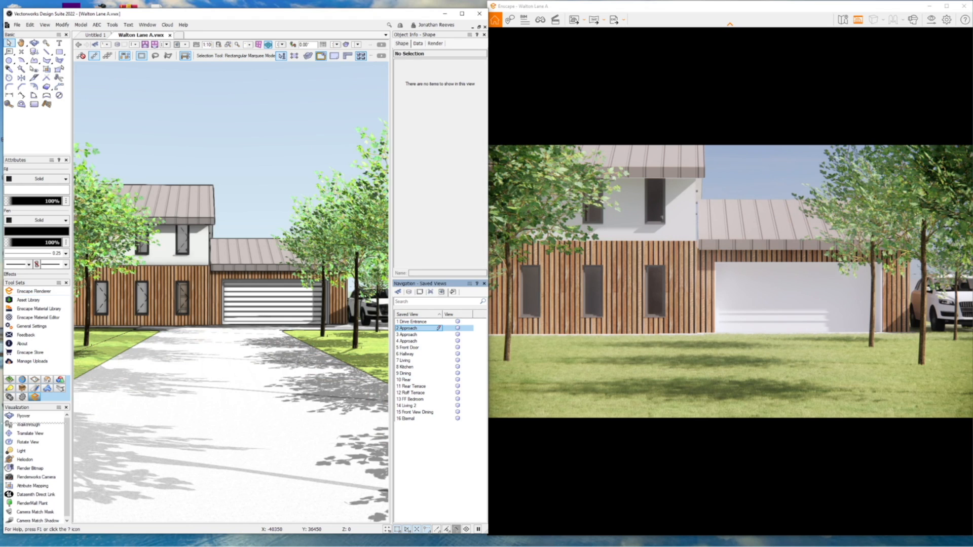
double_click(409, 335)
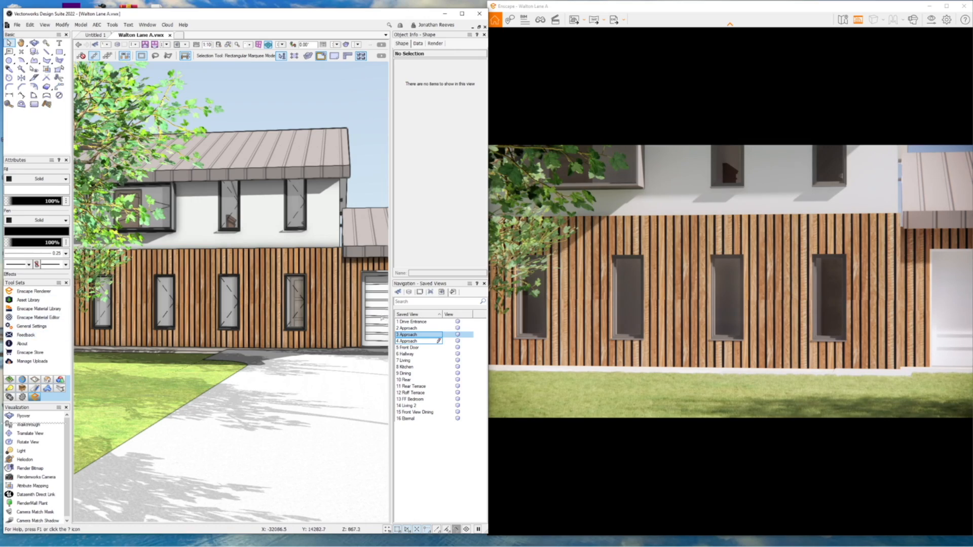
double_click(439, 341)
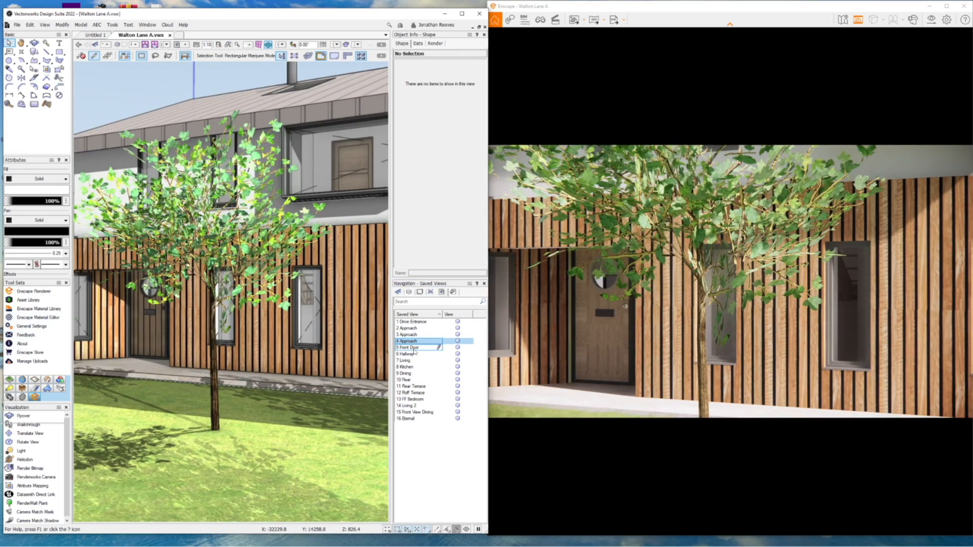
double_click(439, 348)
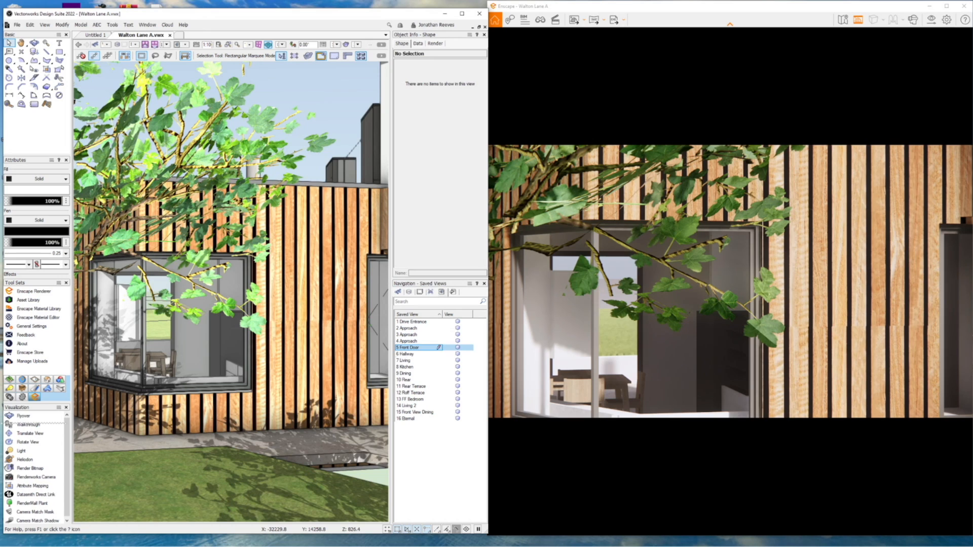
double_click(413, 355)
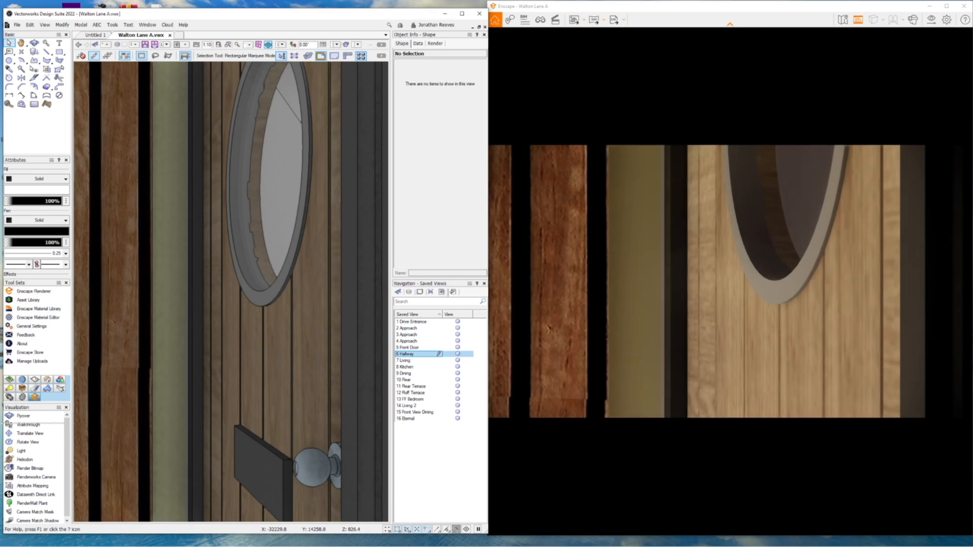
double_click(413, 361)
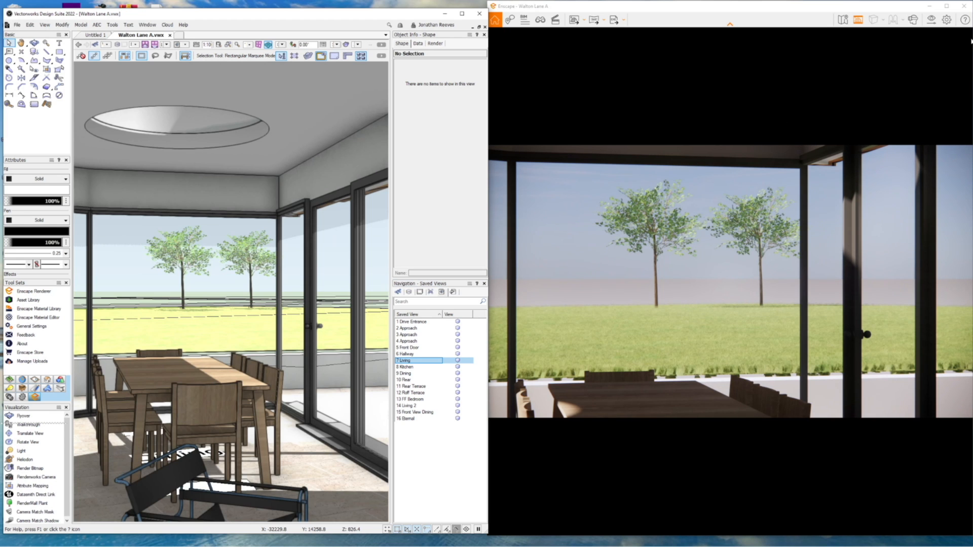
- Maximise Enscape to examine the dining area from further back at different times of day, and restore the window beside Vectorworks
click(946, 7)
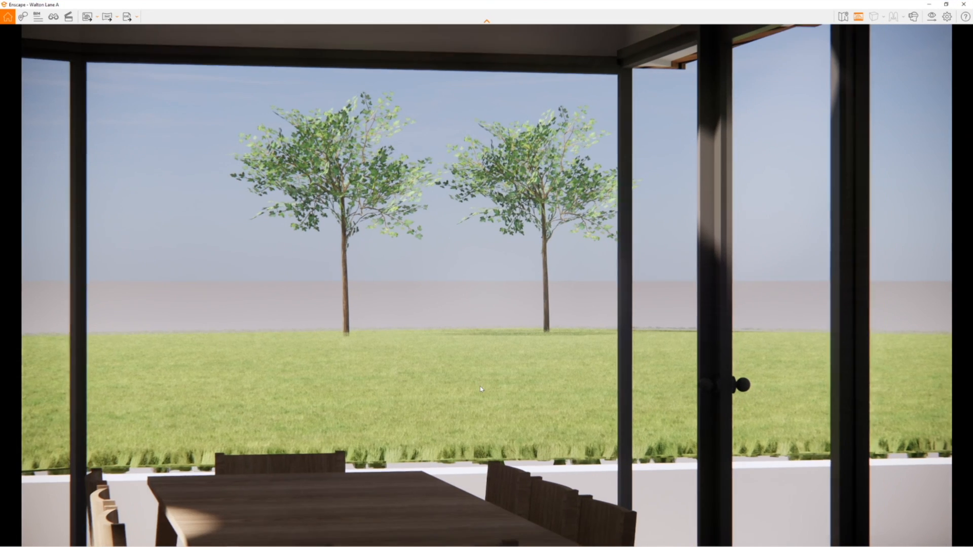
scroll(481, 389, down, 5)
right_drag(481, 389, 639, 357)
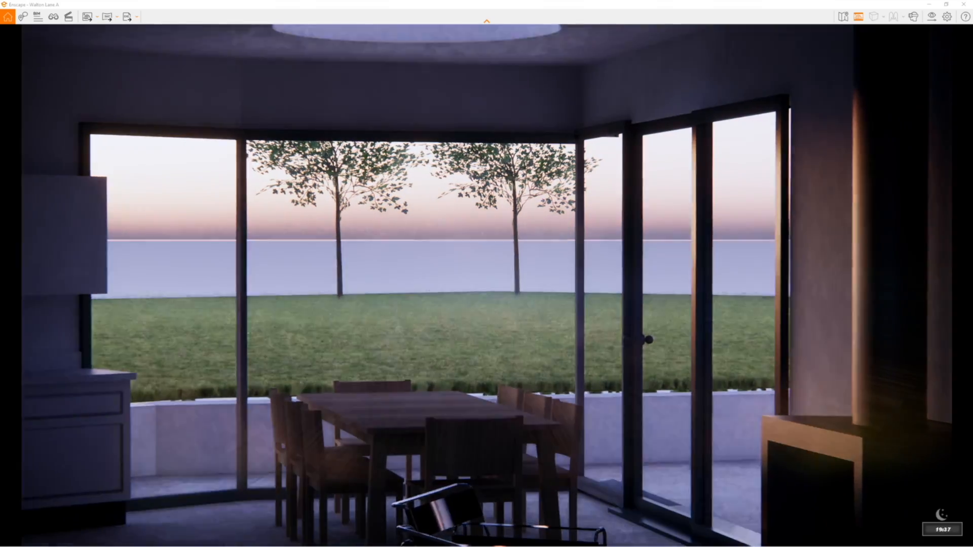
shift+right_drag(438, 360, 398, 359)
key(u)
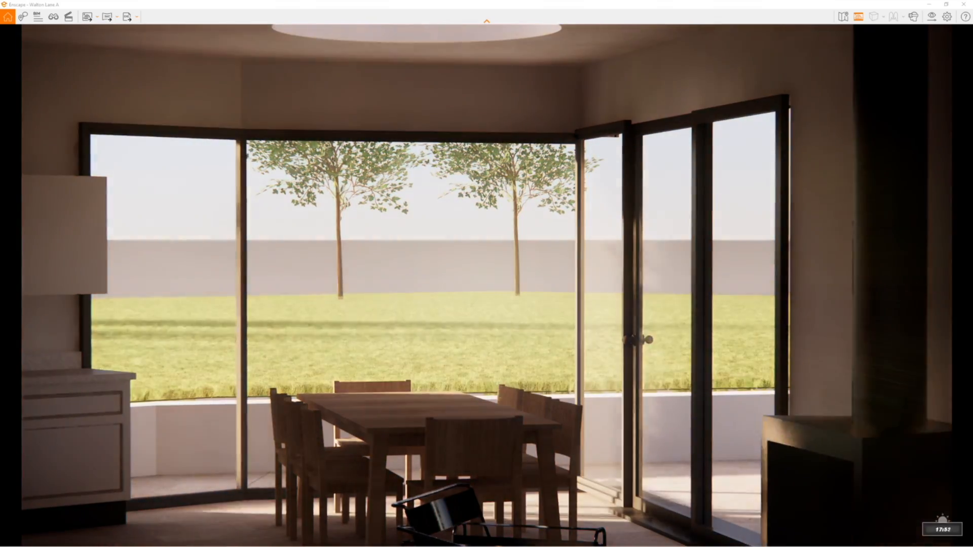
key(u)
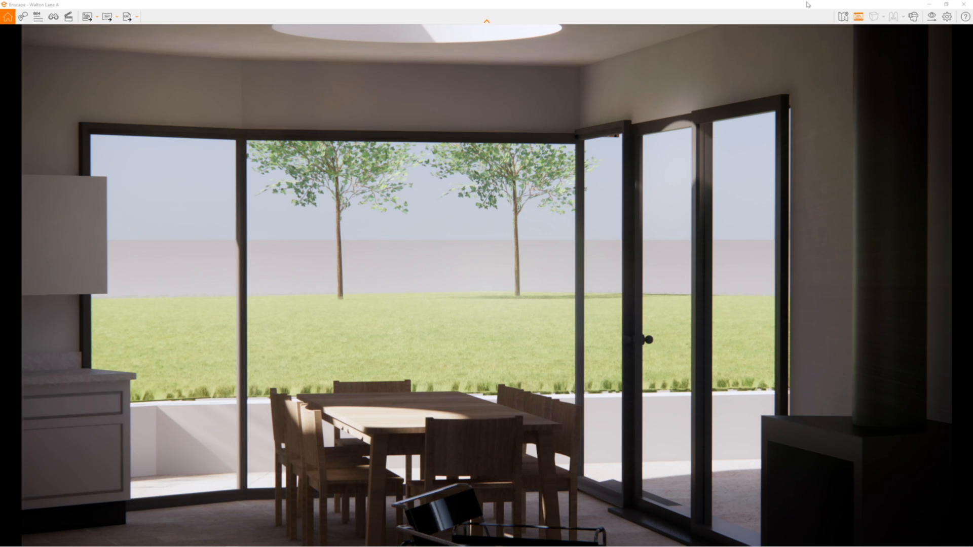
click(946, 4)
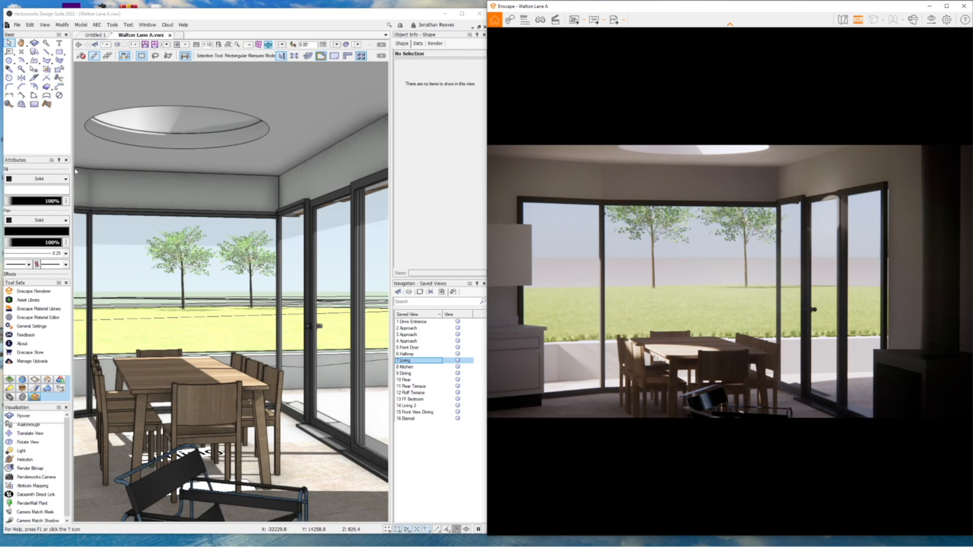
- Place a Candle Holder 02 from the Enscape Asset Library on the near part of the dining table
click(28, 299)
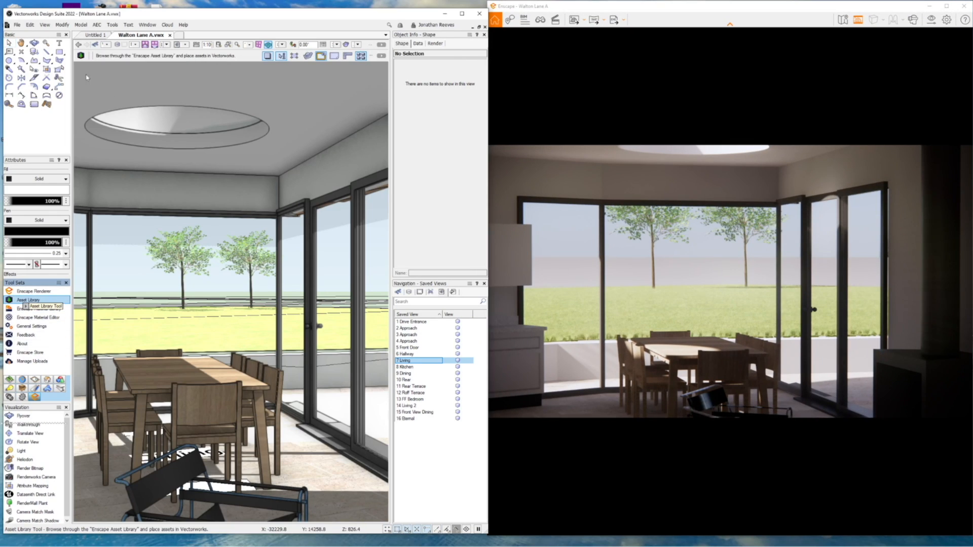
click(81, 55)
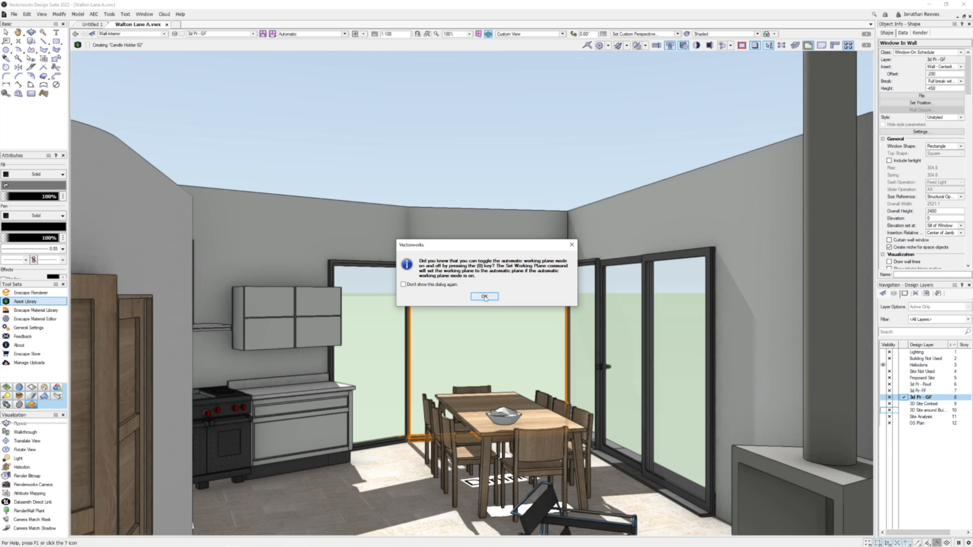
key(Return)
scroll(522, 408, down, 1)
scroll(520, 406, up, 4)
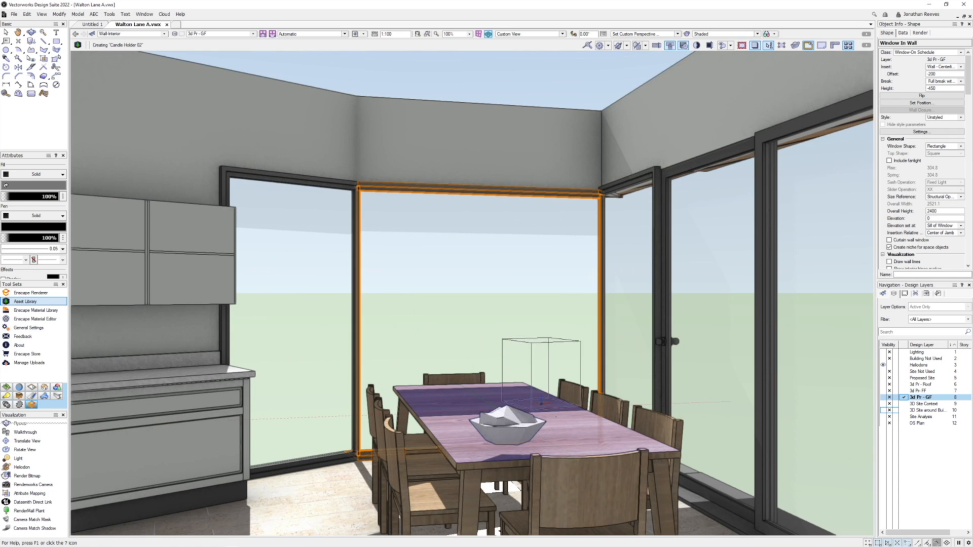
click(588, 436)
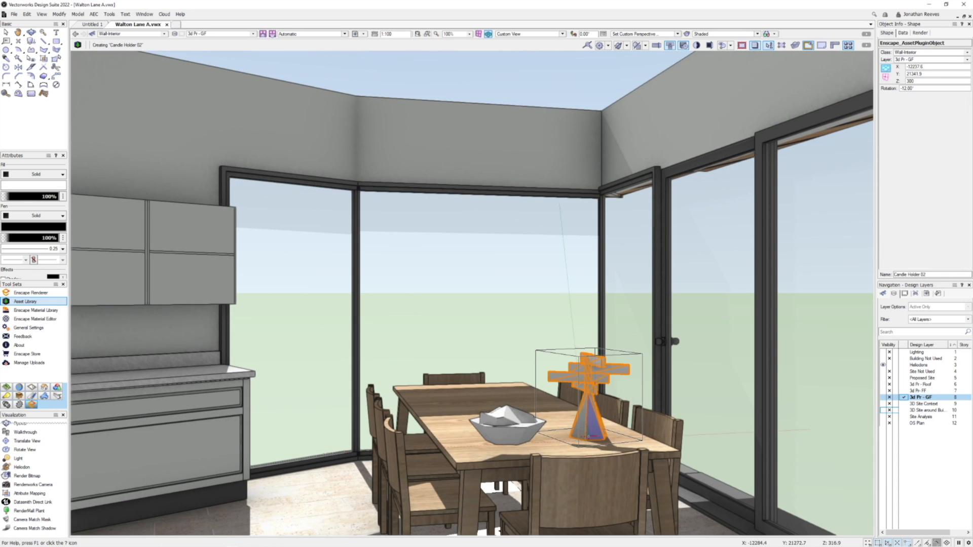
- Replace the Bowl of Apples on the dining table with a Candle Tray 02 from the Enscape accessories
click(511, 435)
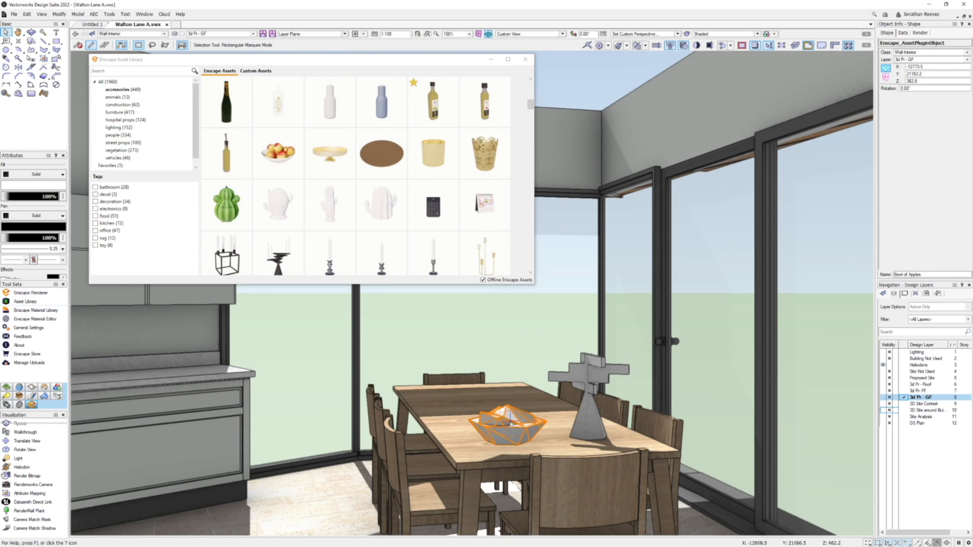
key(Delete)
scroll(380, 203, down, 2)
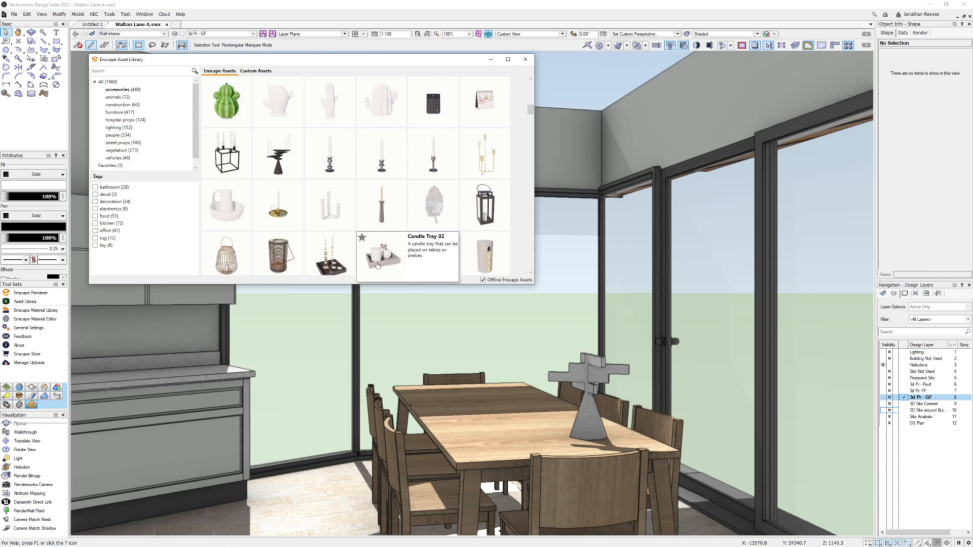
click(378, 265)
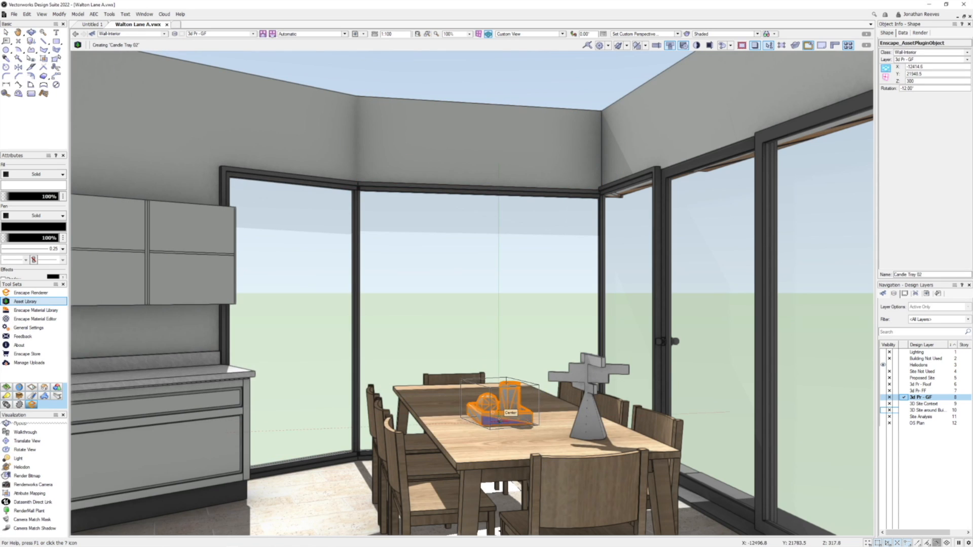
click(499, 420)
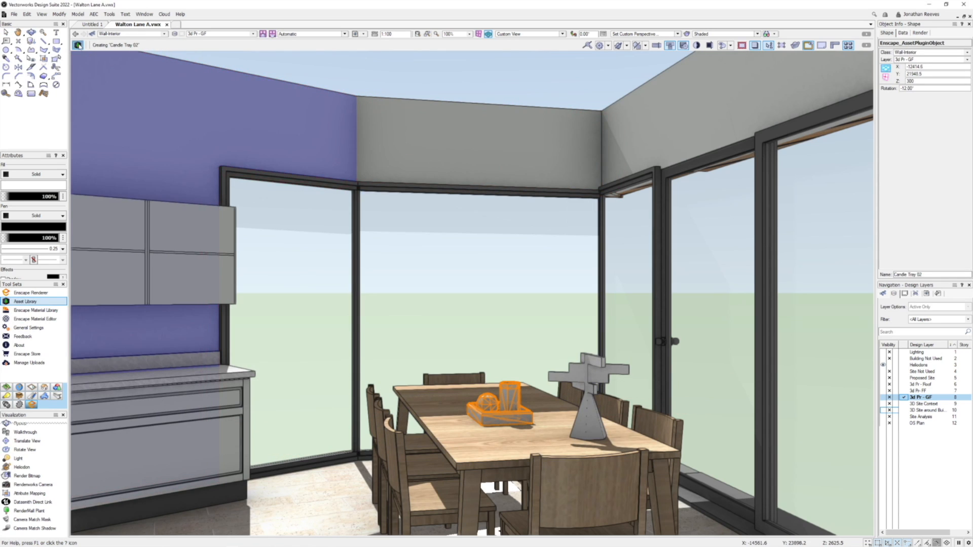
- Place a Candle Tray 03 from the Enscape Asset Library at the far end of the dining table
click(78, 45)
mouse_move(439, 263)
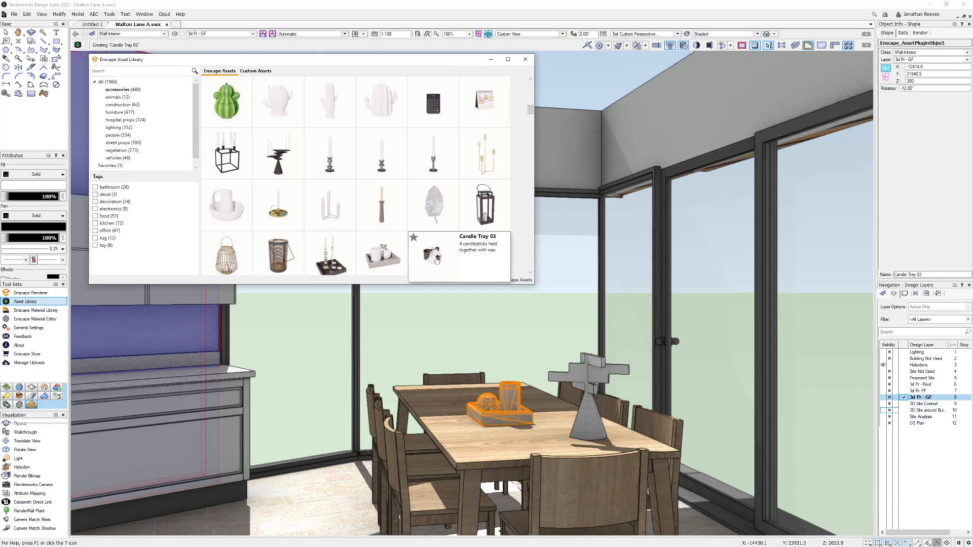
click(437, 261)
click(439, 397)
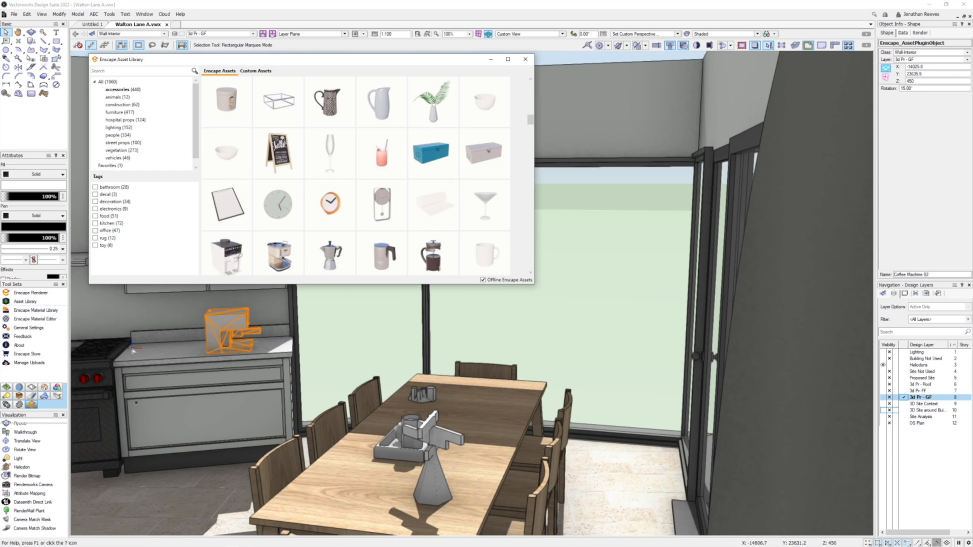
- Close the Enscape Asset Library and restore the Vectorworks window so that it sits beside Enscape
mouse_move(366, 143)
click(525, 60)
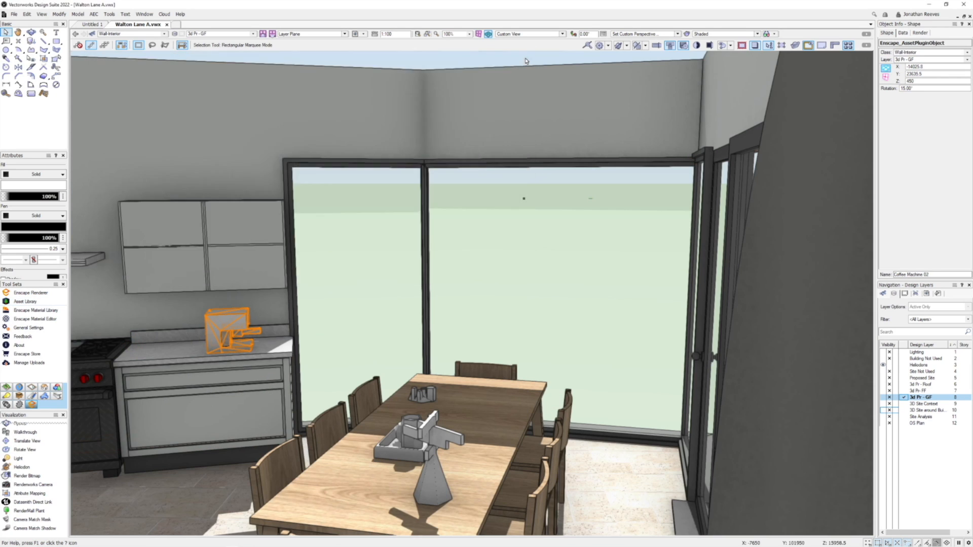
click(947, 4)
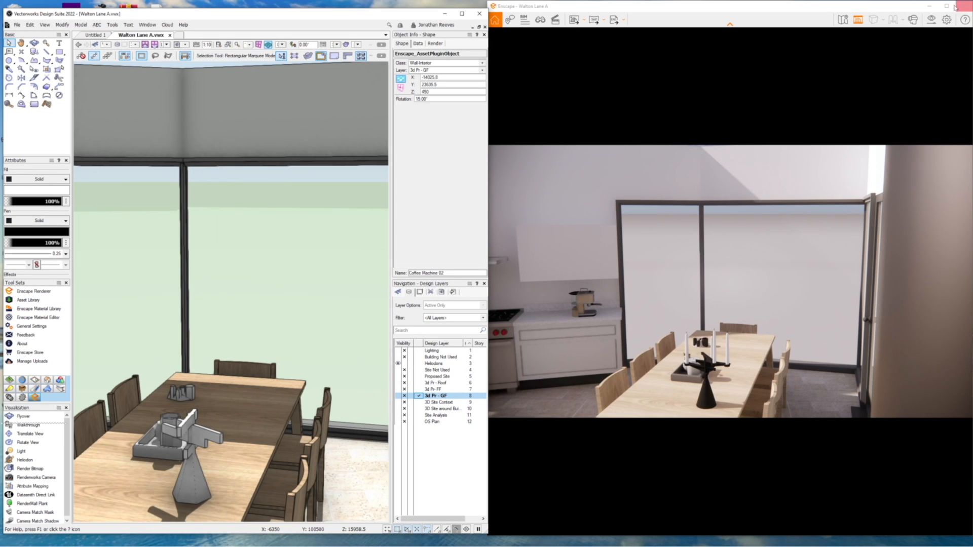
- Examine the placed accessories in a maximised Enscape window, moving from the dining room out to the terrace
click(947, 6)
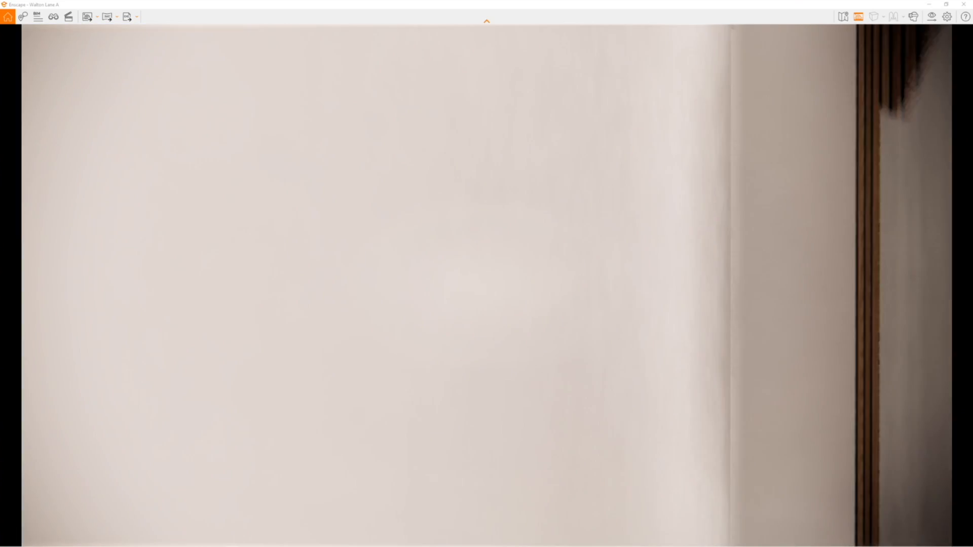
right_drag(476, 365, 573, 427)
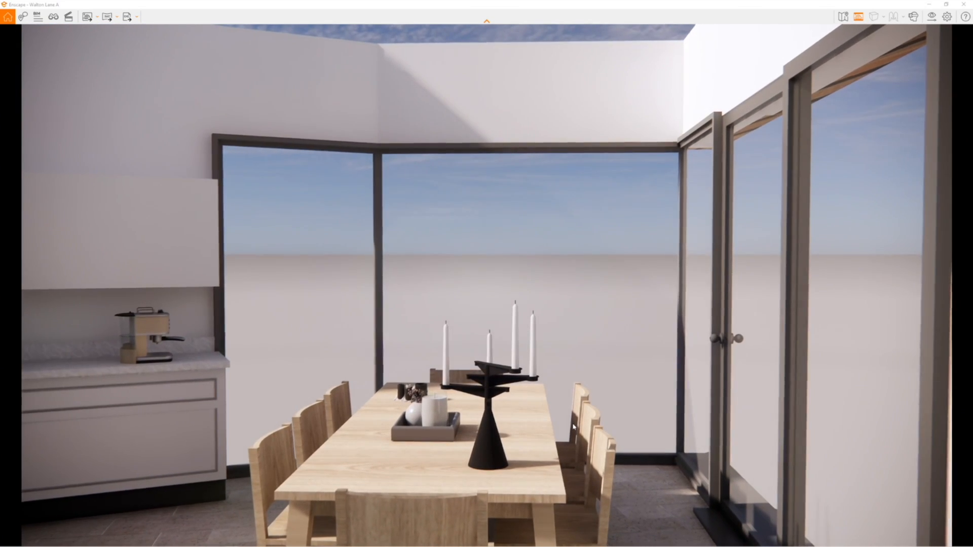
key(a)
key(w)
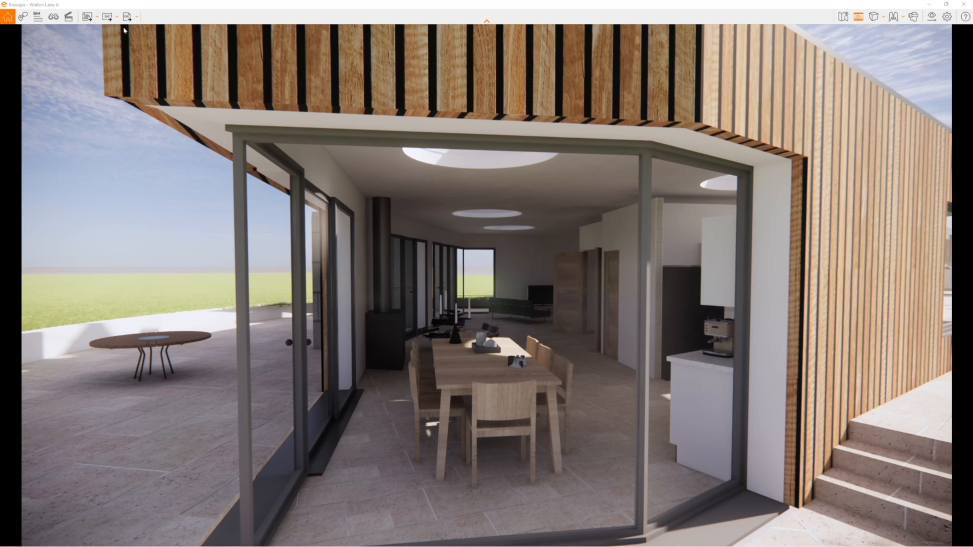
- Create a view in Enscape looking from the terrace into the dining room, keeping the default name and save options
click(54, 17)
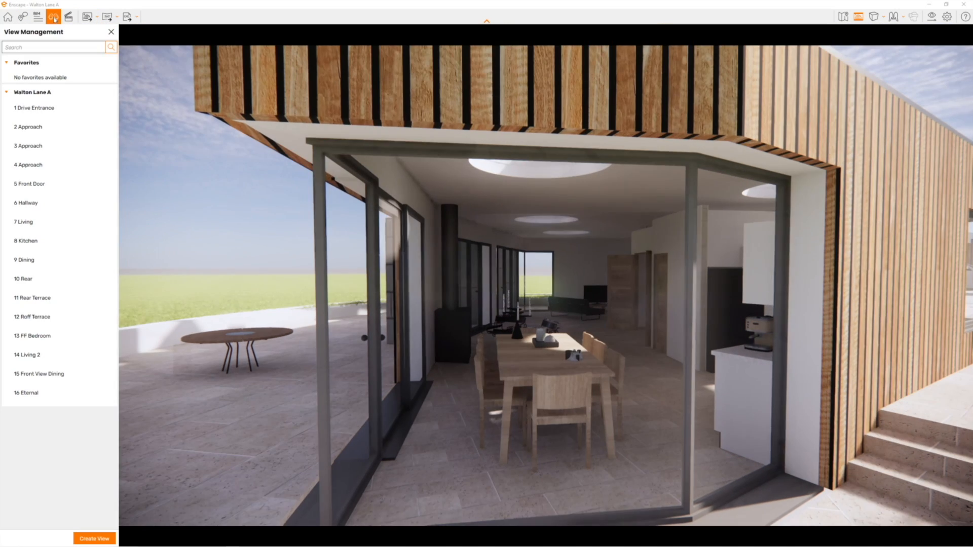
click(95, 538)
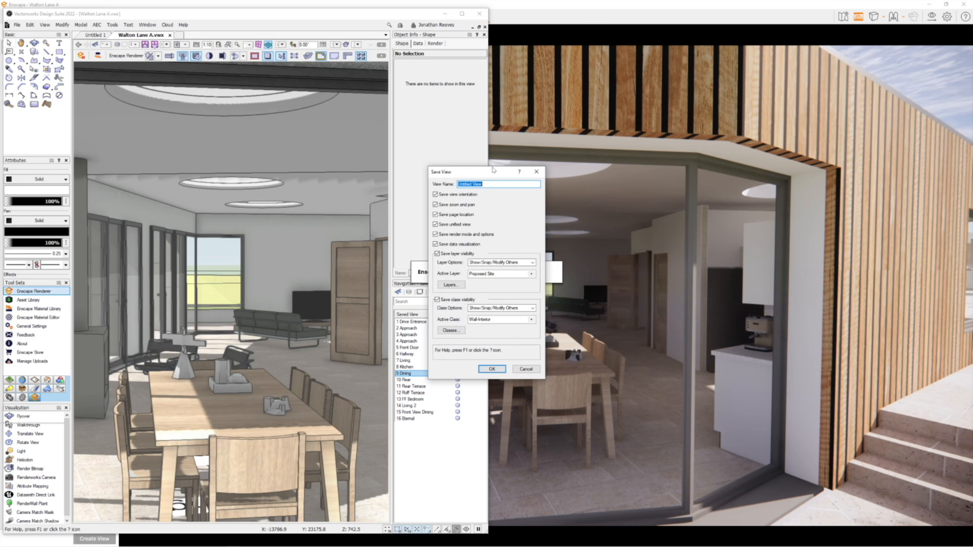
click(497, 371)
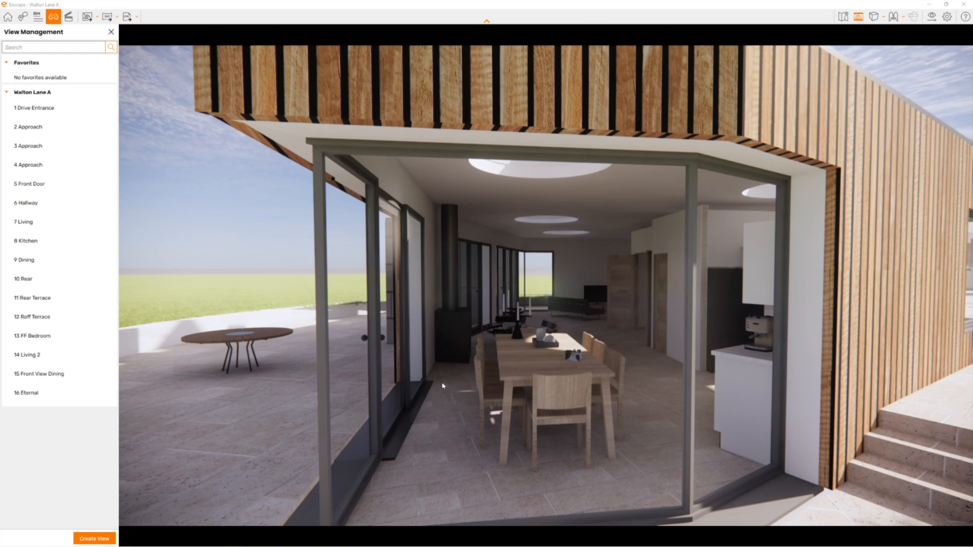
- Turn the Enscape camera towards the terrace and go through the saved views 1 Drive Entrance and 2 Approach
right_drag(443, 381, 297, 379)
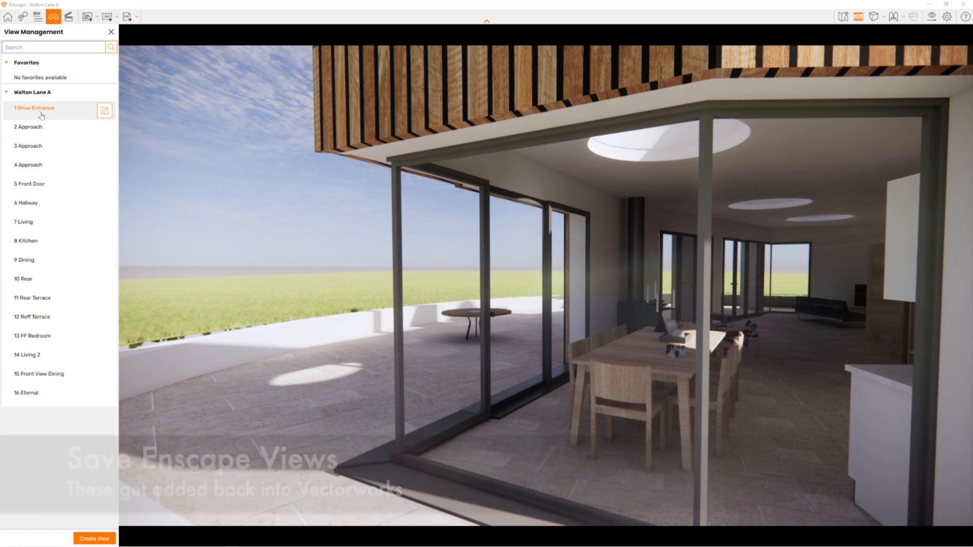
click(42, 109)
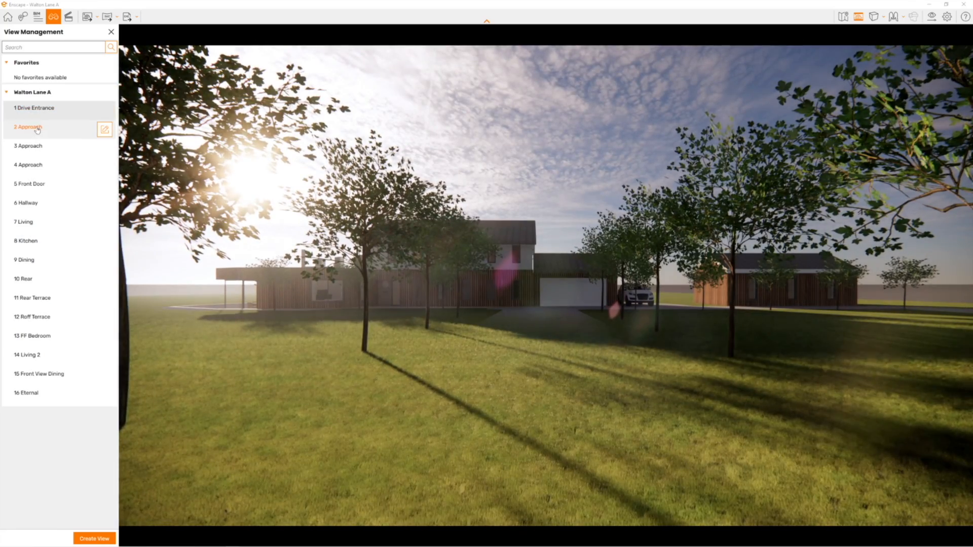
click(38, 127)
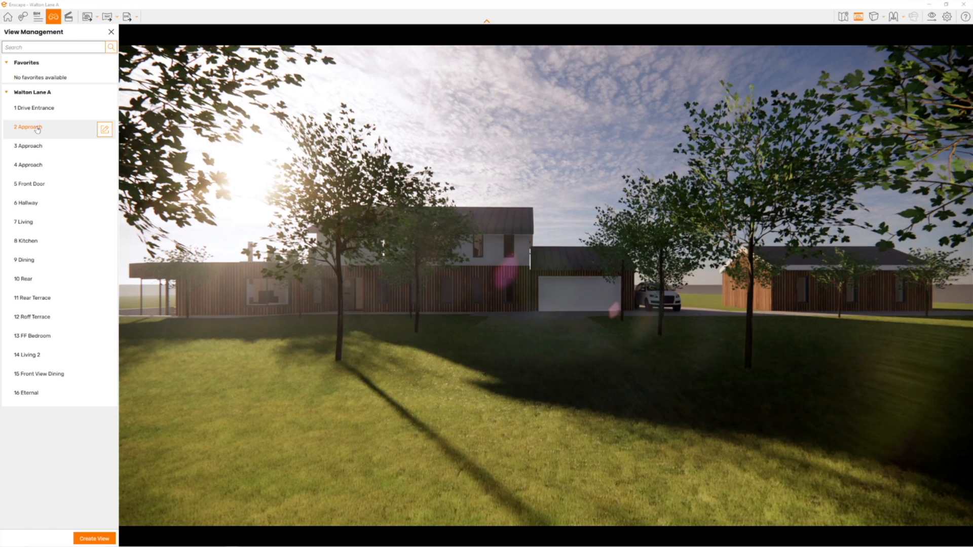
- Recall the saved view 3 Approach, adjust the time of day to about 16:38 and export a screenshot of it
click(33, 150)
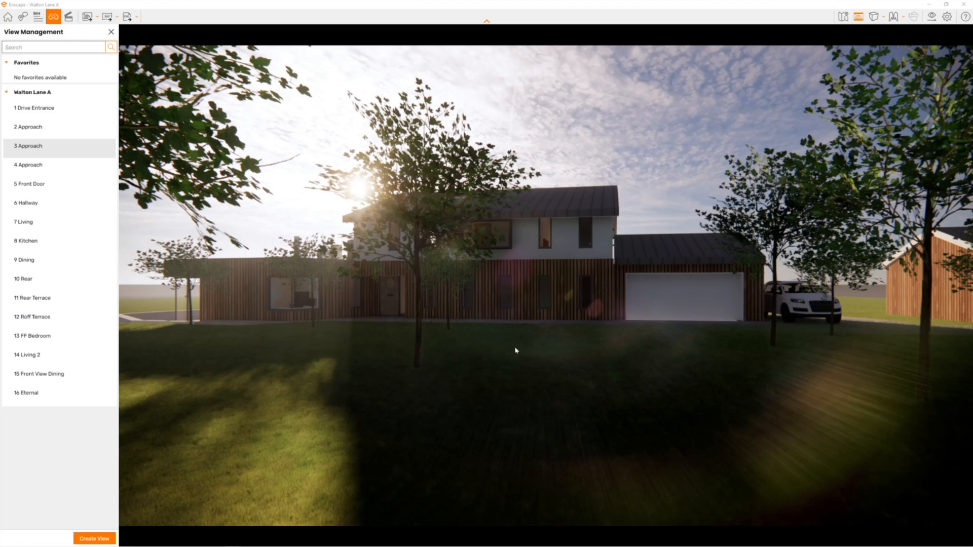
mouse_move(562, 363)
shift+right_down()
mouse_move(483, 371)
mouse_move(568, 374)
shift+right_up()
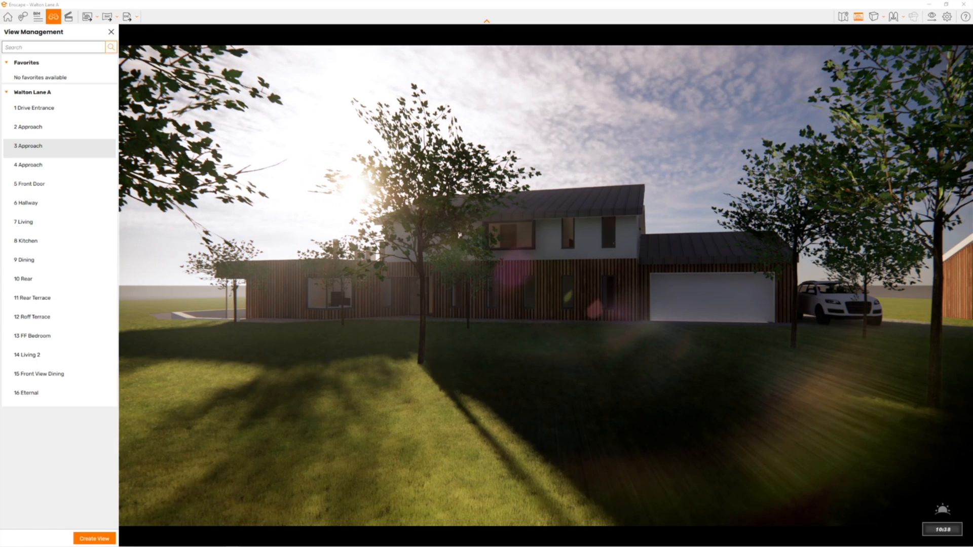
click(88, 16)
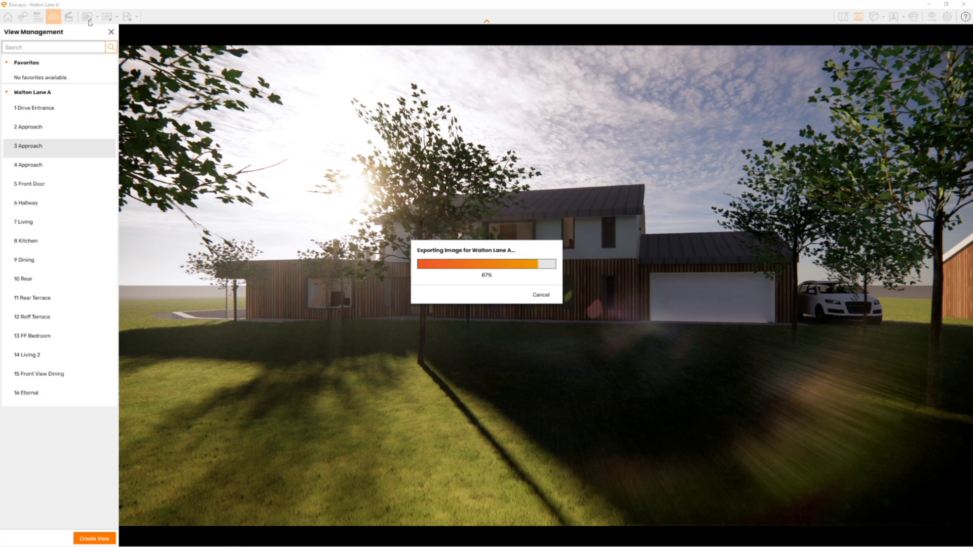
- Shift the time of day to 20:02 so the sun lights the house front, and export another screenshot of the view
shift+right_drag(524, 280, 755, 280)
shift+right_drag(502, 336, 552, 336)
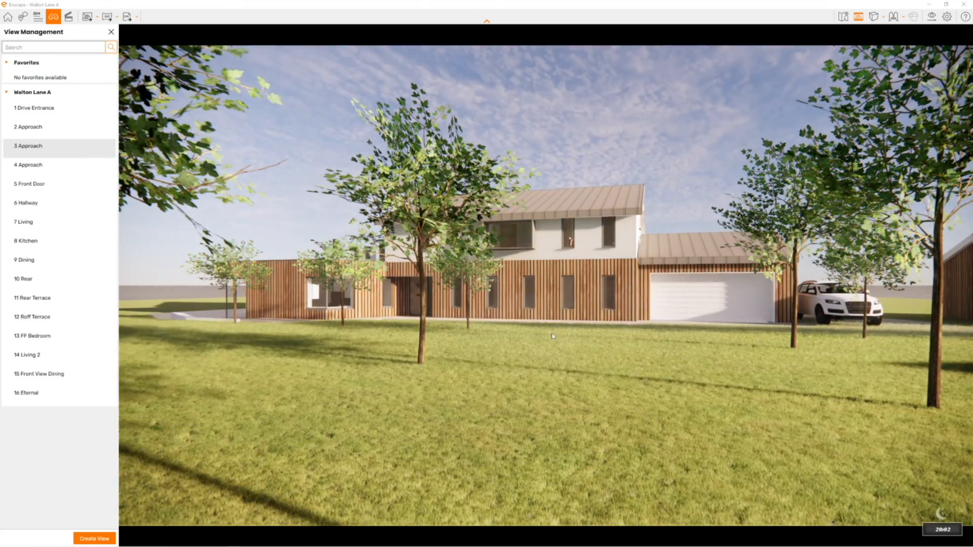
click(88, 19)
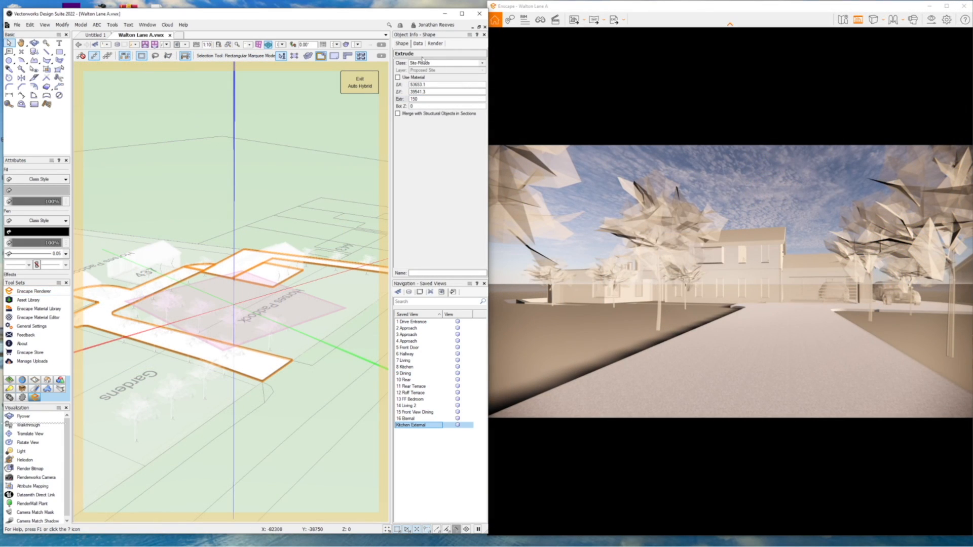
- Exit the Auto Hybrid edit in Vectorworks and turn the camera in Enscape on the drive towards the house
click(365, 87)
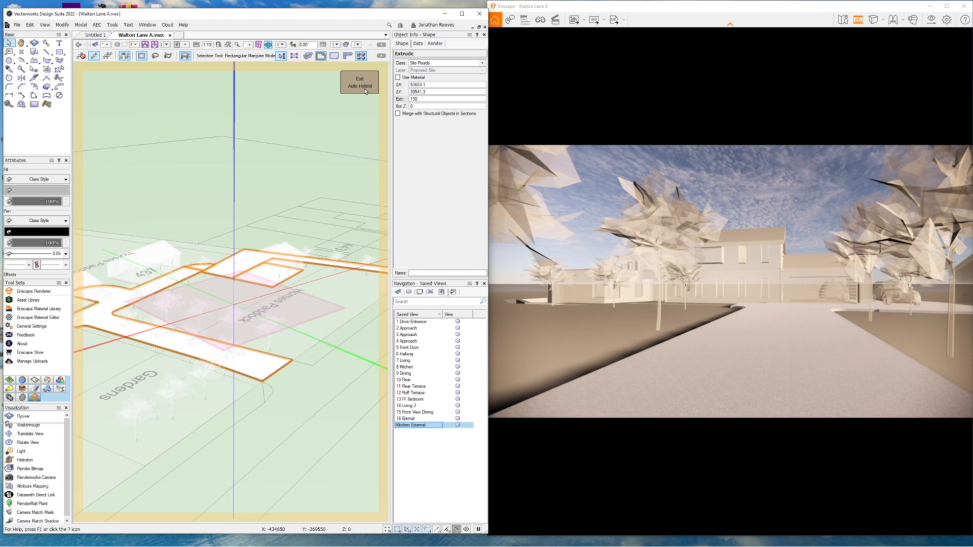
click(365, 88)
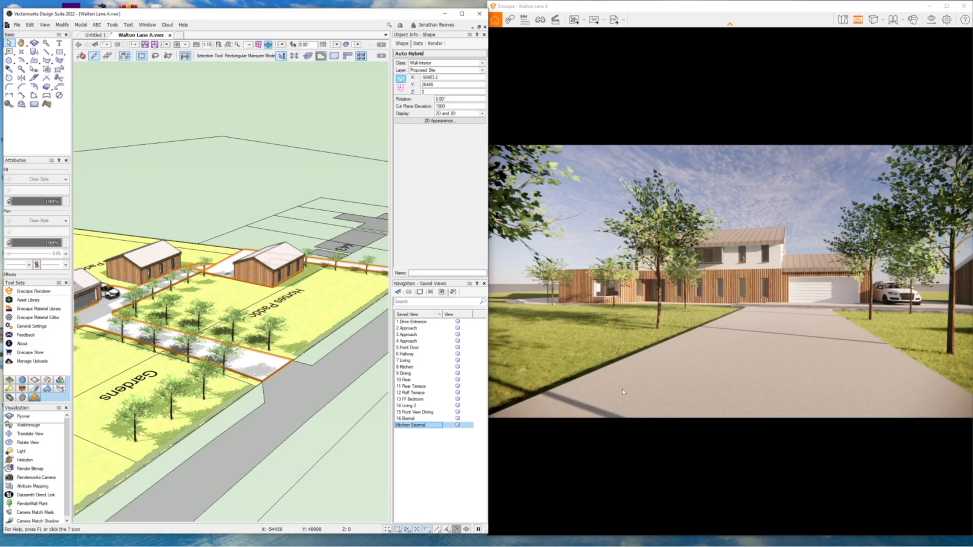
right_drag(725, 380, 786, 381)
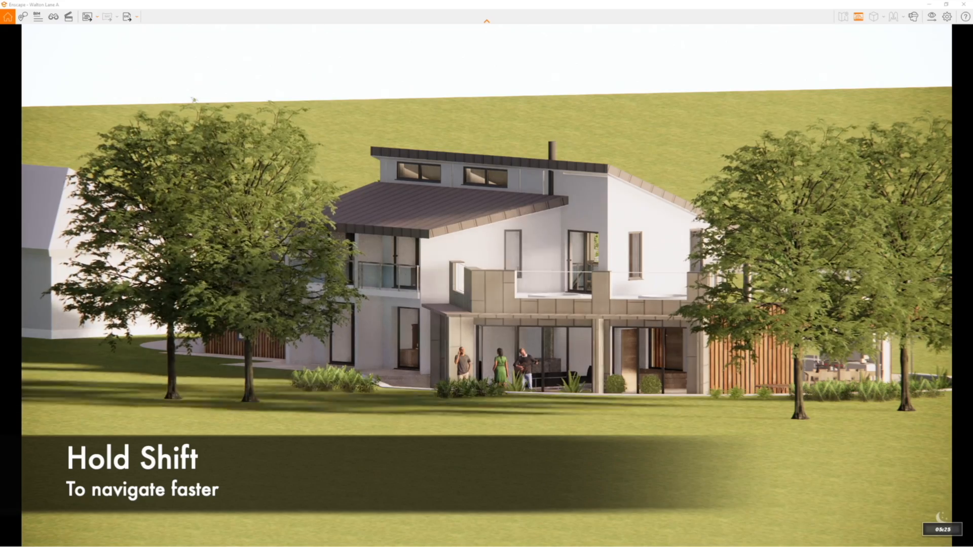
- Adjust the sun and lower the orthographic camera at the house's rear, and set the outlines to 40% in the visual settings
key(u)
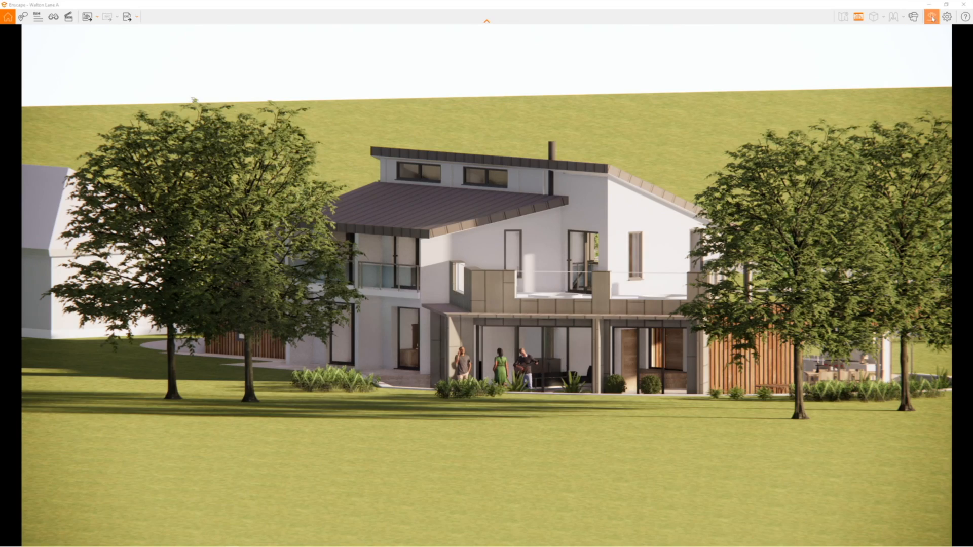
right_drag(862, 131, 856, 71)
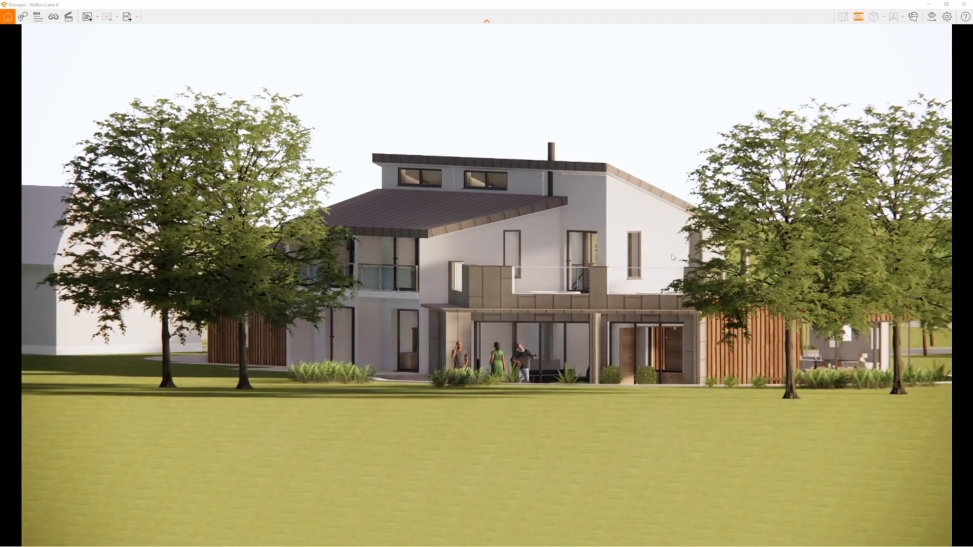
click(933, 17)
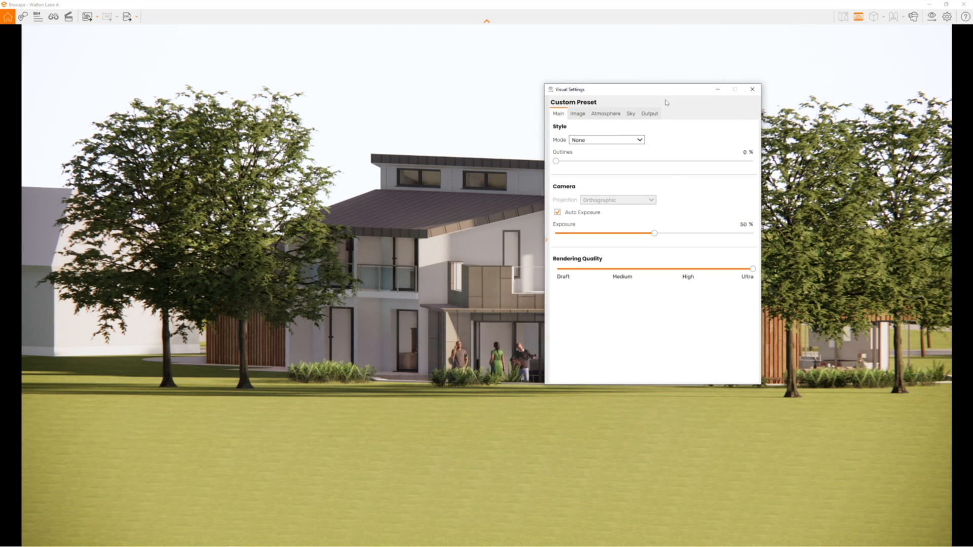
drag(668, 91, 816, 59)
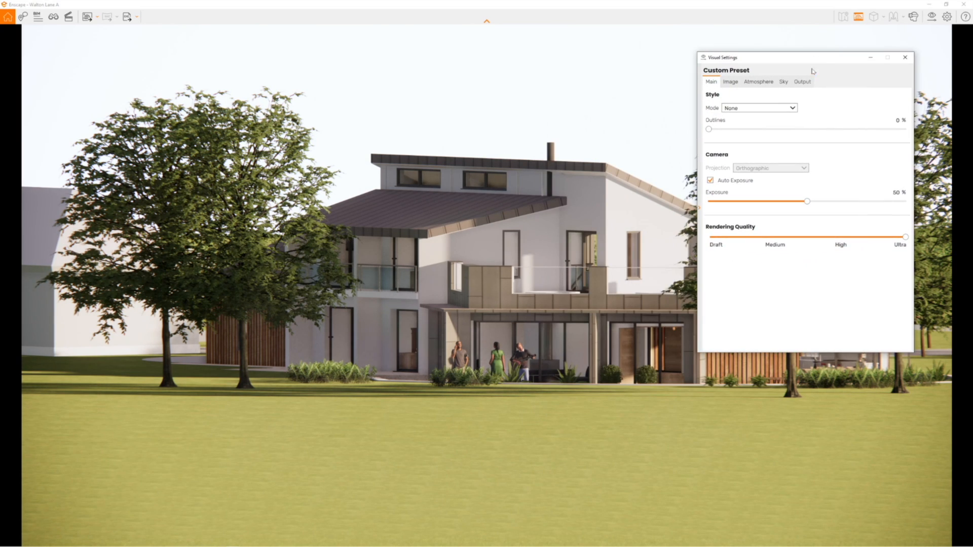
mouse_move(732, 111)
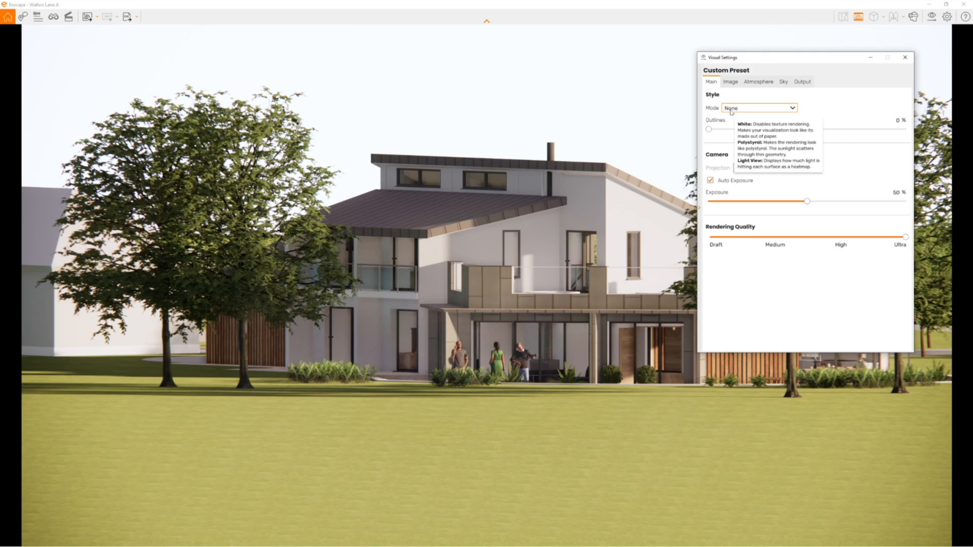
drag(709, 130, 752, 130)
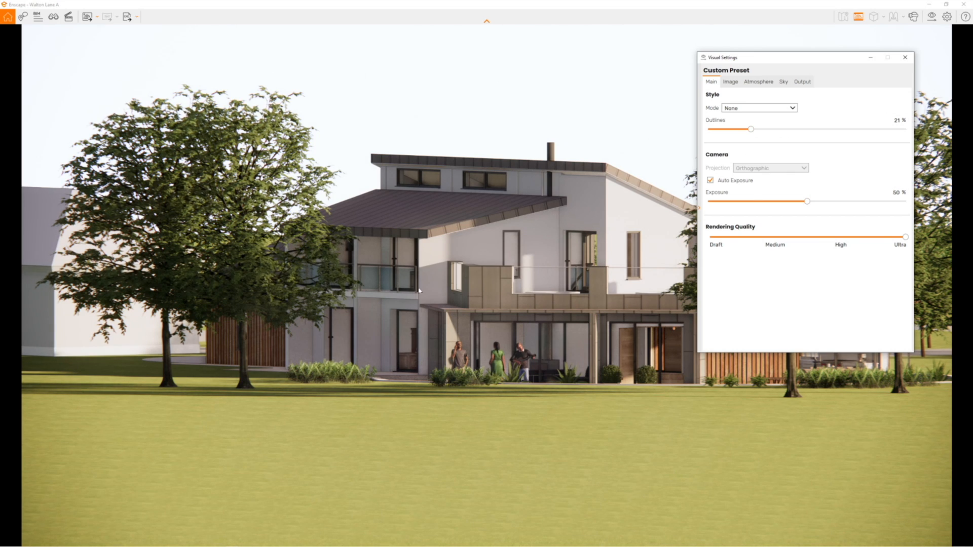
drag(752, 131, 787, 130)
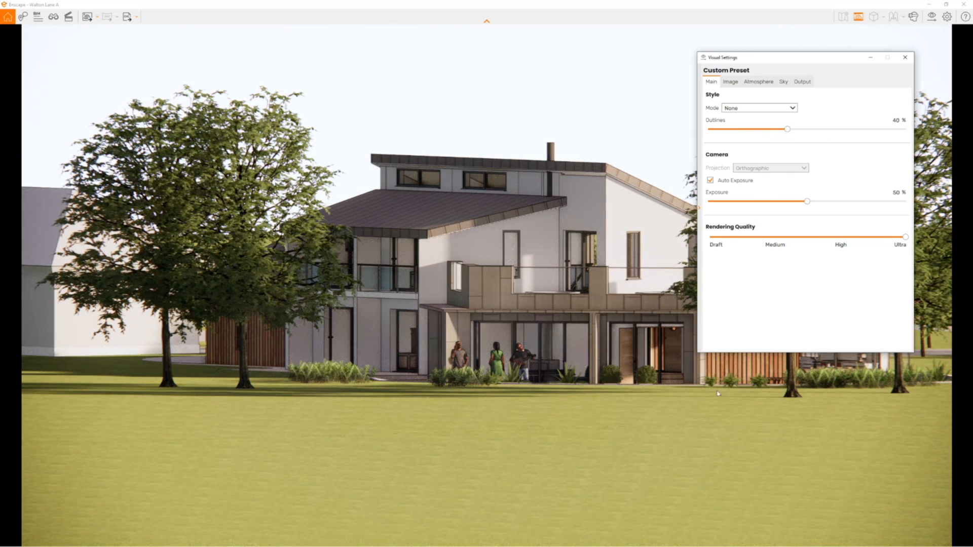
click(872, 58)
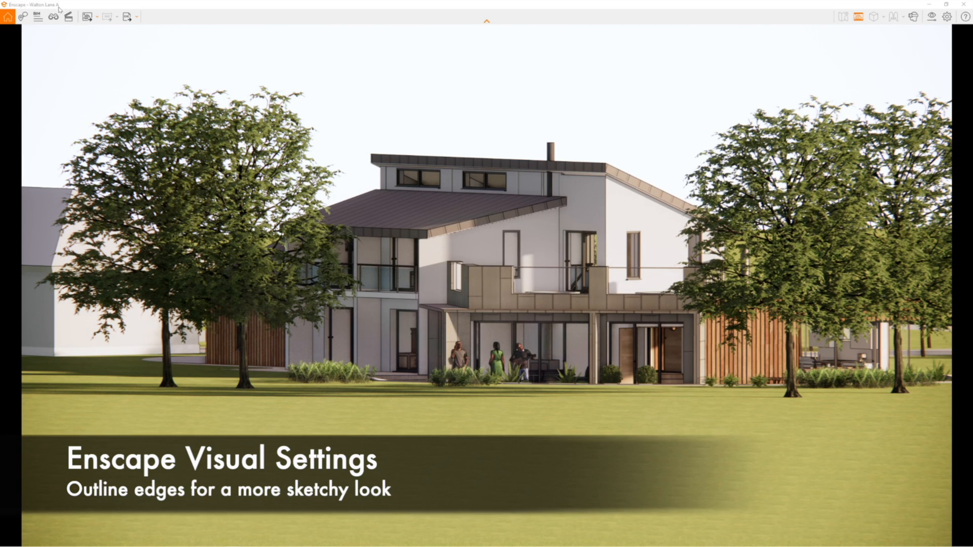
- Export a screenshot of the outlined rear view and orbit to a closer view looking down on the house
click(87, 19)
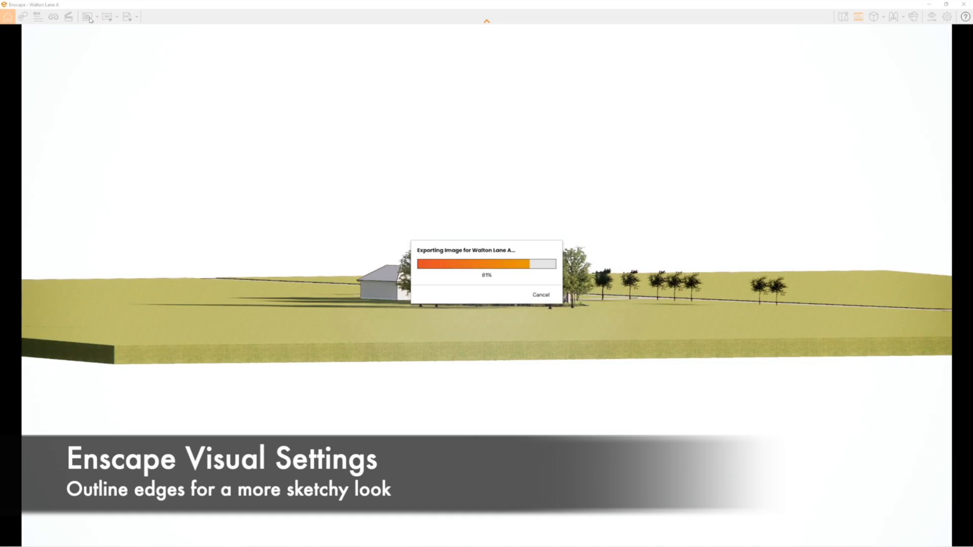
key(w)
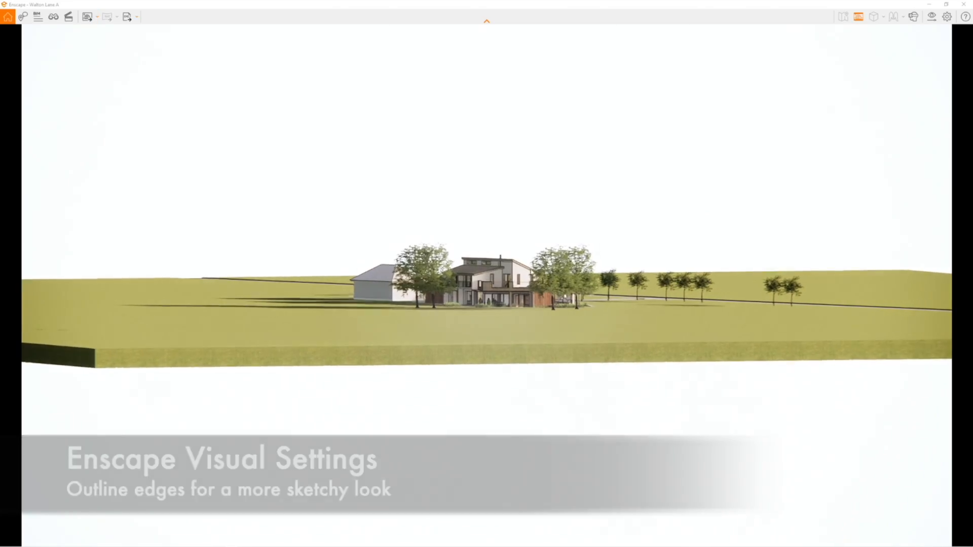
key(shift+w)
key(shift+w)
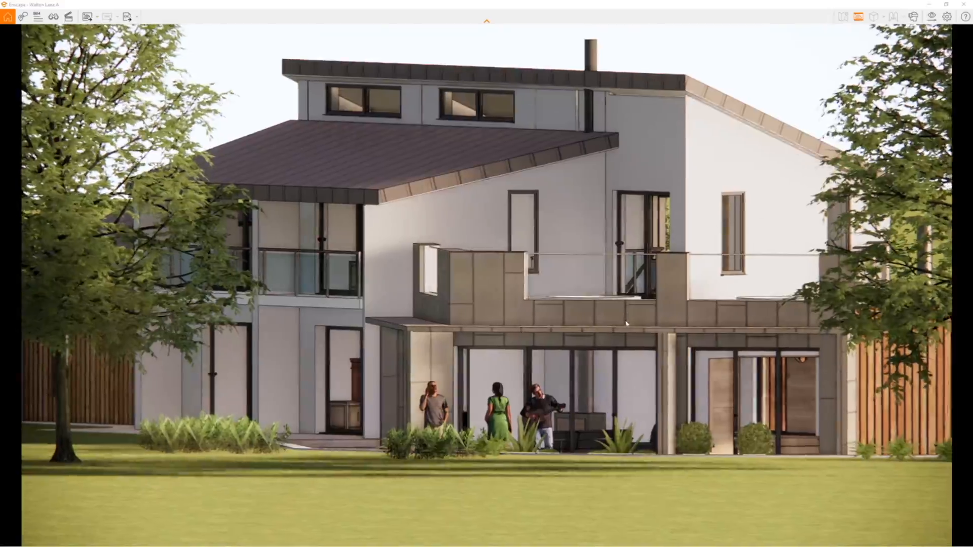
right_drag(627, 323, 365, 355)
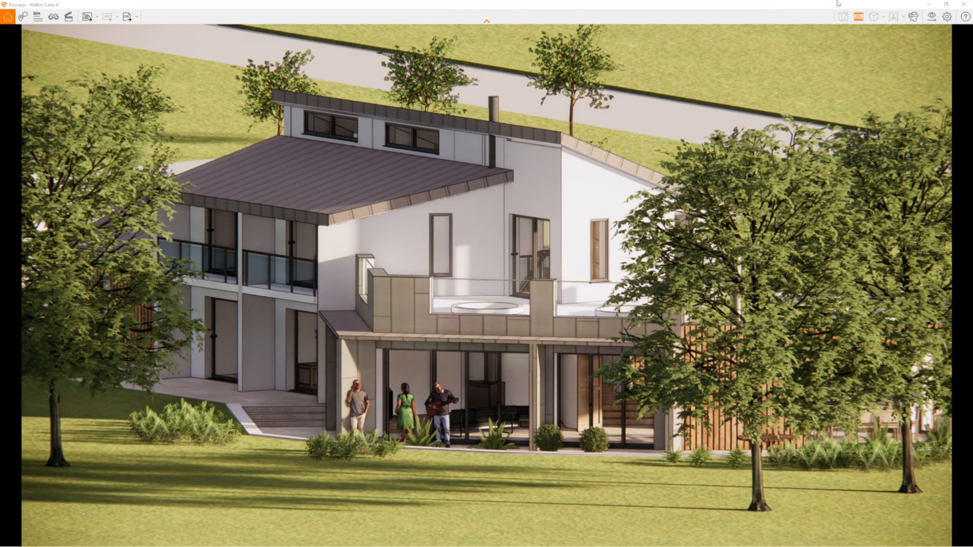
- Set the rendering style mode to White with outlines at 0% and close the visual settings
click(934, 18)
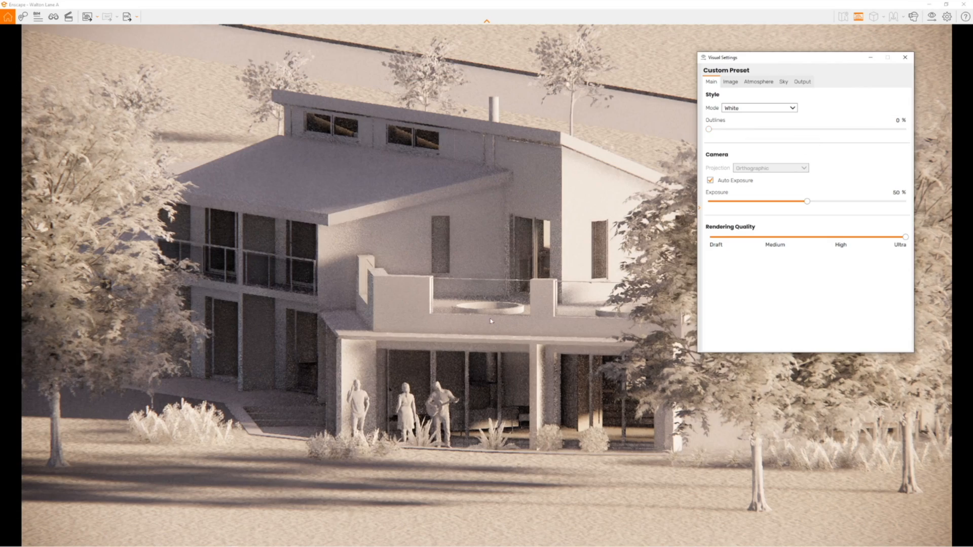
scroll(500, 333, down, 3)
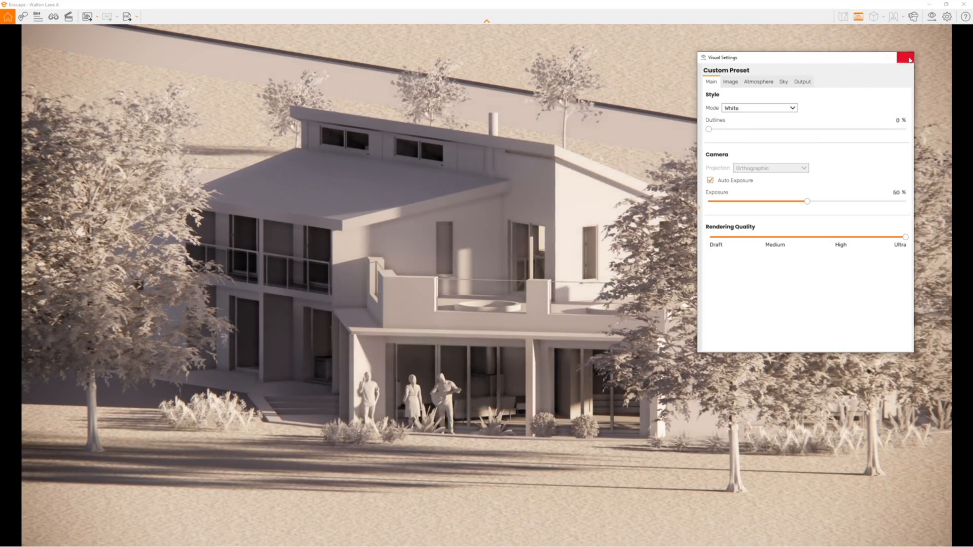
click(910, 59)
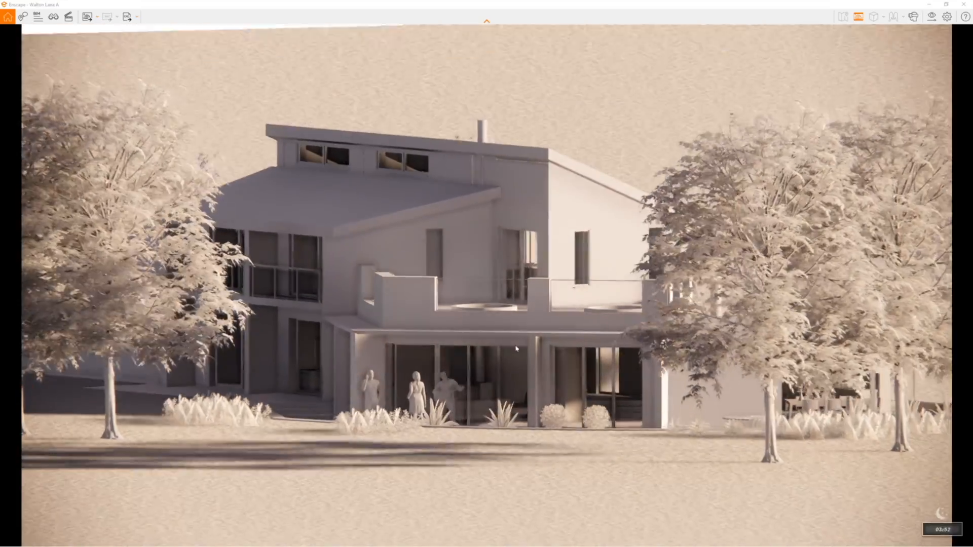
- Orbit to a raised corner view of the white house, adjust the time of day and export a screenshot
right_drag(516, 348, 629, 421)
shift+right_drag(386, 347, 483, 347)
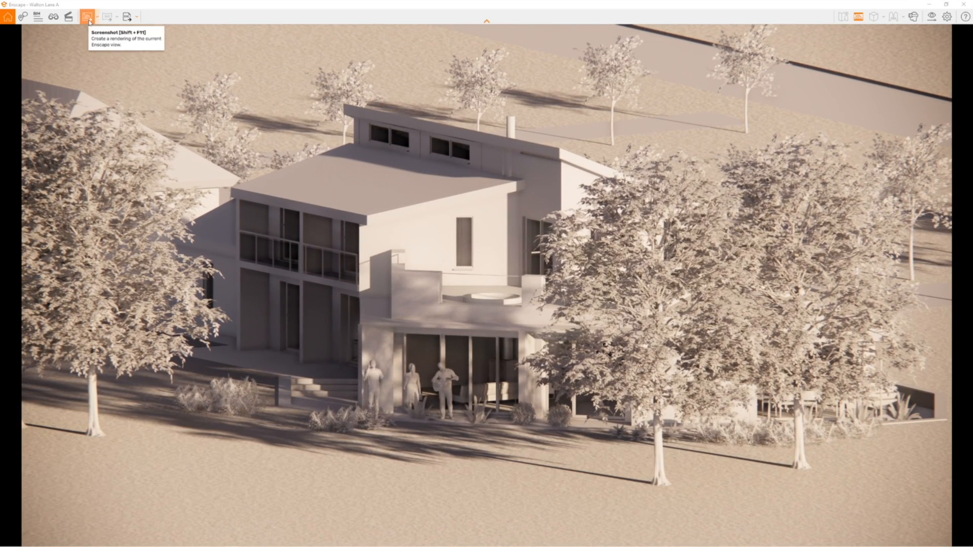
click(87, 18)
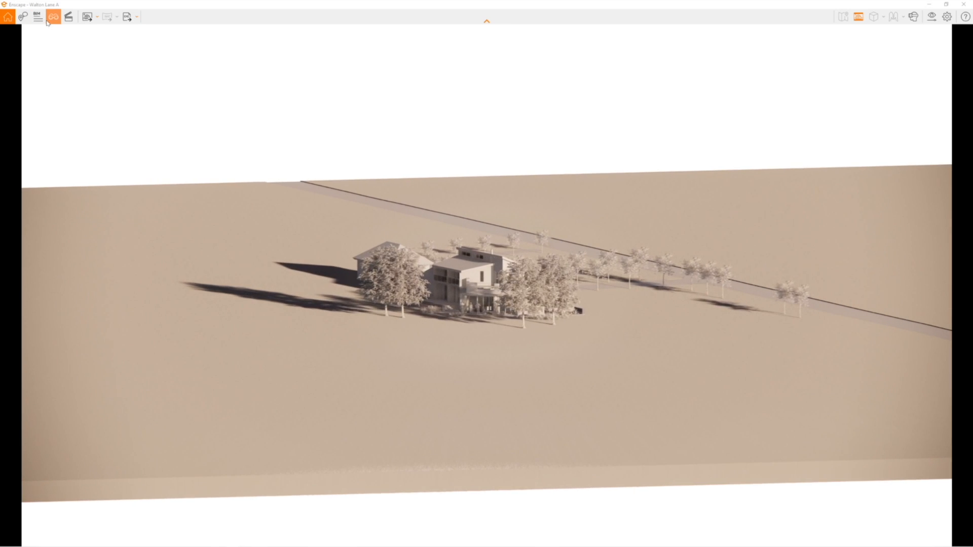
- Recall the saved view 4 Approach, adjust the time of day and turn the camera along the front of the house
click(54, 20)
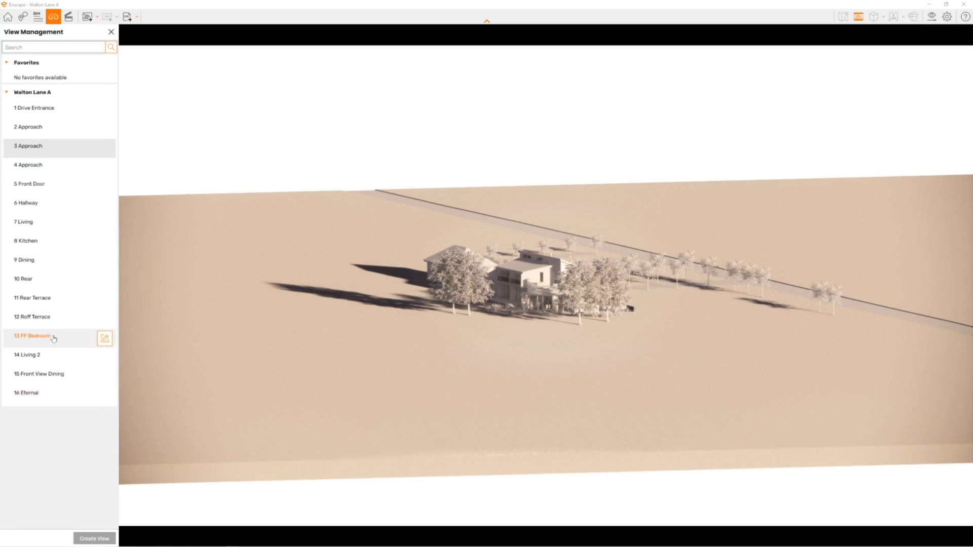
click(38, 165)
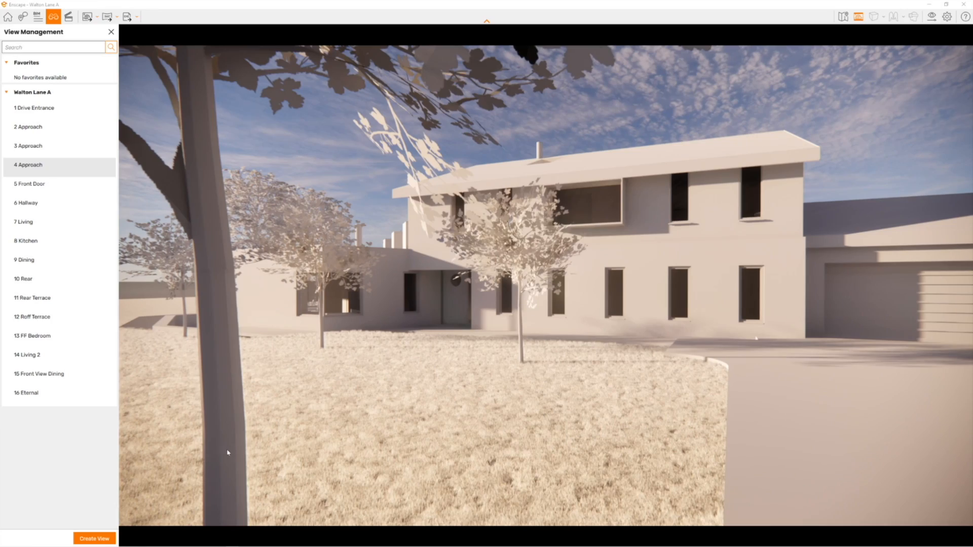
shift+right_drag(499, 390, 474, 414)
right_drag(680, 312, 687, 291)
- Set the outlines to 45% for the White style in the visual settings
click(931, 16)
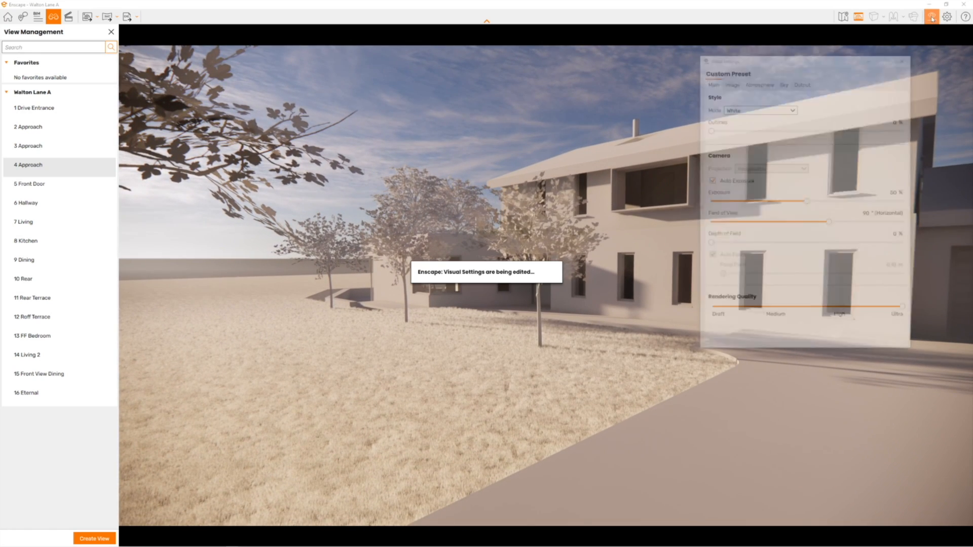
click(730, 129)
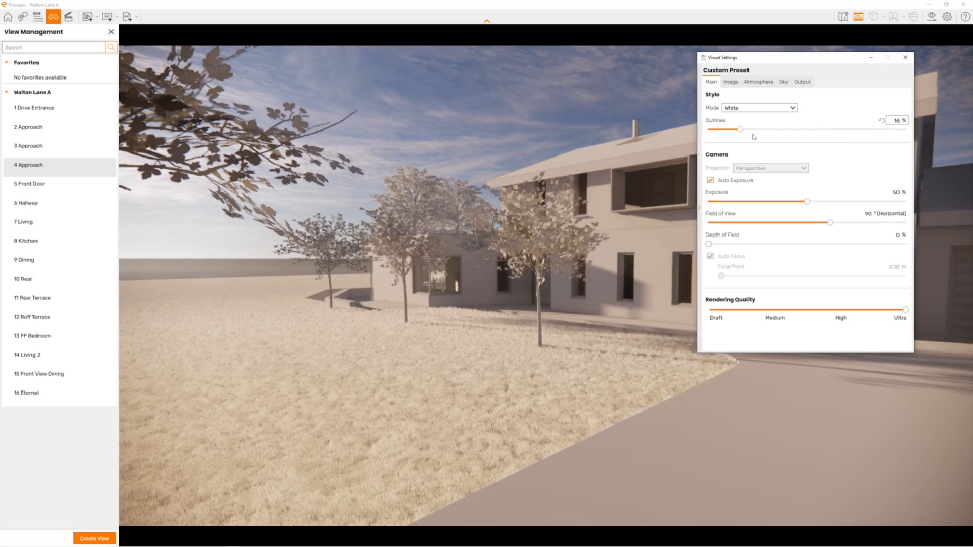
drag(742, 132, 812, 131)
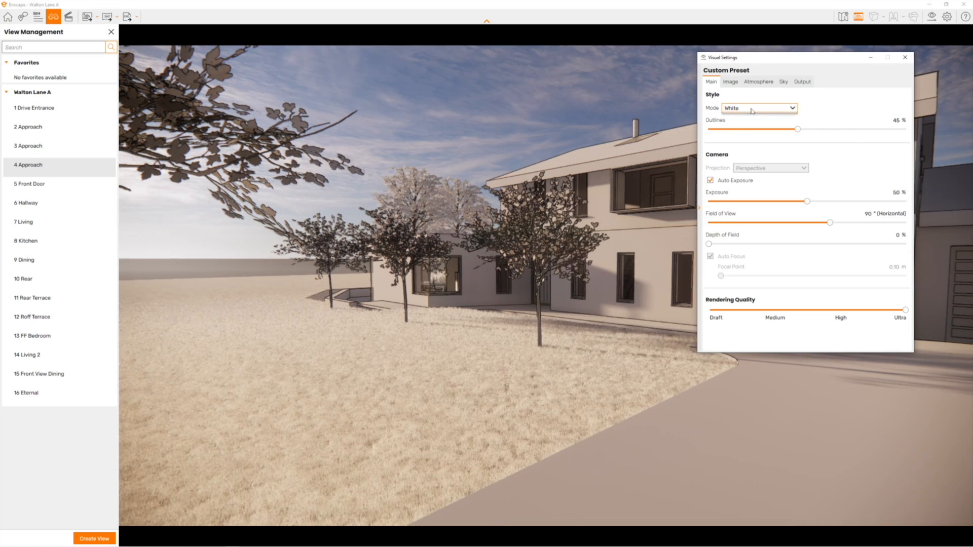
- Change the style mode to Polystyrol with outlines at 44% and transmission at 78%
click(743, 135)
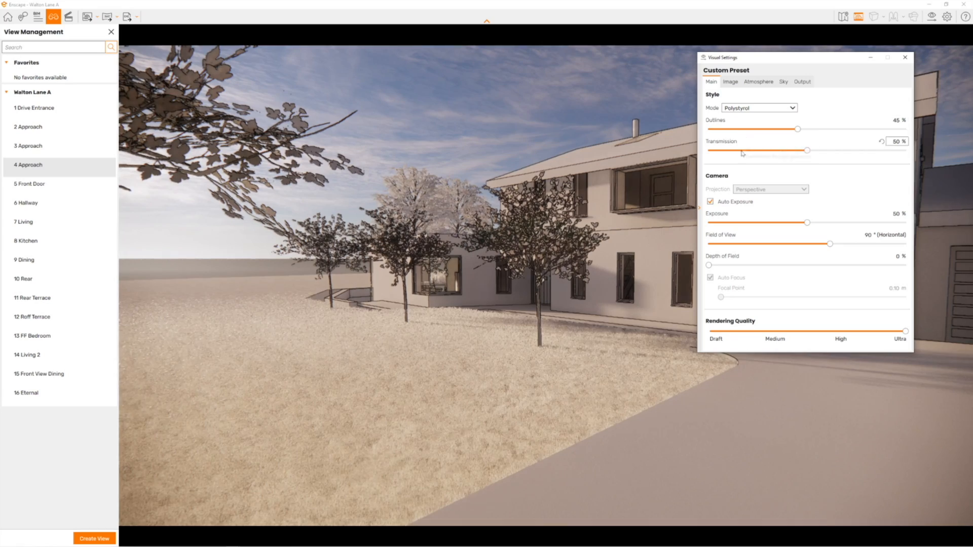
click(751, 129)
drag(801, 152, 847, 152)
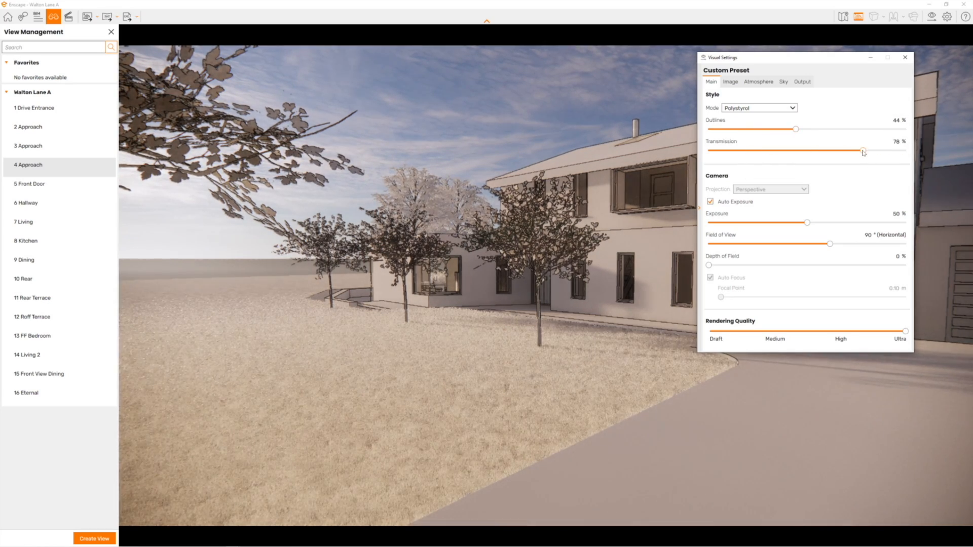
- Examine the outlined Polystyrol model from around the house front and from a distance, closing the visual settings
right_drag(364, 244, 402, 278)
scroll(402, 278, down, 5)
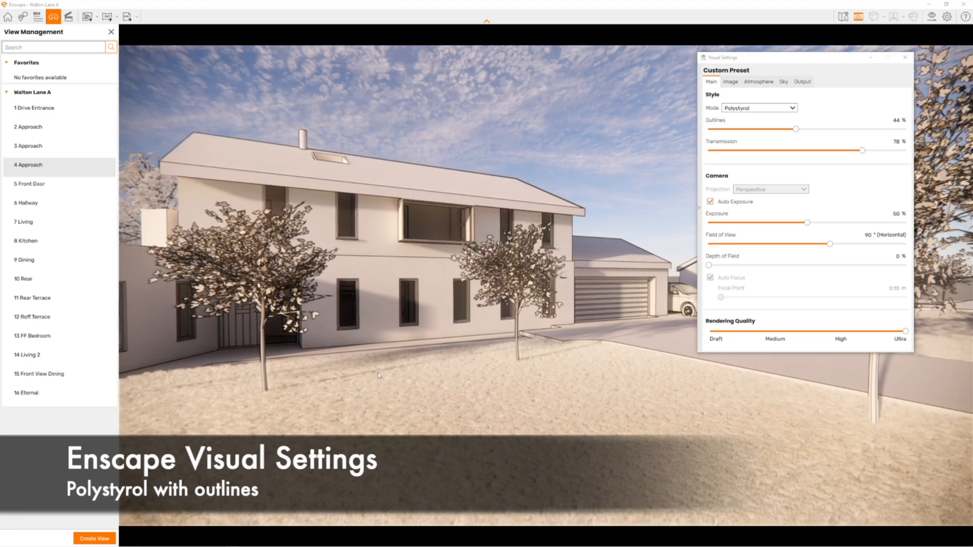
scroll(402, 278, down, 2)
key(a)
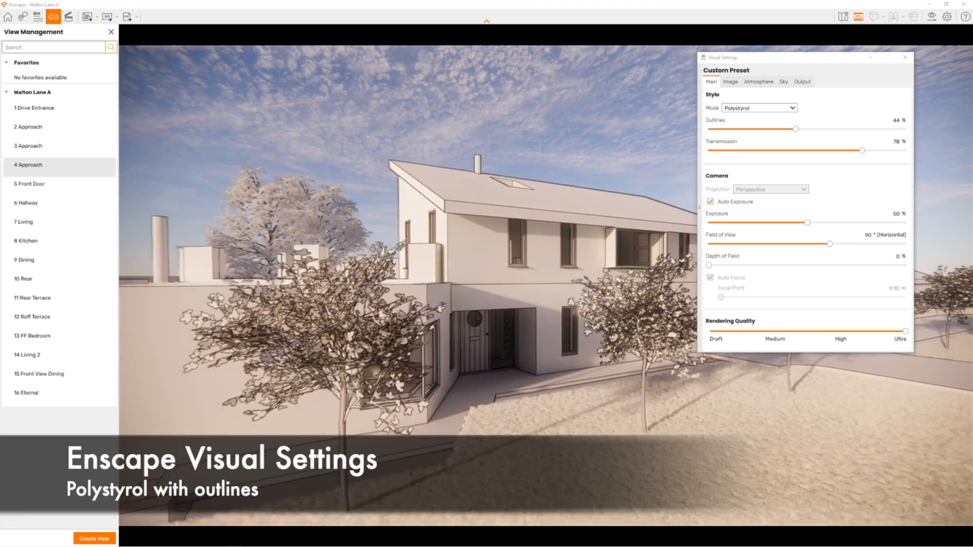
click(905, 57)
key(a)
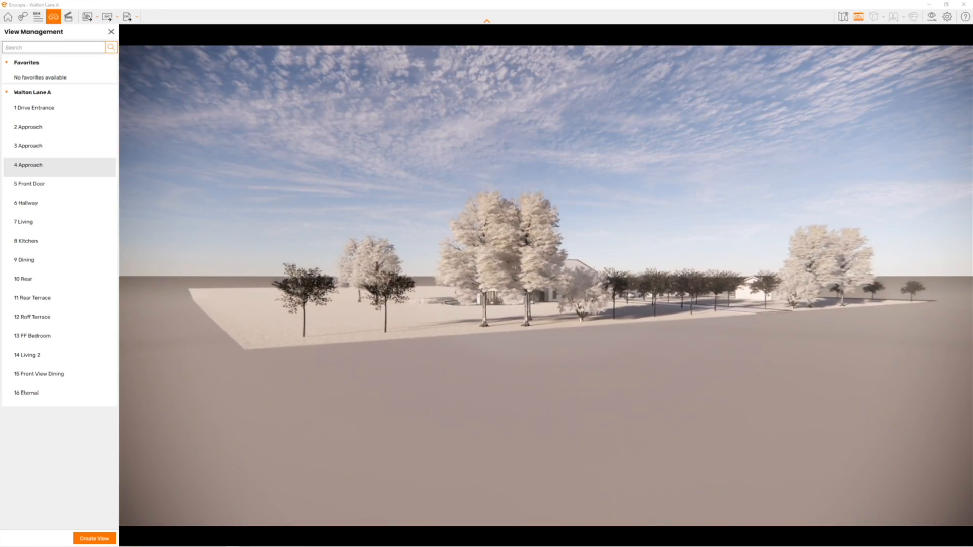
- Examine the outlined Polystyrol model from a raised aerial viewpoint, flying over the trees toward the house and its curved terrace
middle_drag(482, 319, 481, 326)
scroll(499, 300, up, 5)
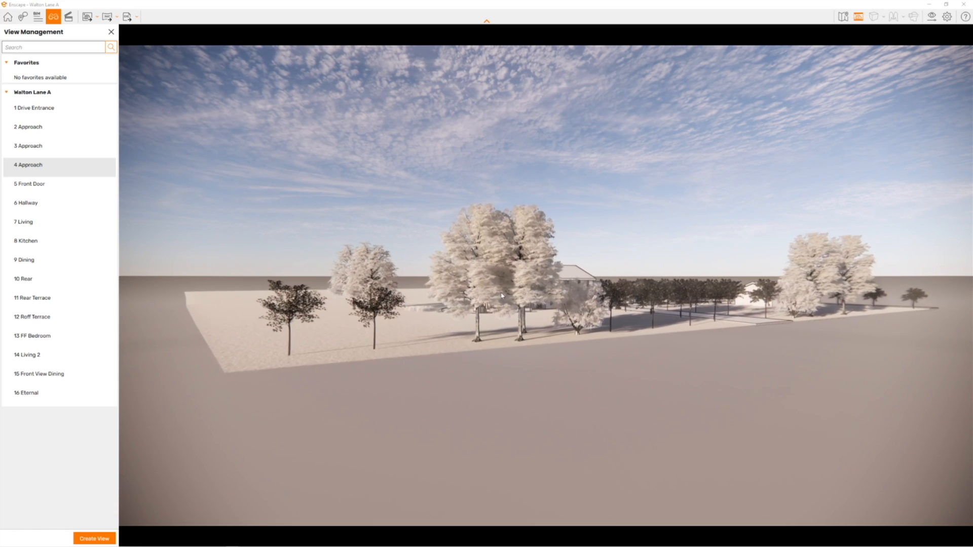
middle_drag(499, 300, 490, 355)
key(e)
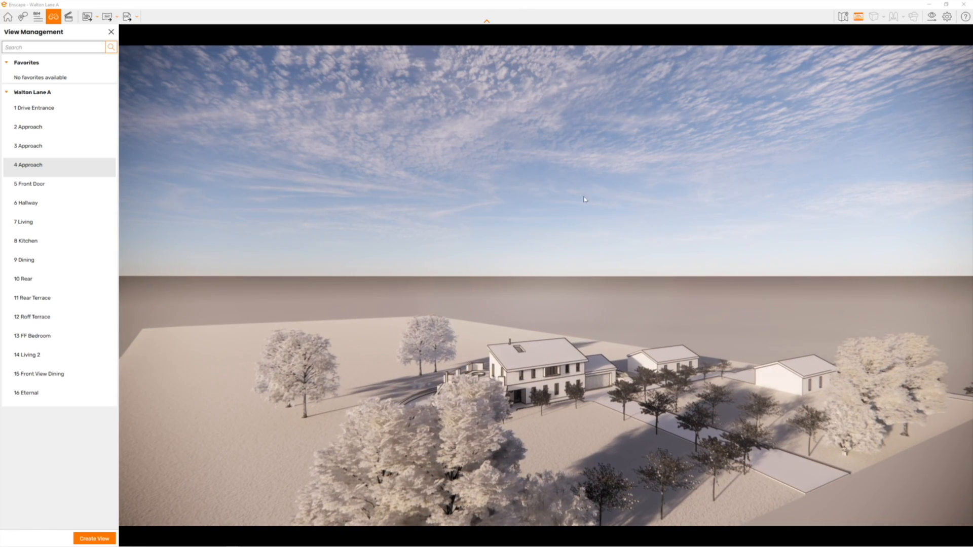
mouse_move(570, 133)
mouse_down()
mouse_move(590, 220)
mouse_move(575, 135)
mouse_up()
key(w)
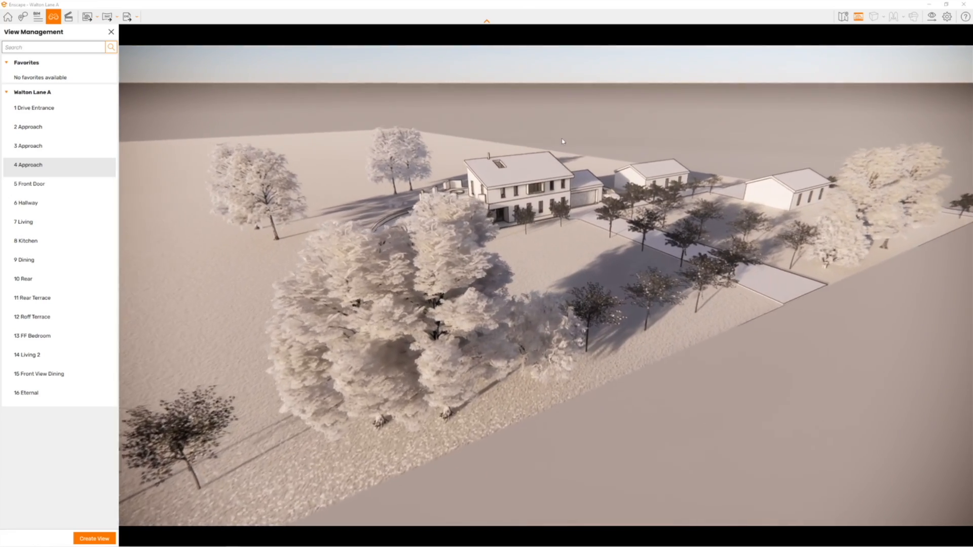
key(w)
drag(565, 141, 569, 179)
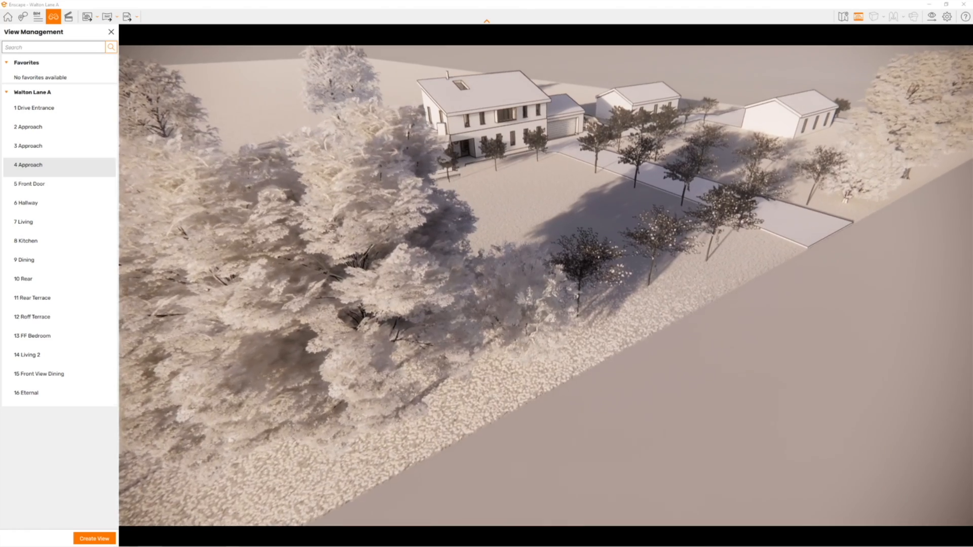
key(e)
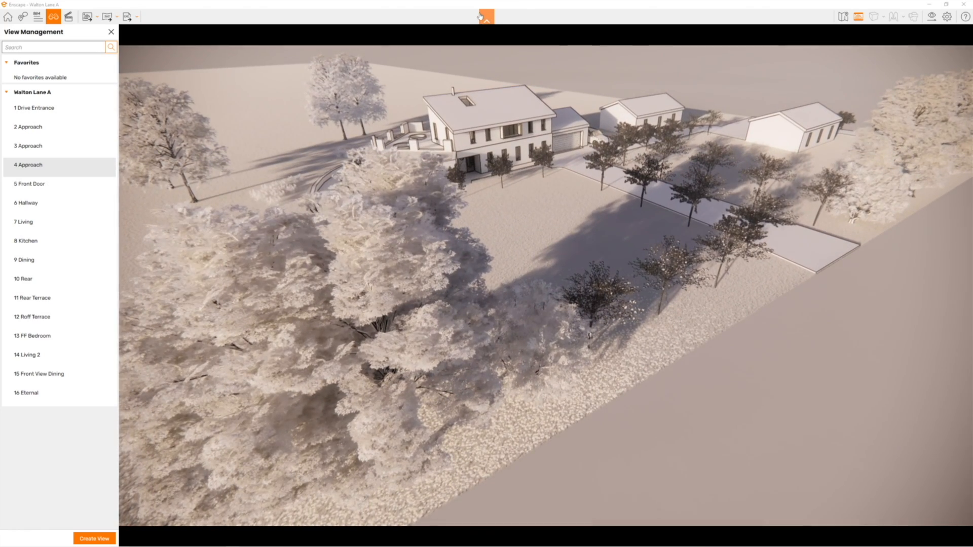
key(w)
key(w)
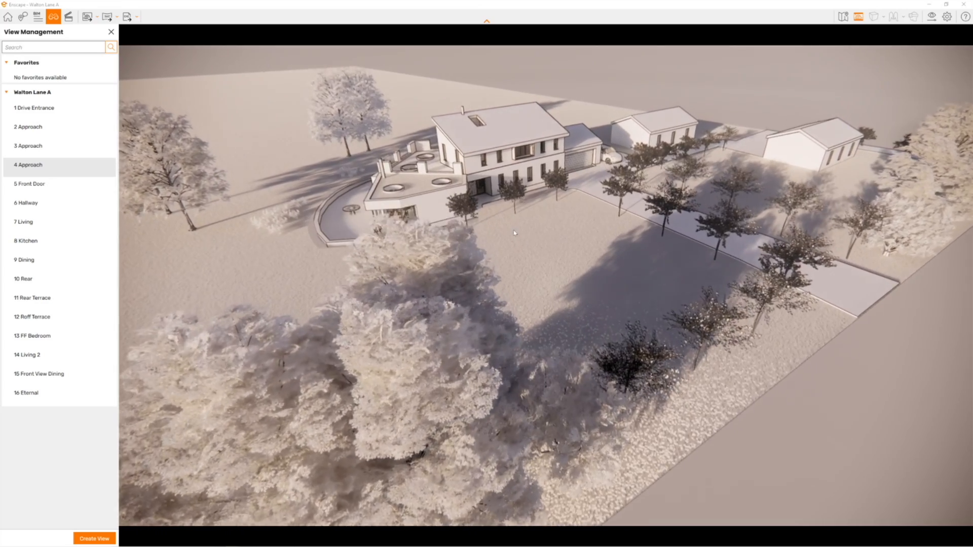
key(e)
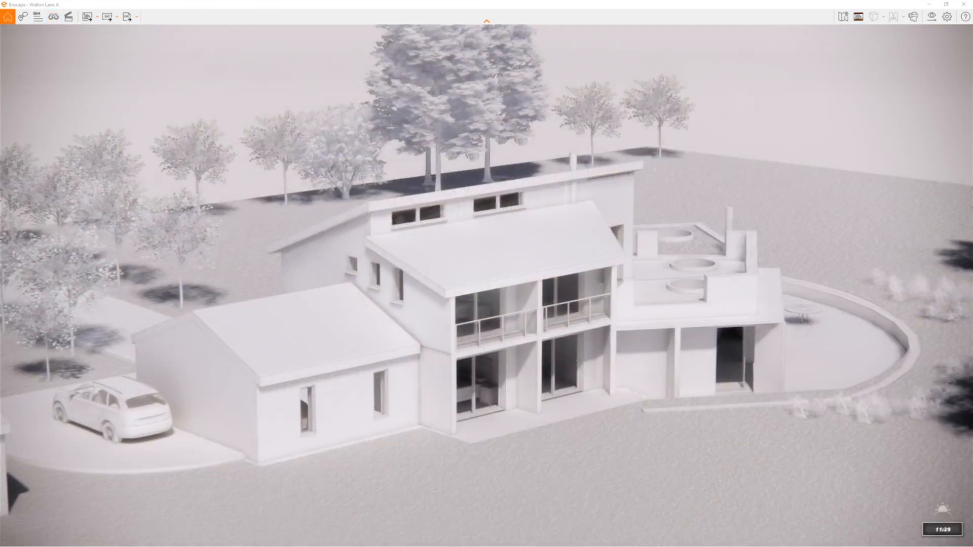
- Set the time of day to morning, about 08:35, and reframe the rear of the white house model for a screenshot
key(i)
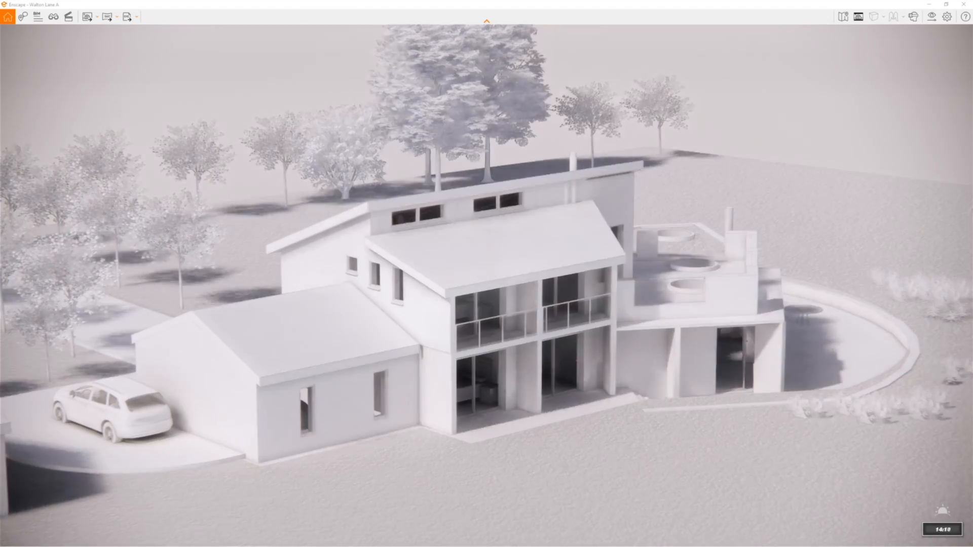
key(u)
key(u)
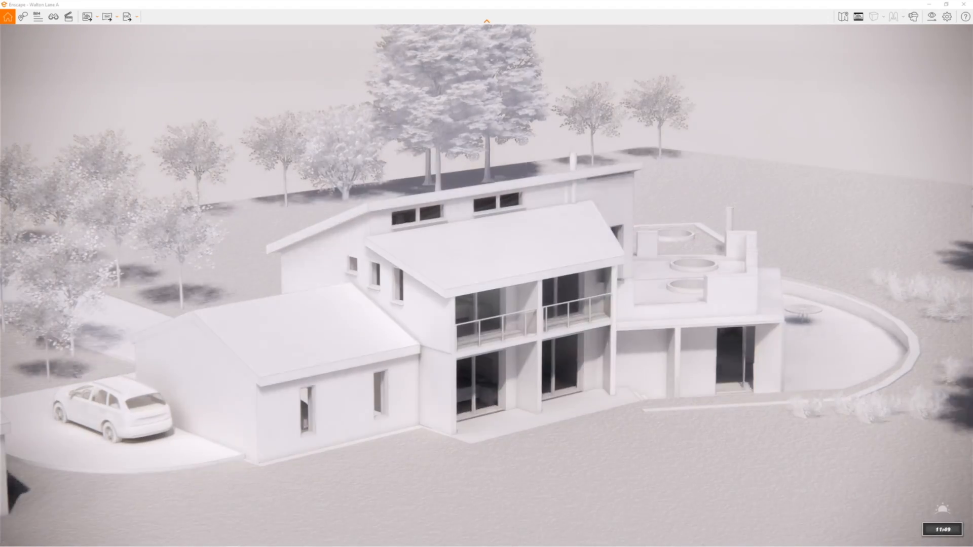
key(u)
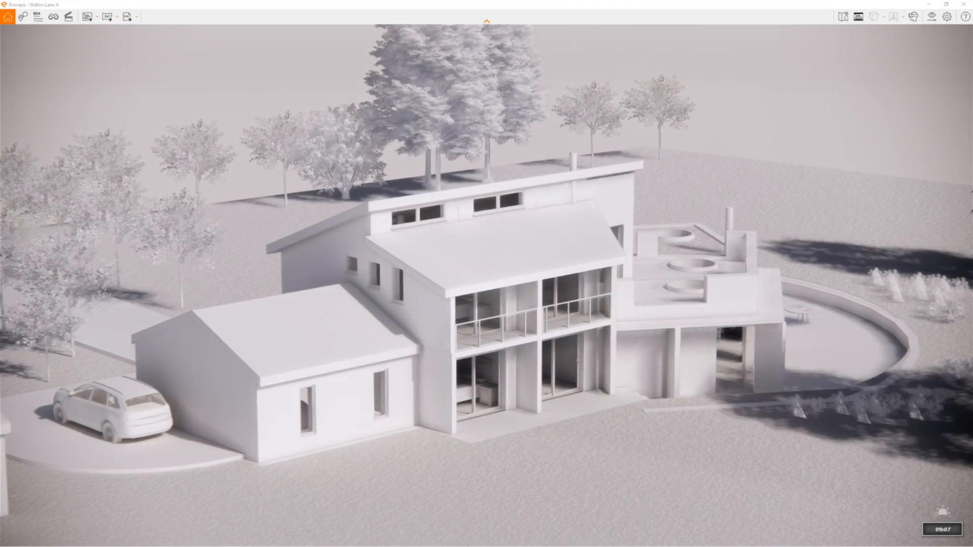
right_drag(669, 431, 436, 401)
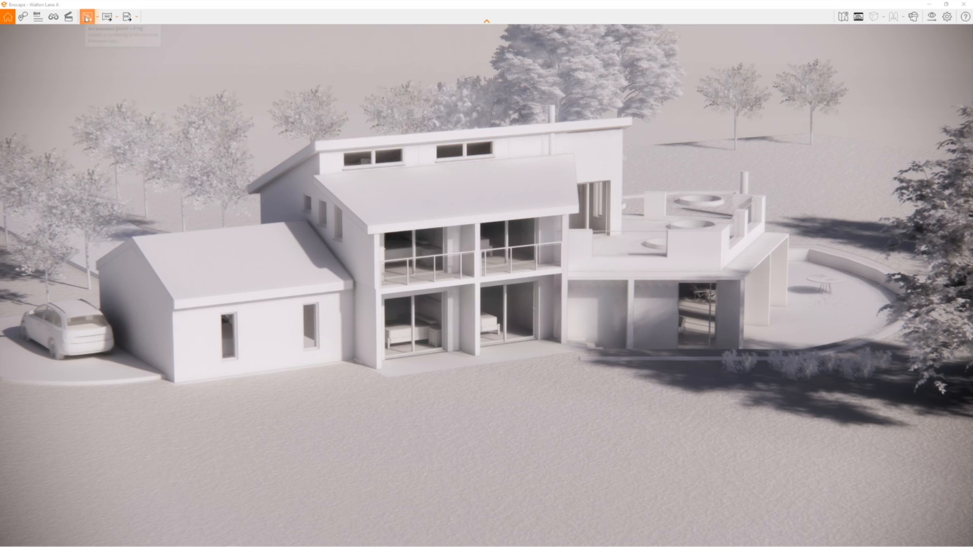
click(87, 18)
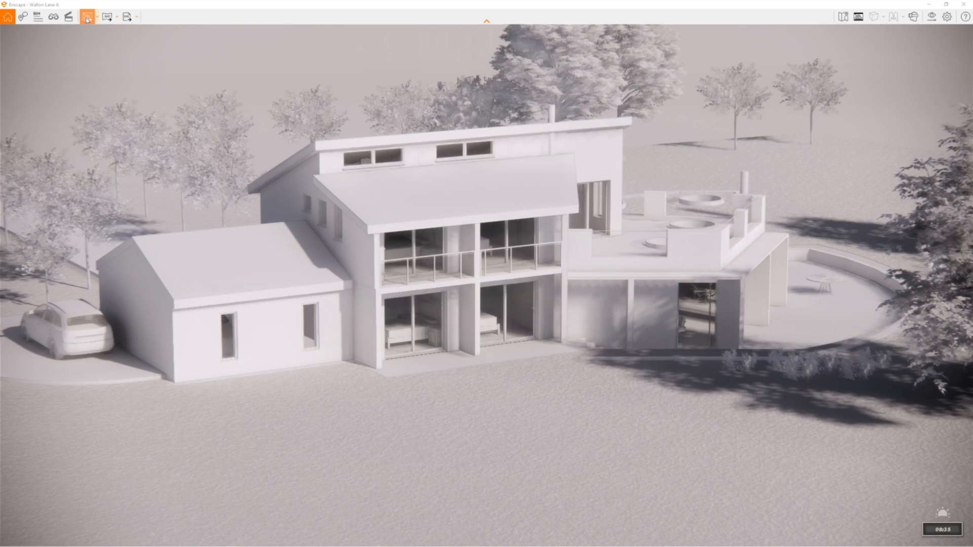
- Save the current camera position as a new view named New Rear View and close the view management
click(54, 20)
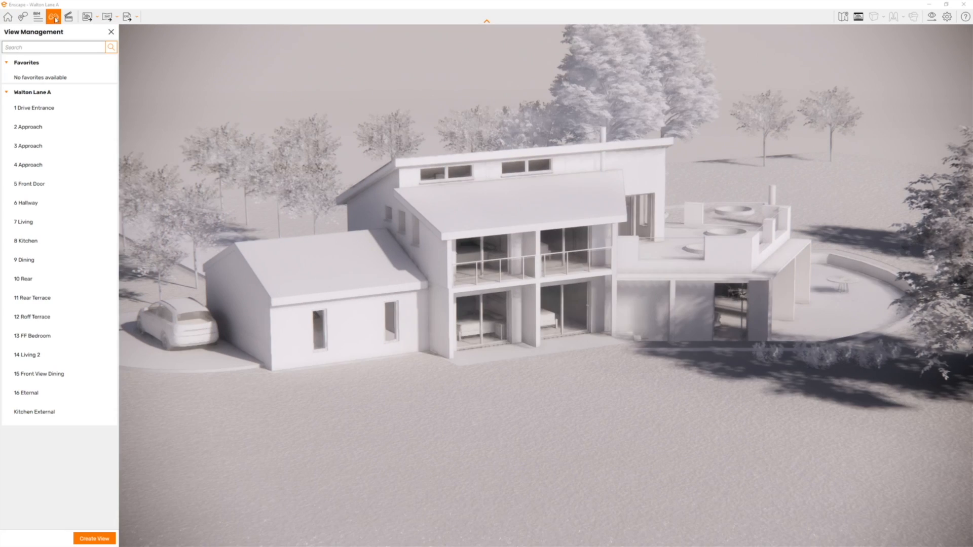
click(96, 539)
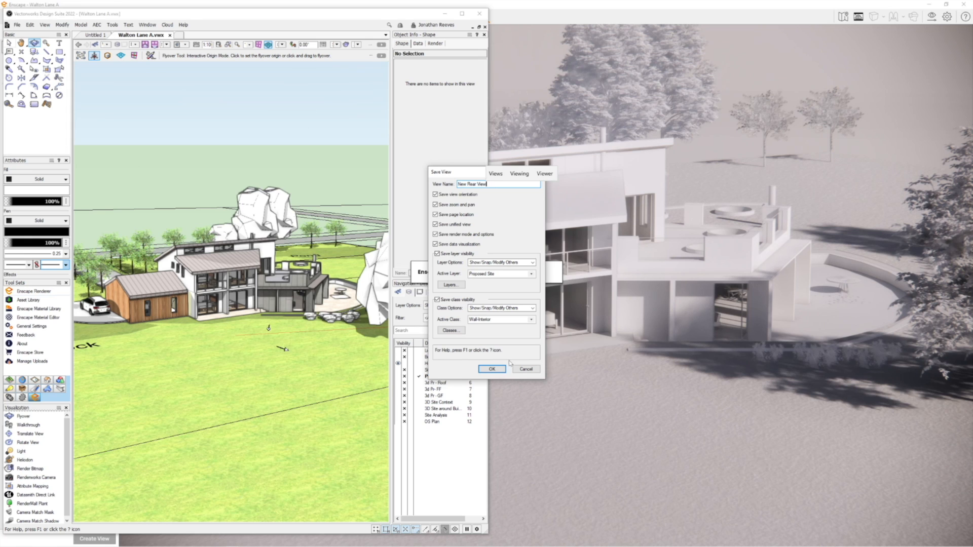
click(491, 370)
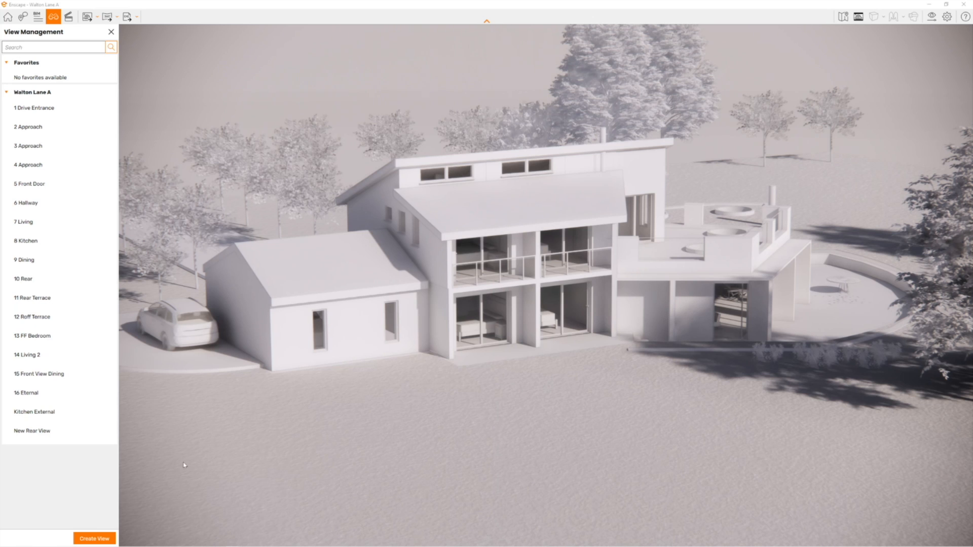
click(112, 33)
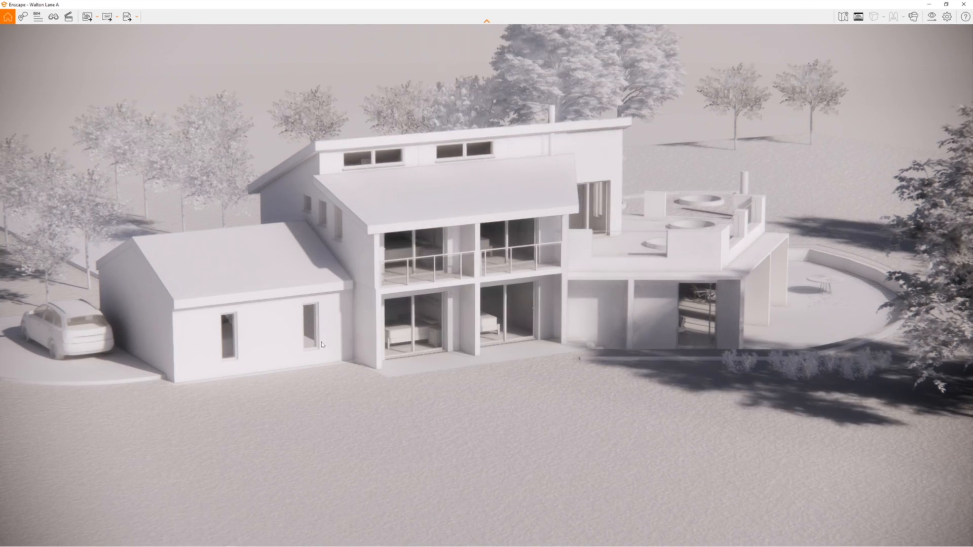
- Restore the Enscape window beside Vectorworks and make 3d Pr - GF the active design layer
click(947, 4)
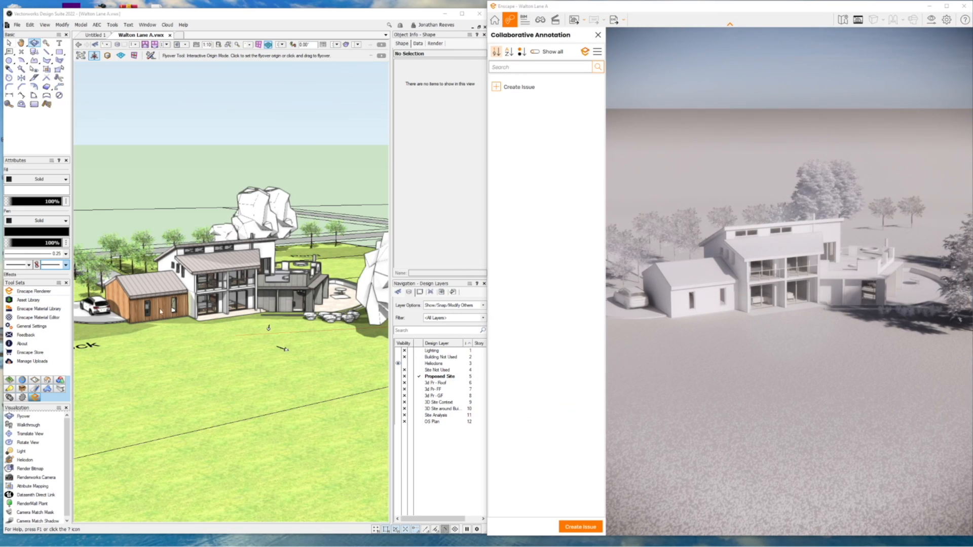
click(440, 427)
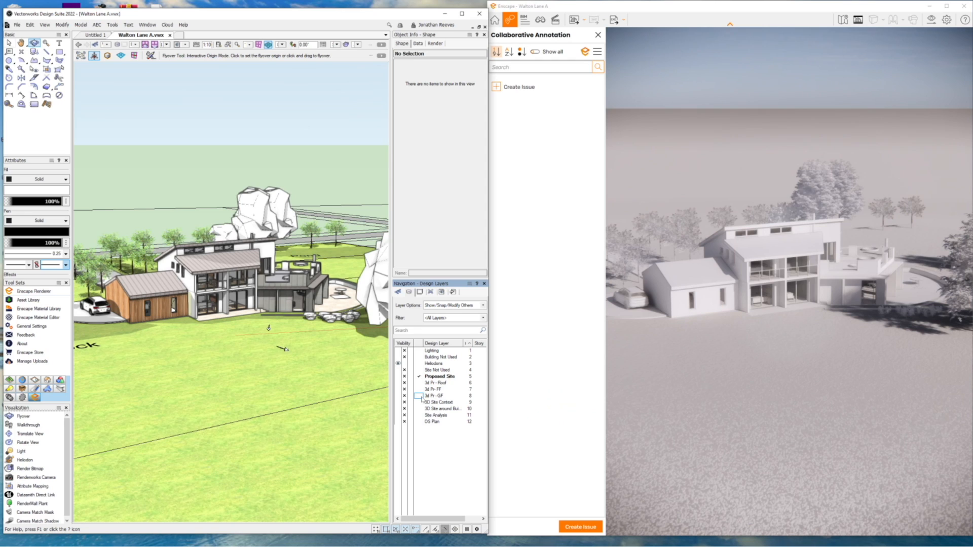
click(419, 396)
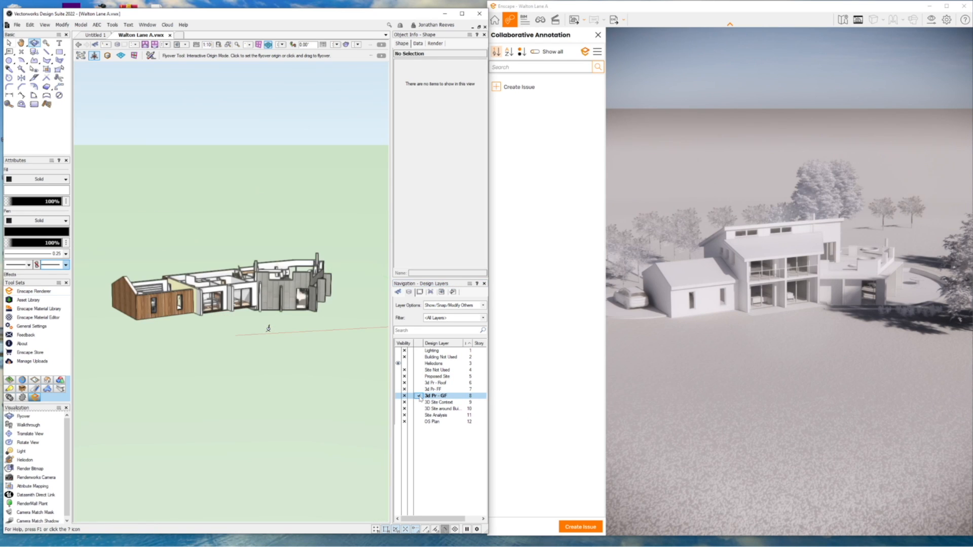
- Use Duplicate Array on the first narrow window in the timber-clad wall, making 2 duplicates spaced toward the neighbouring window
key(c)
drag(125, 264, 218, 356)
key(x)
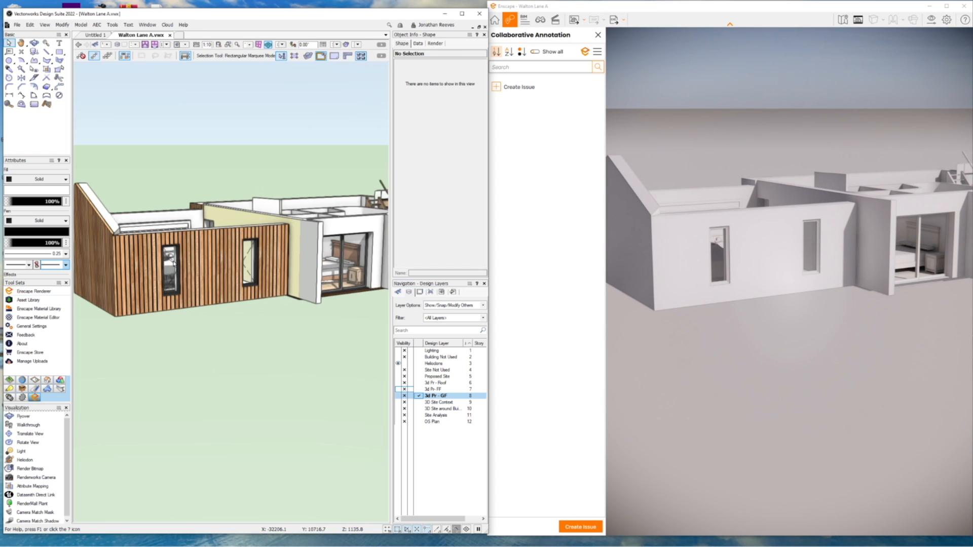
click(174, 269)
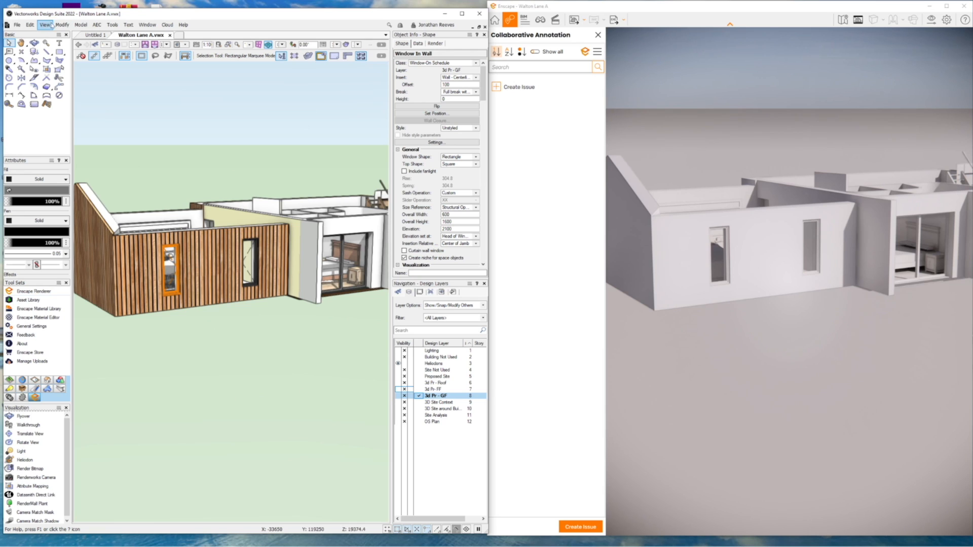
click(63, 25)
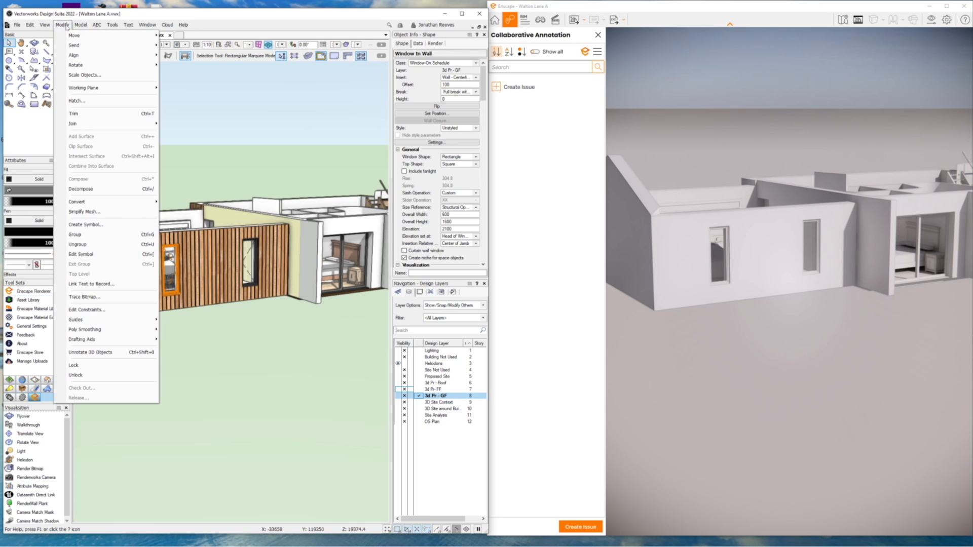
mouse_move(31, 25)
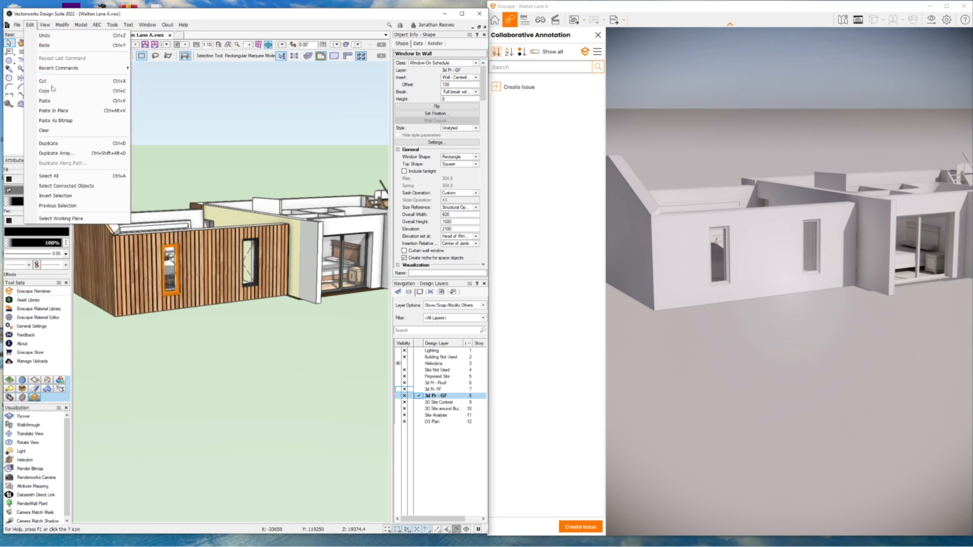
click(56, 153)
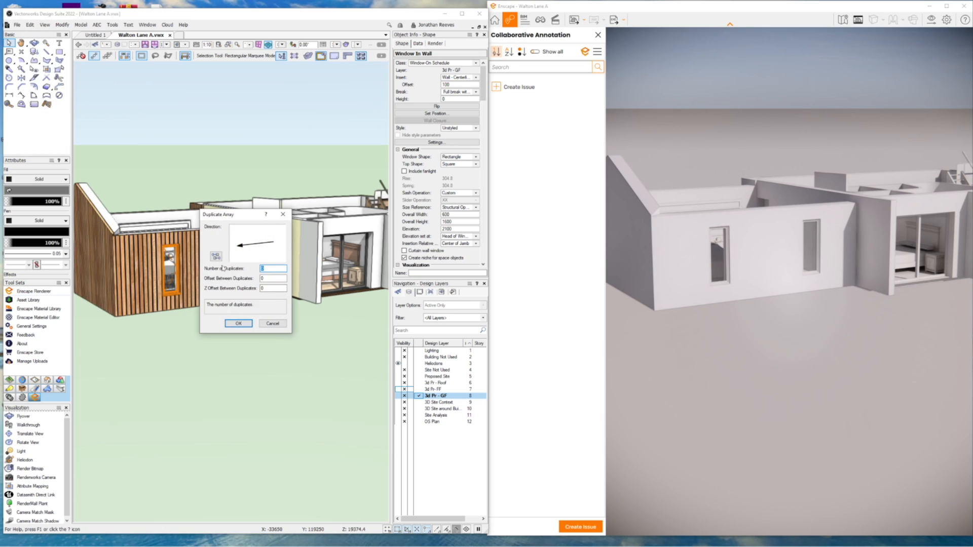
click(216, 256)
key(Return)
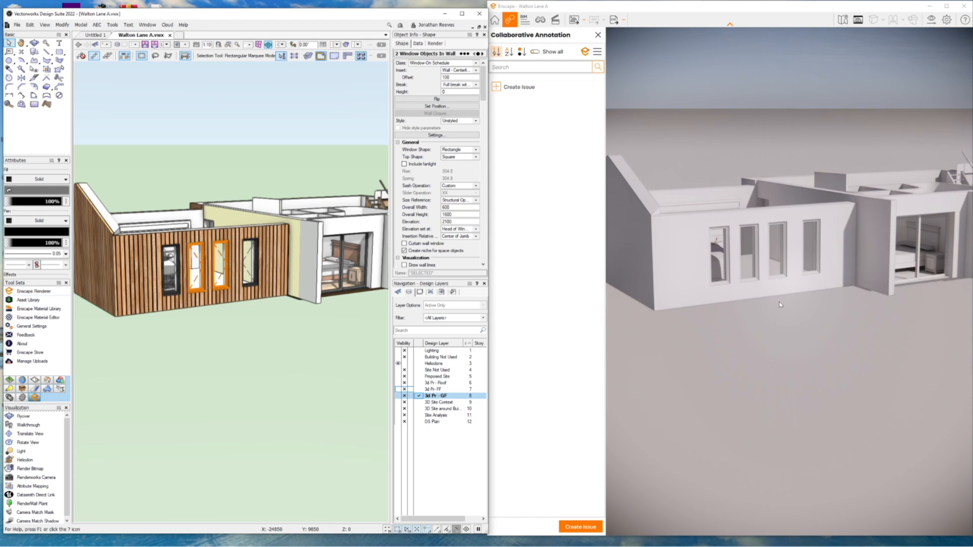
- Create a collaborative annotation issue titled "Wall Cladding" with the description "Please review" for the ground floor model
click(497, 23)
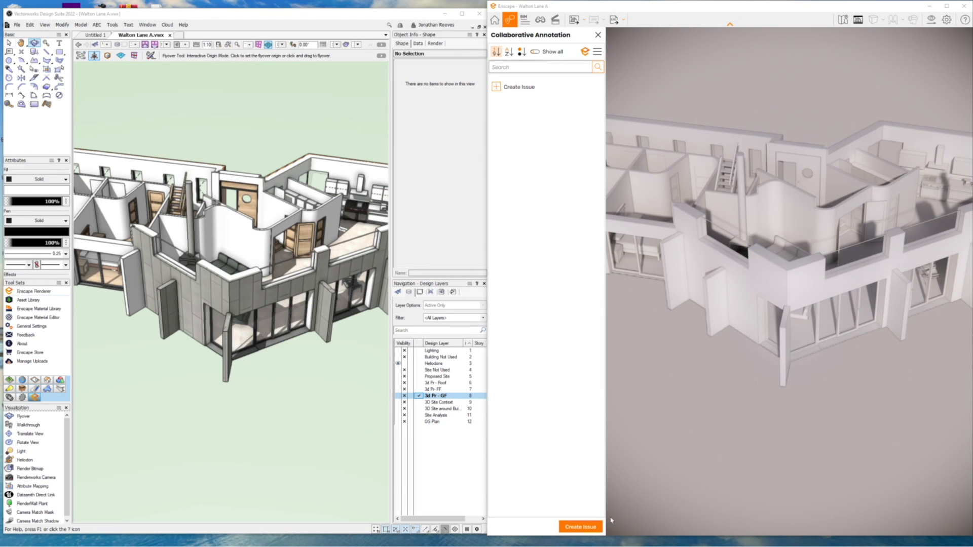
click(581, 528)
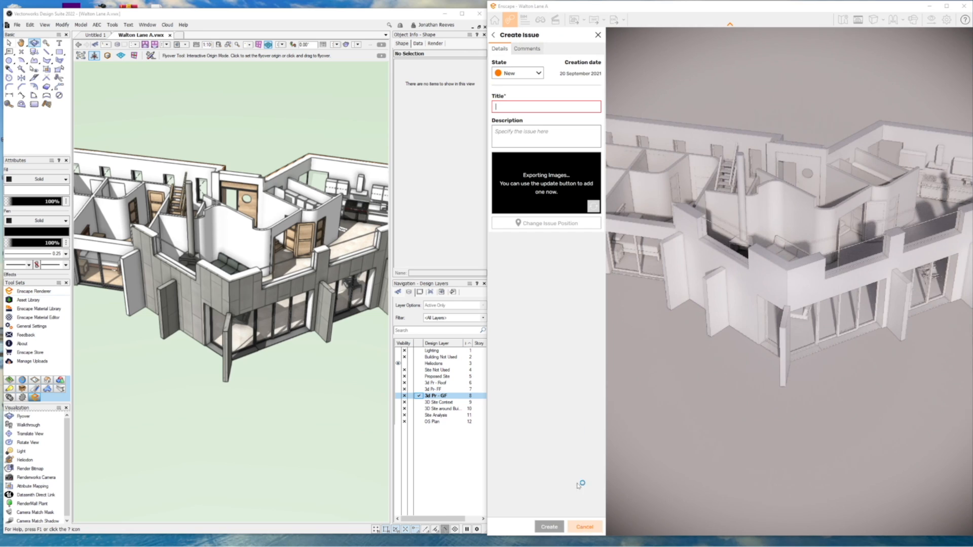
text(Wall Cladding)
click(496, 130)
text(Please review)
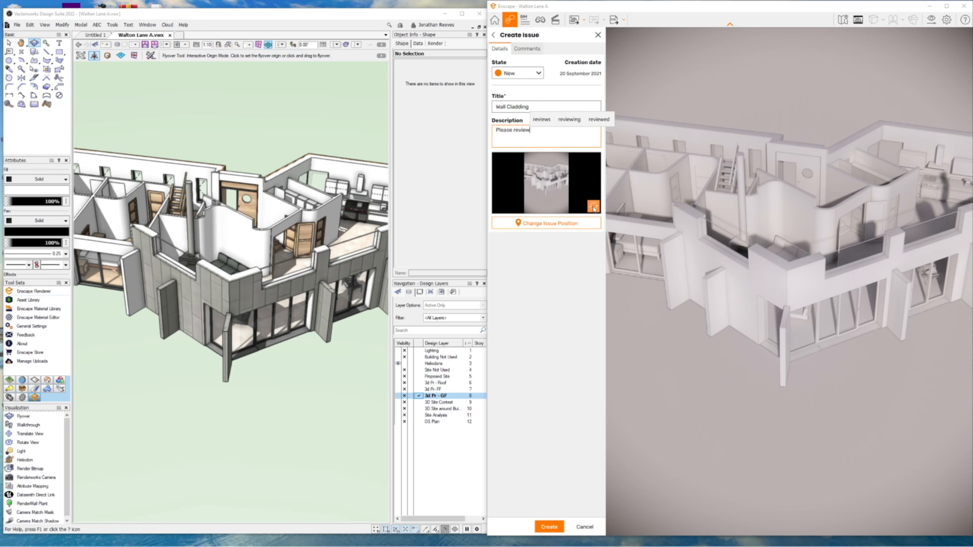
click(549, 527)
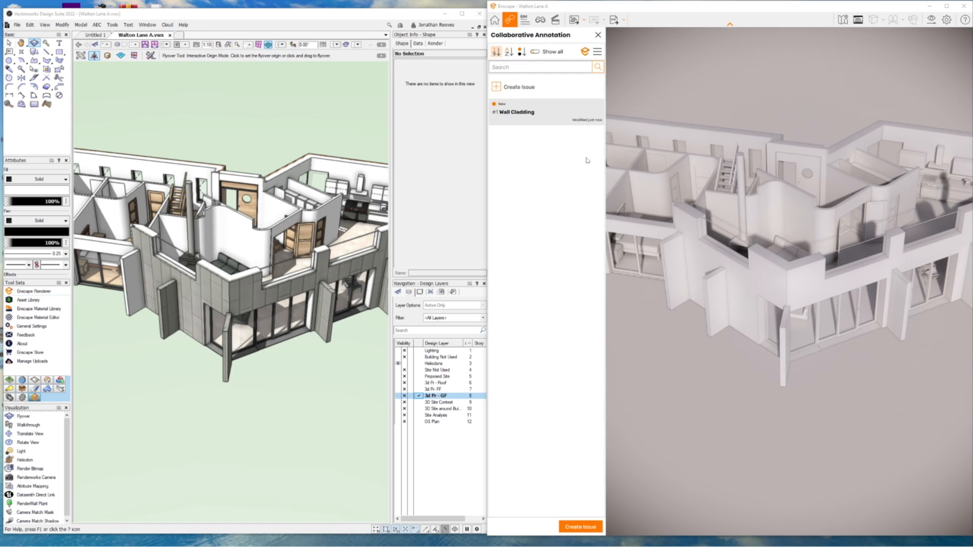
- Reframe the ground floor model on its kitchen end and create a collaborative annotation issue titled "Door Spec" with the description "Order New door"
middle_drag(918, 268, 908, 270)
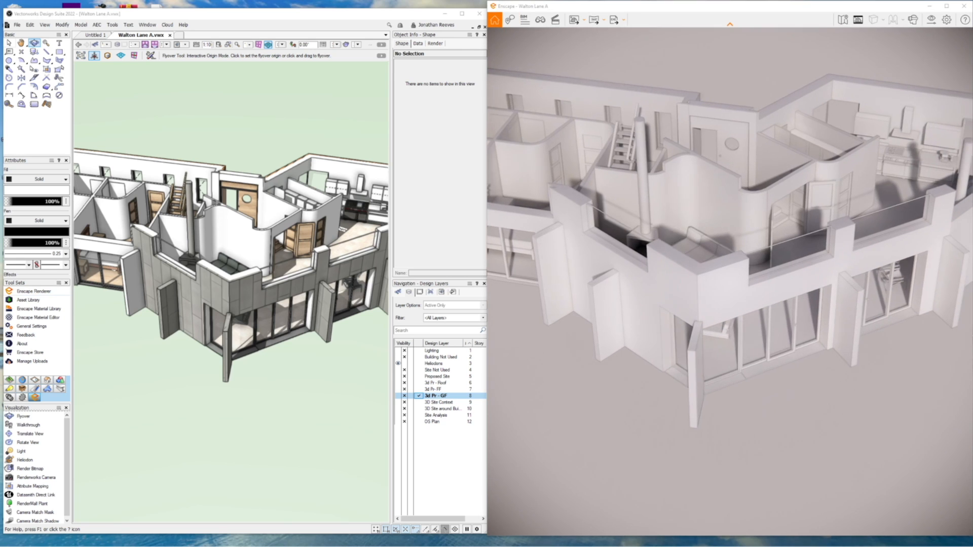
middle_drag(914, 267, 712, 378)
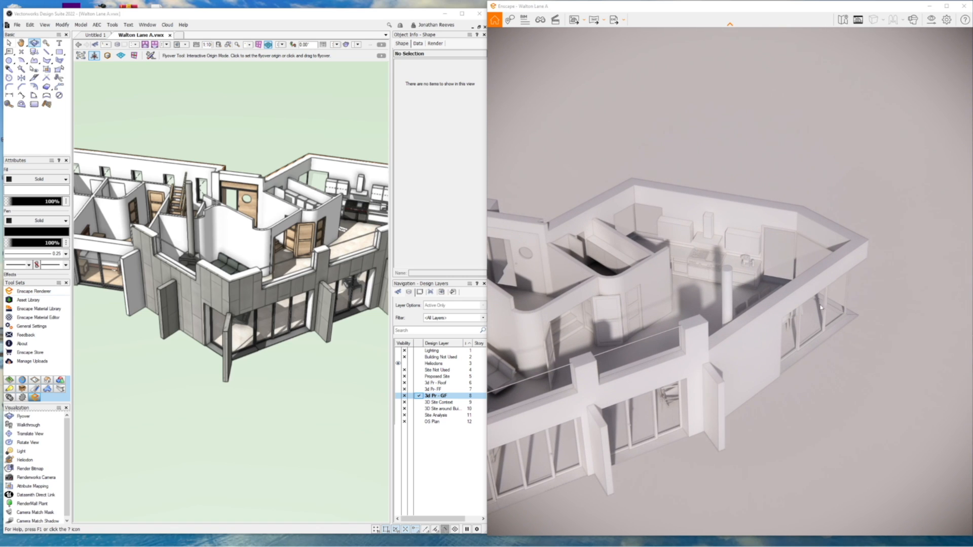
click(509, 19)
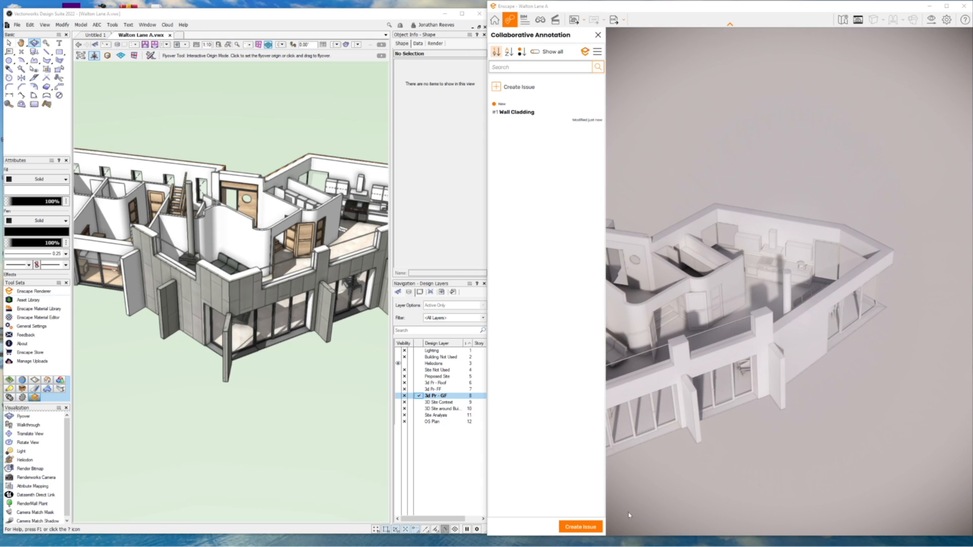
click(580, 527)
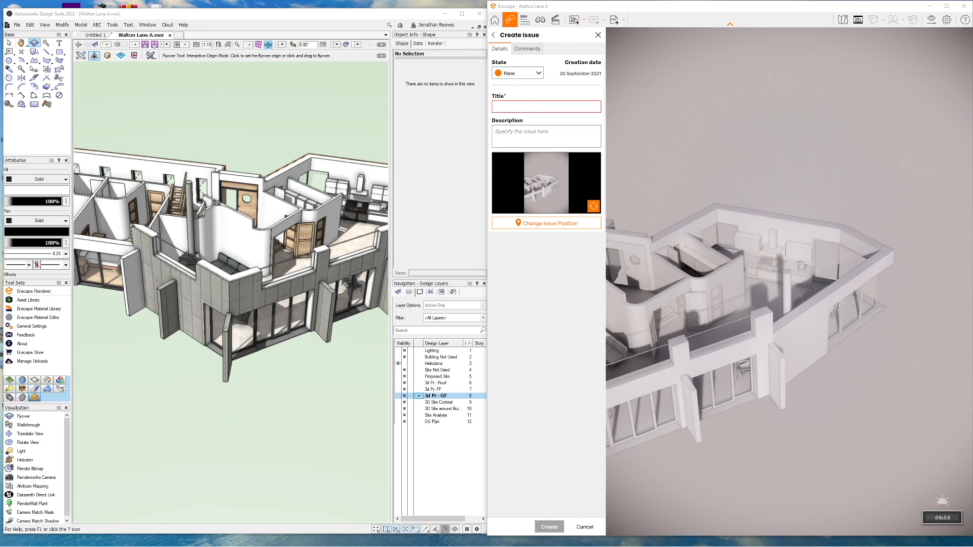
text(Door Spec)
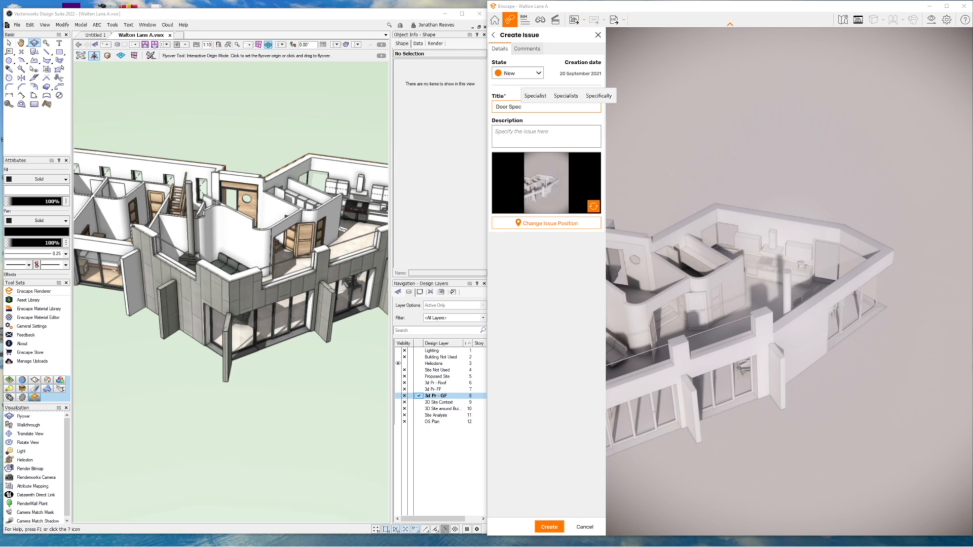
click(496, 130)
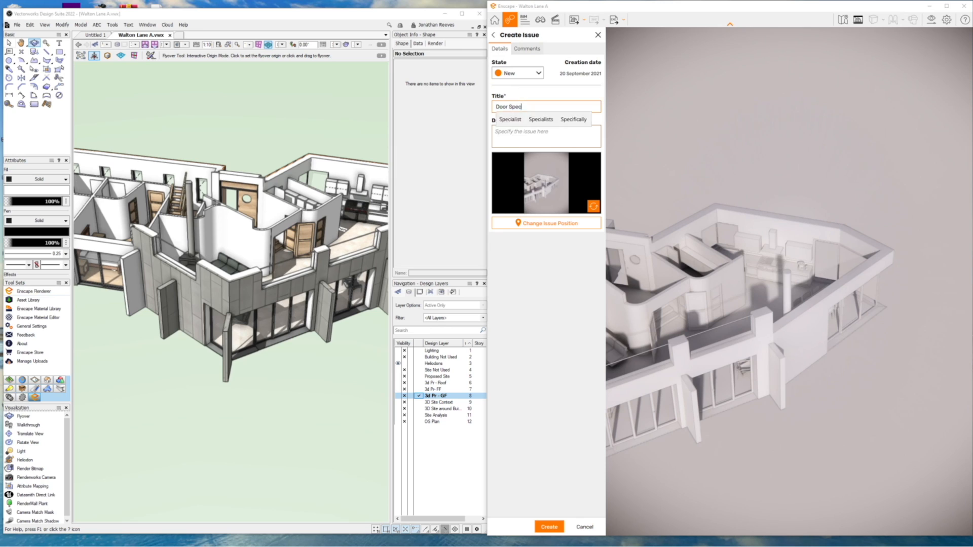
text(Order New door)
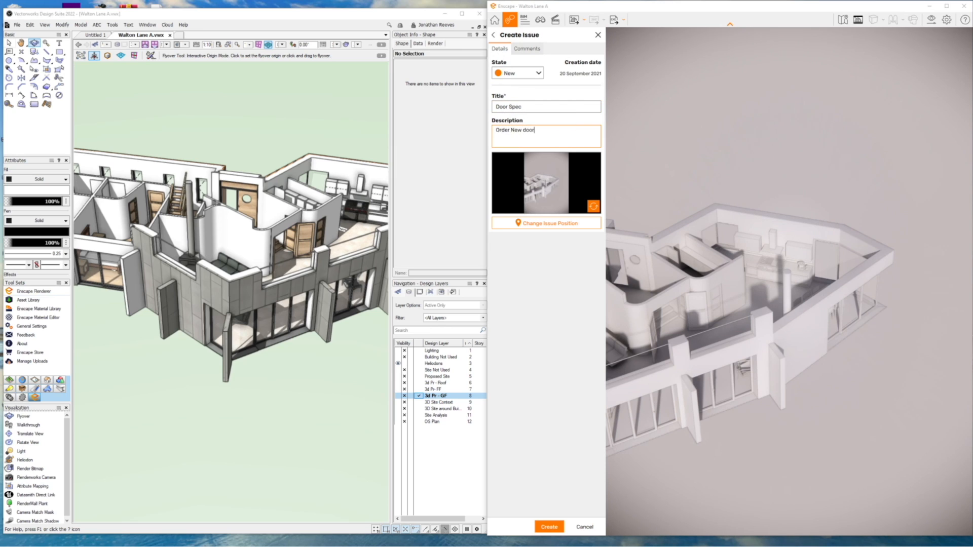
click(549, 527)
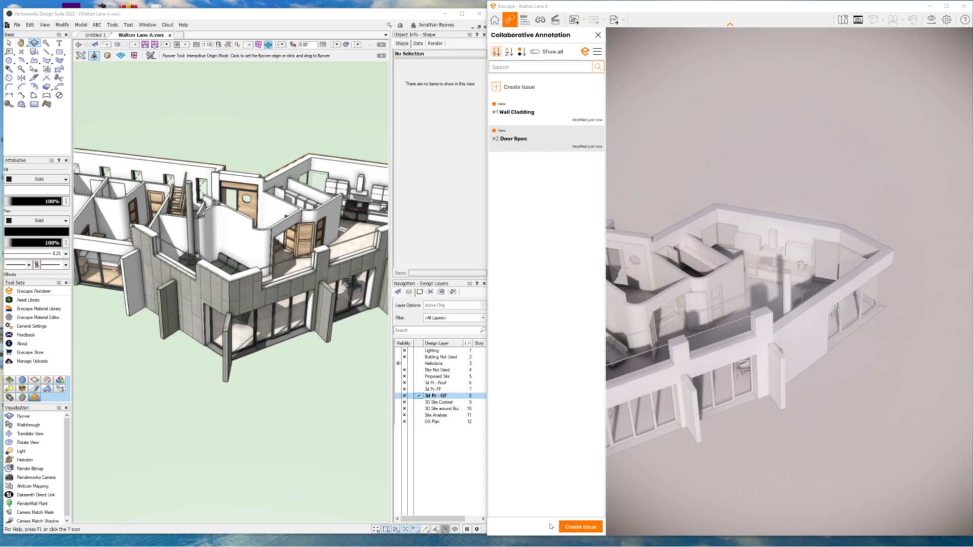
- Reopen the Wall Cladding issue, review its state options and comments, and close the collaborative annotation
double_click(517, 108)
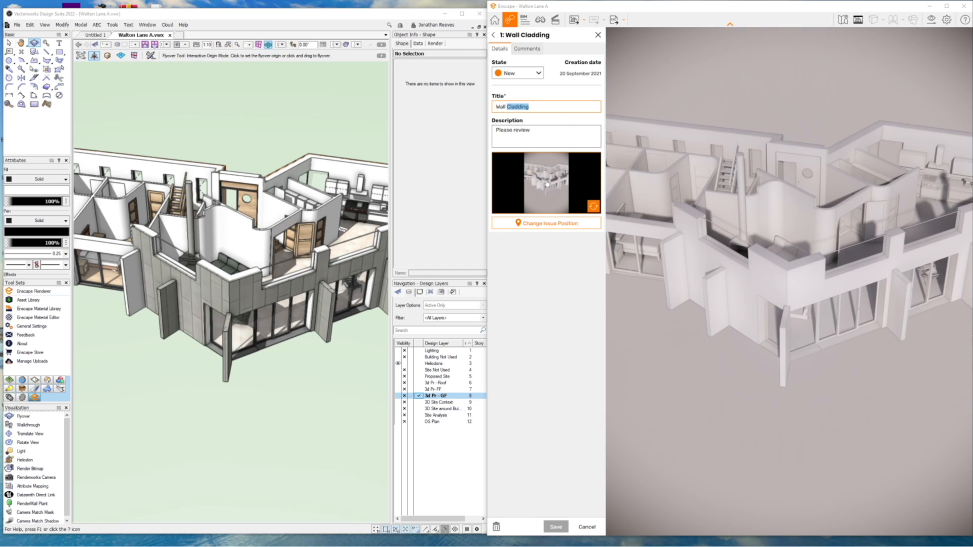
click(517, 74)
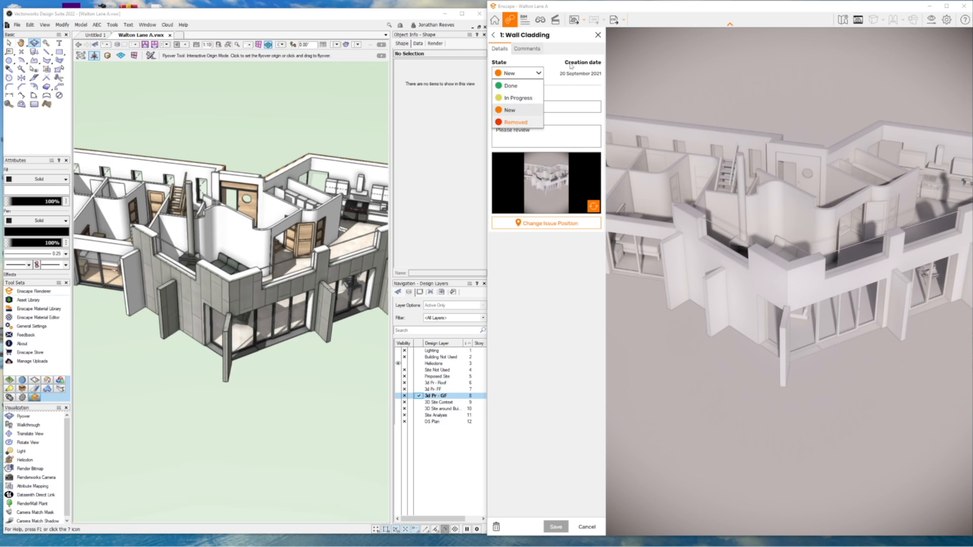
click(528, 49)
click(528, 48)
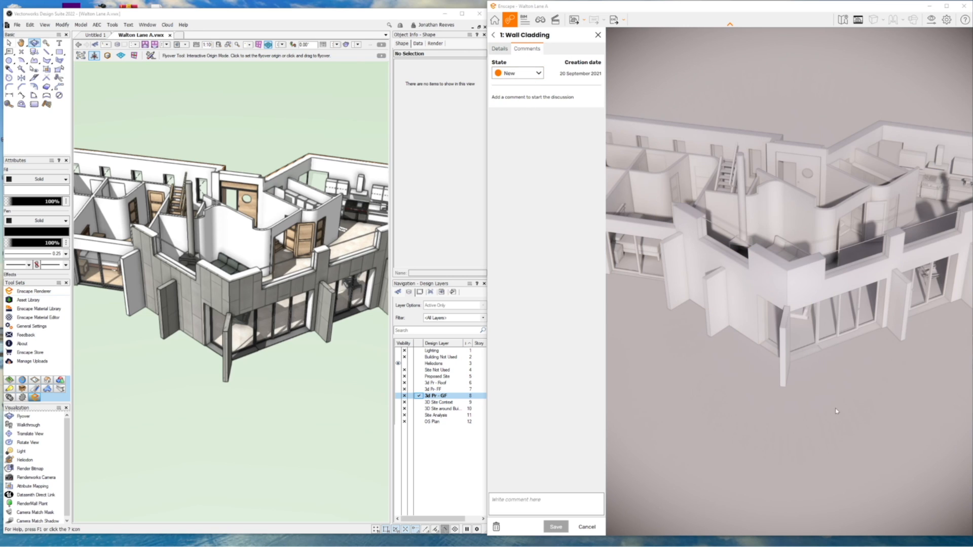
drag(838, 427, 842, 429)
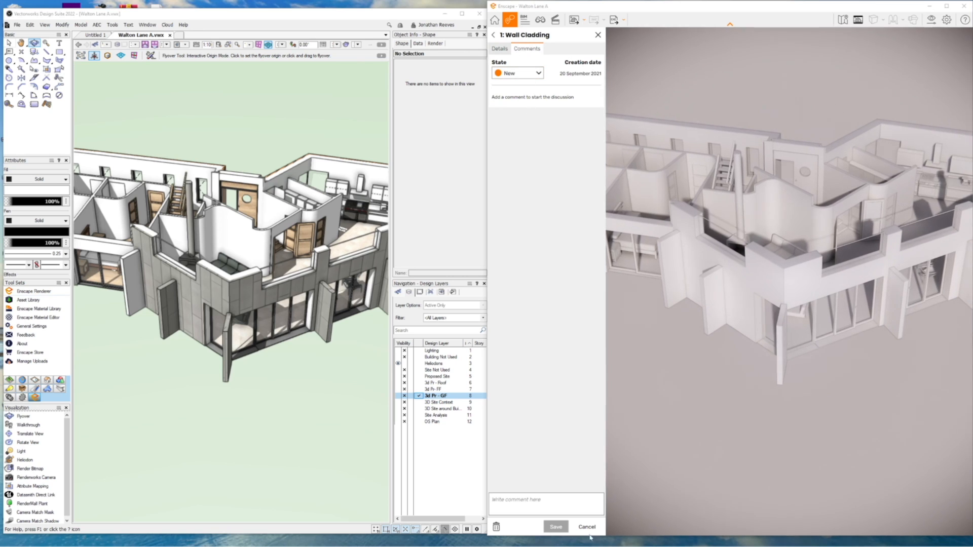
click(599, 36)
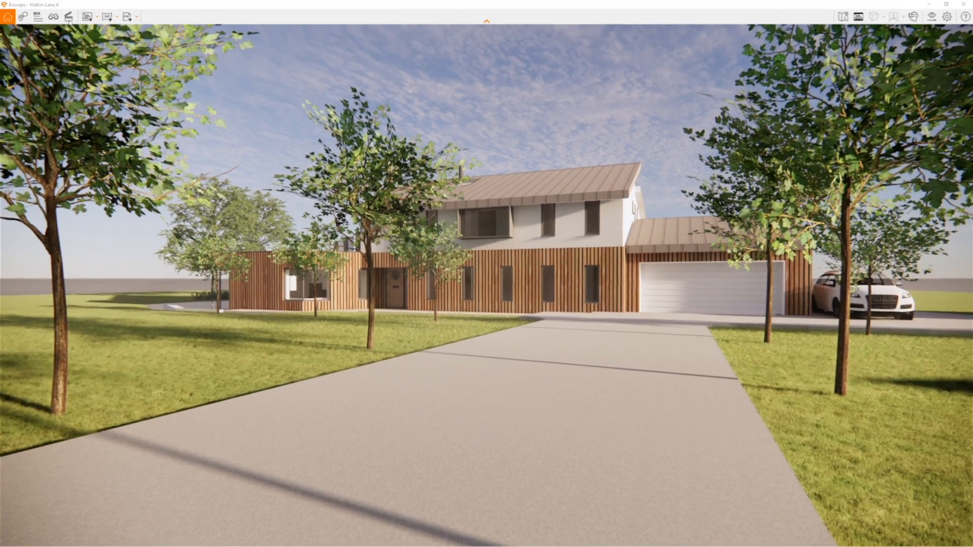
- Check the saved views, set the time of day to 20:43 and fine-tune the camera facing the driveway and house front
click(55, 18)
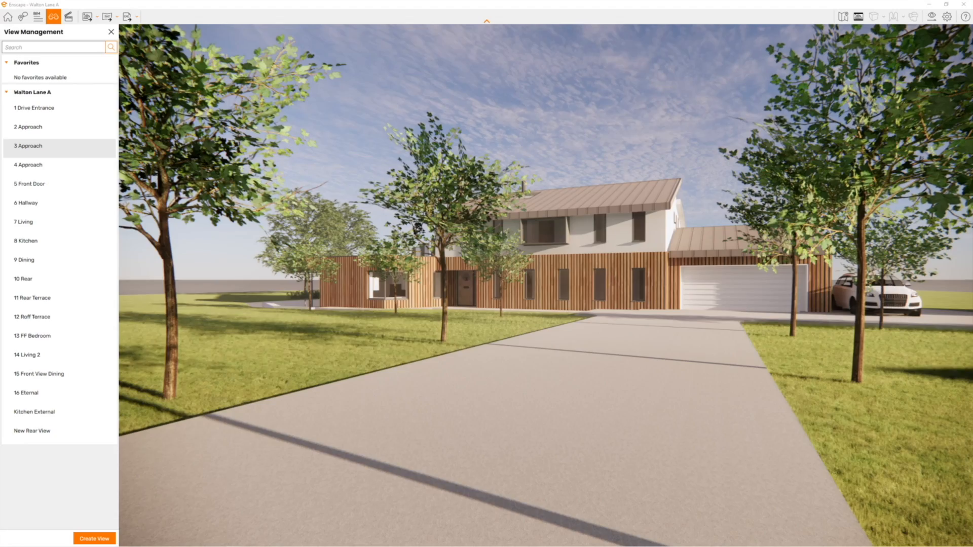
click(111, 32)
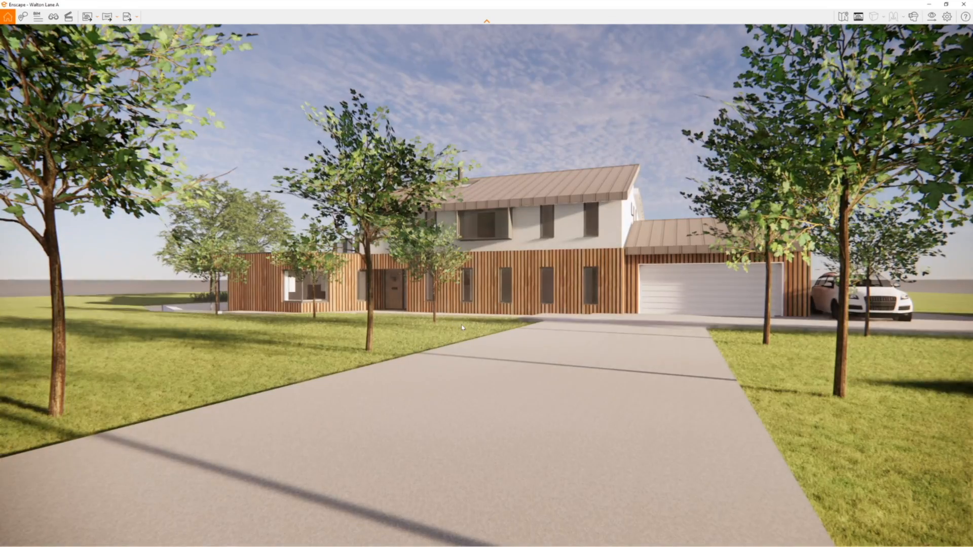
right_drag(435, 361, 501, 383)
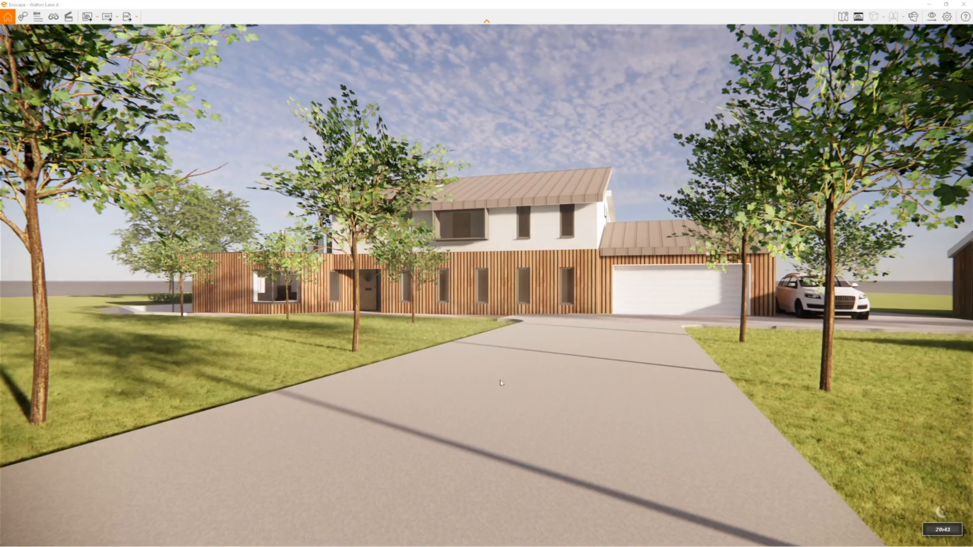
middle_drag(459, 346, 460, 353)
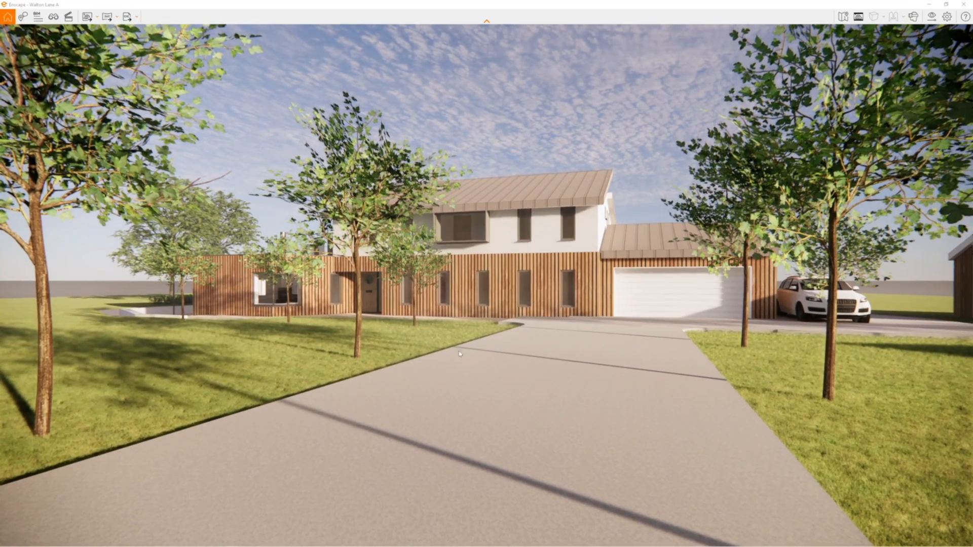
- Open the Video Editor with gridlines shown and create the first two keyframes while advancing the camera up the driveway
click(68, 18)
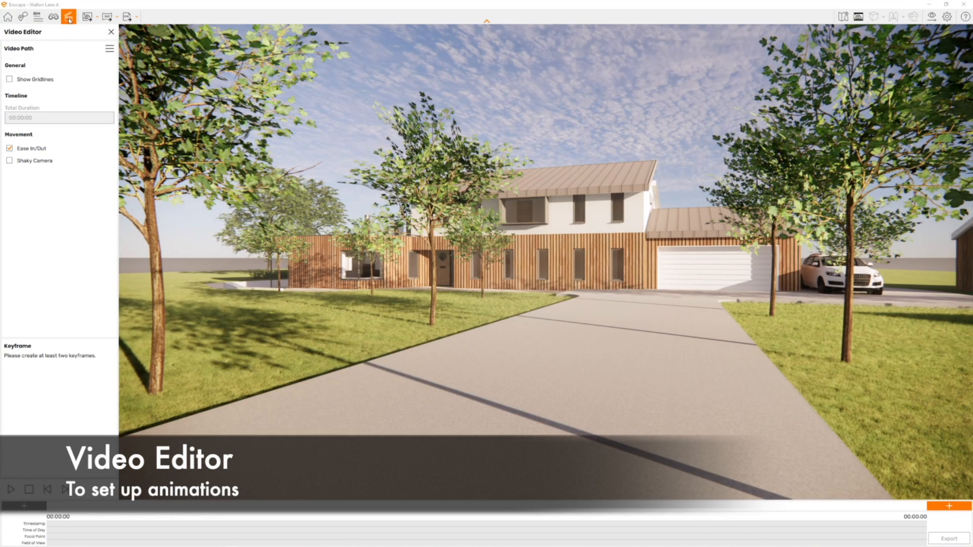
click(10, 79)
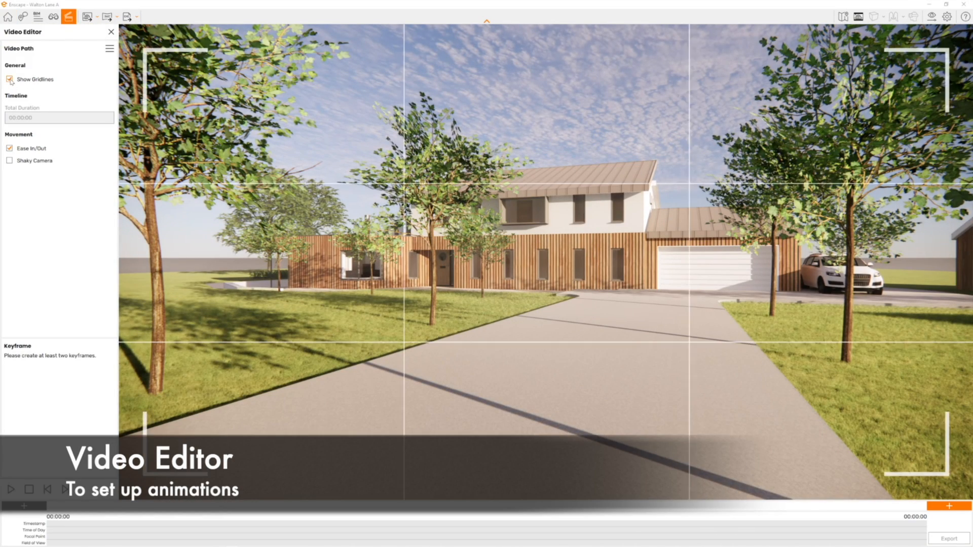
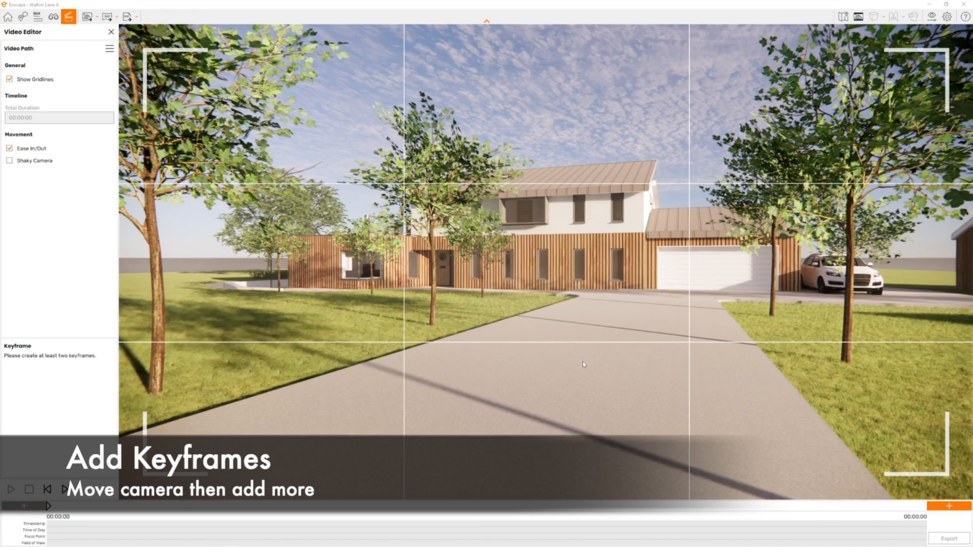
key(w)
key(w)
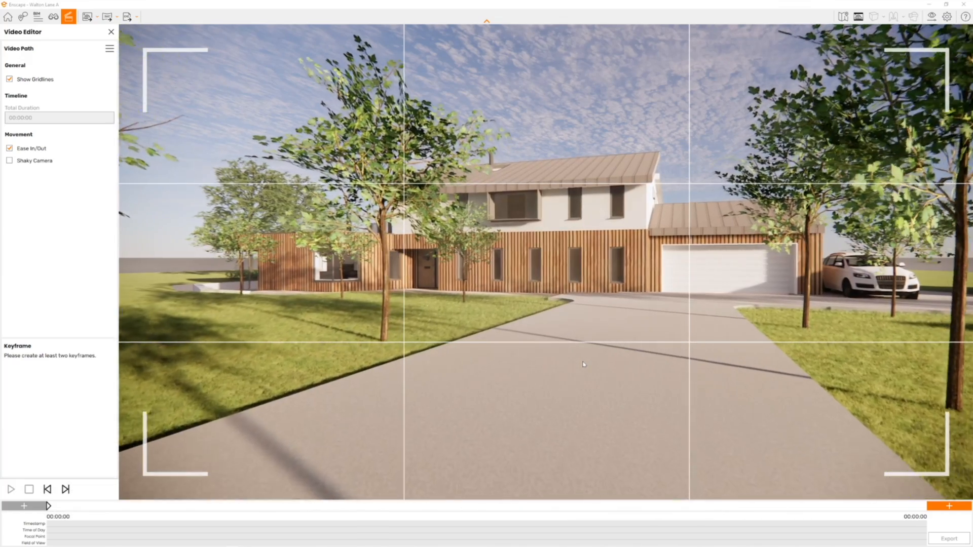
key(k)
- Move the camera closer to the timber-clad front and front door and add a third keyframe at the end of the video path
key(w)
key(w)
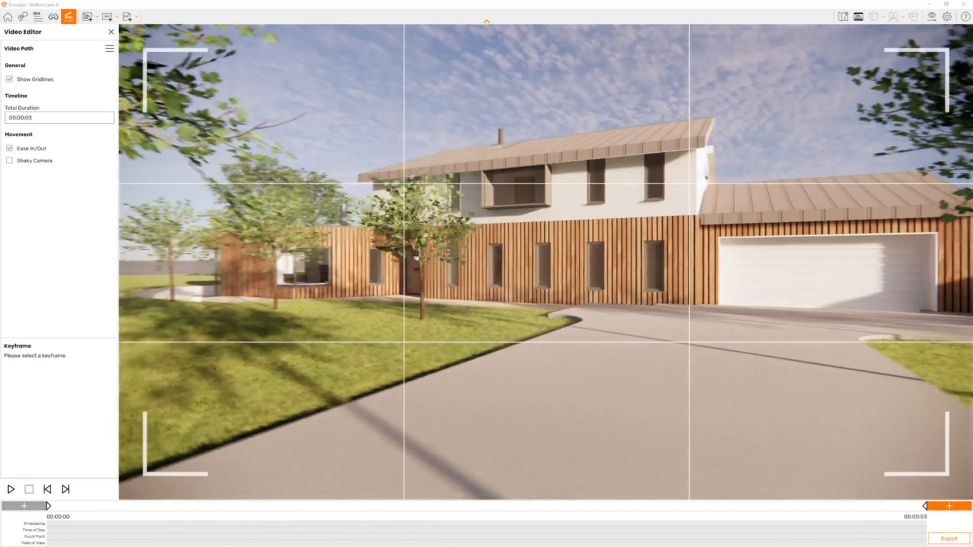
right_drag(687, 311, 687, 311)
key(w)
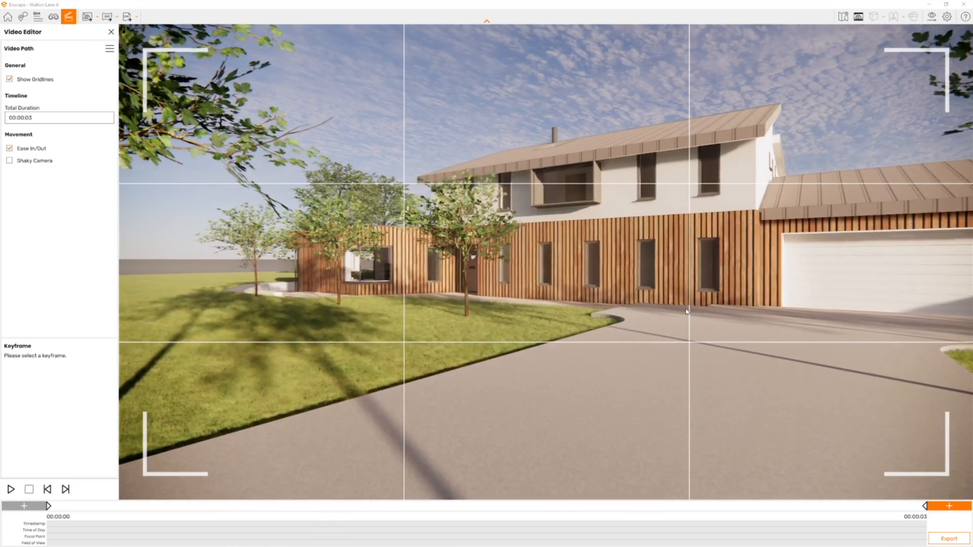
key(w)
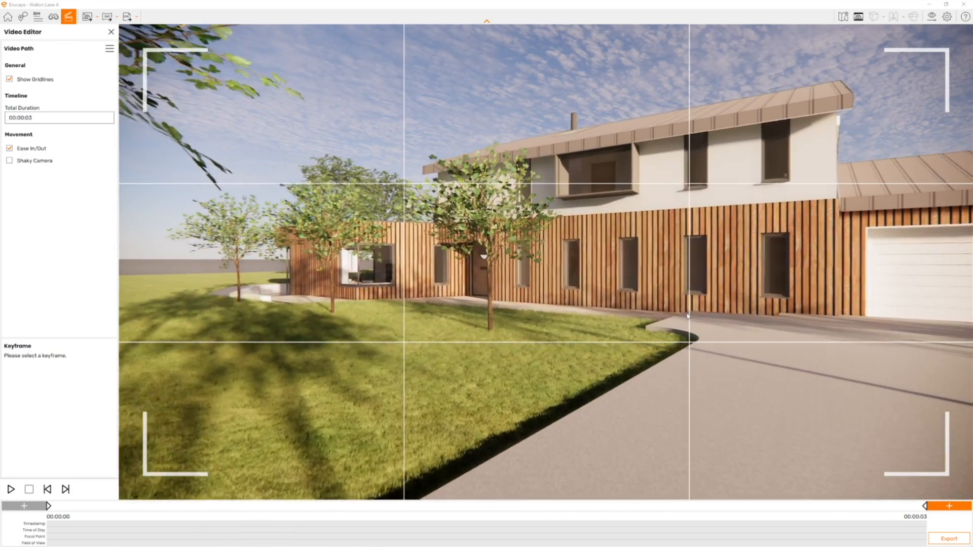
key(w)
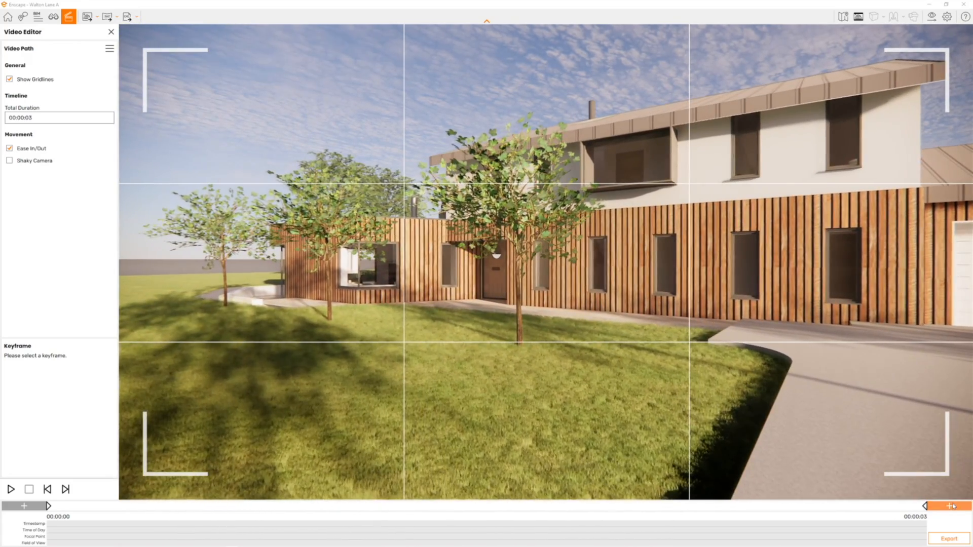
click(952, 506)
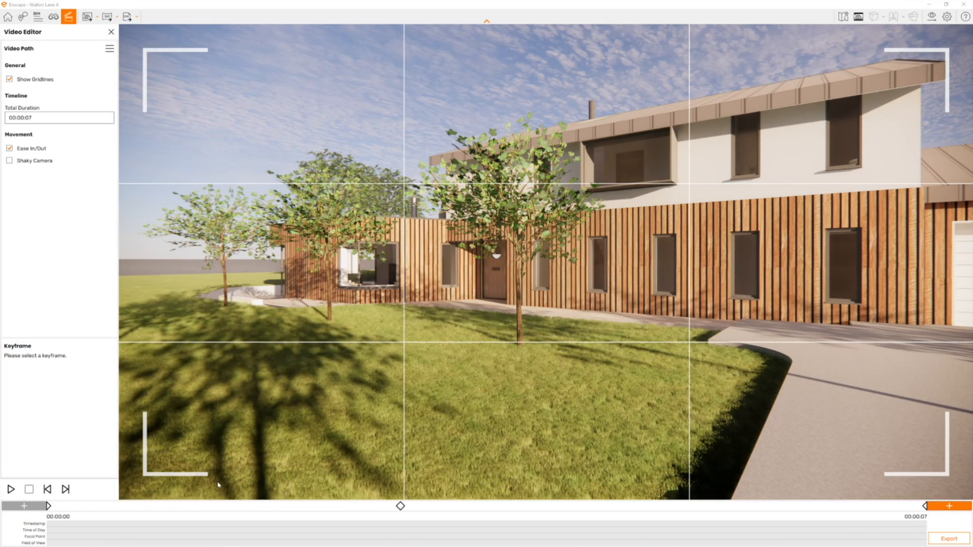
- Return to the first keyframe and preview the camera animation
click(47, 489)
click(10, 489)
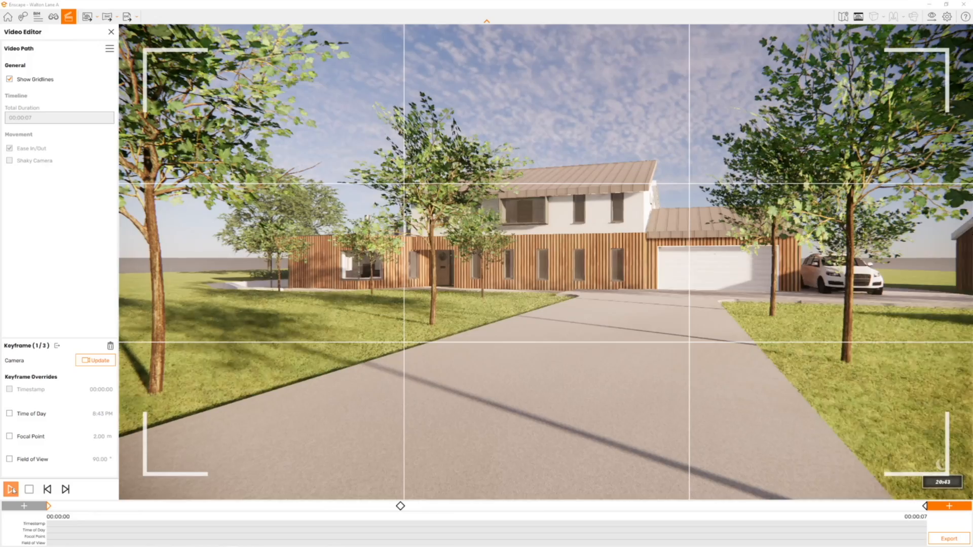
mouse_move(20, 150)
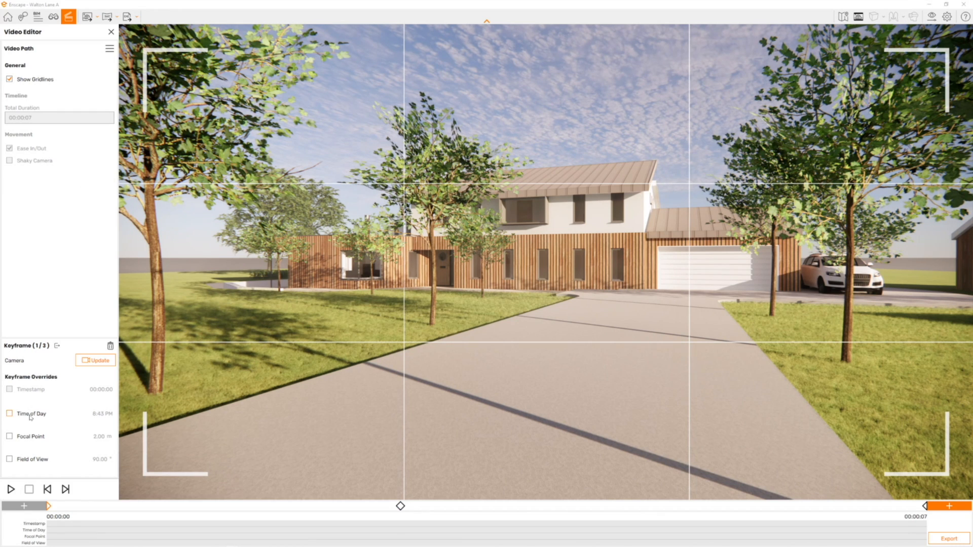
- Override the time of day with 8:43 PM on the first keyframe and 12:43 AM on the second, and preview the animation from the start
click(10, 415)
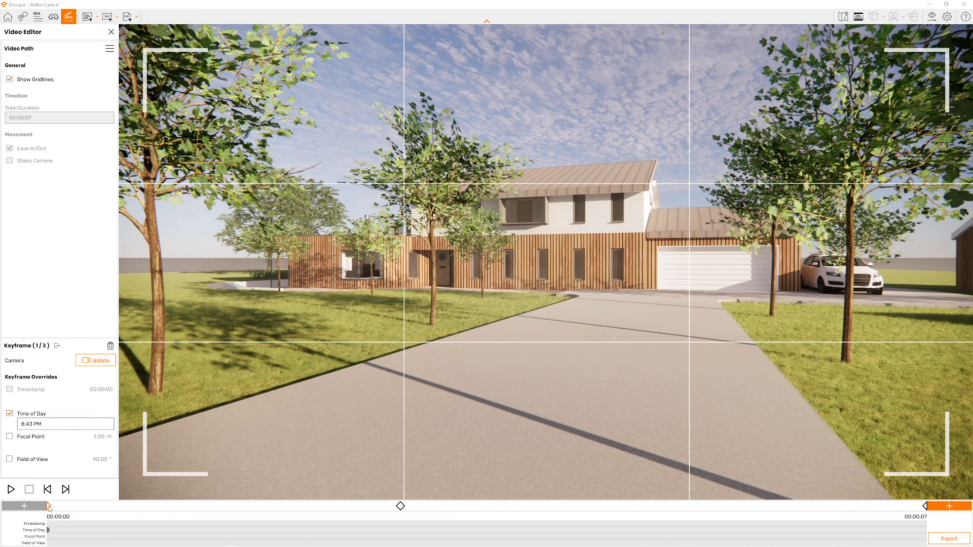
click(400, 506)
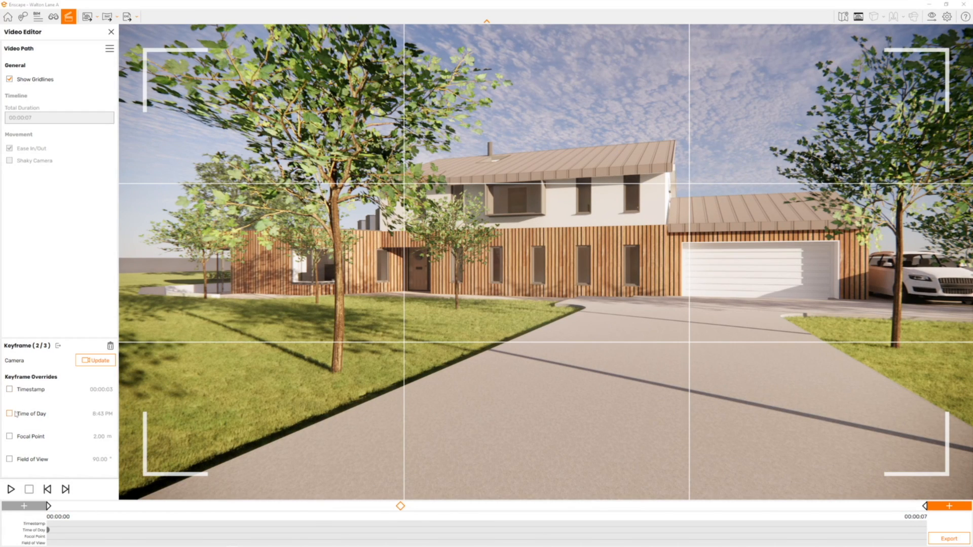
click(19, 424)
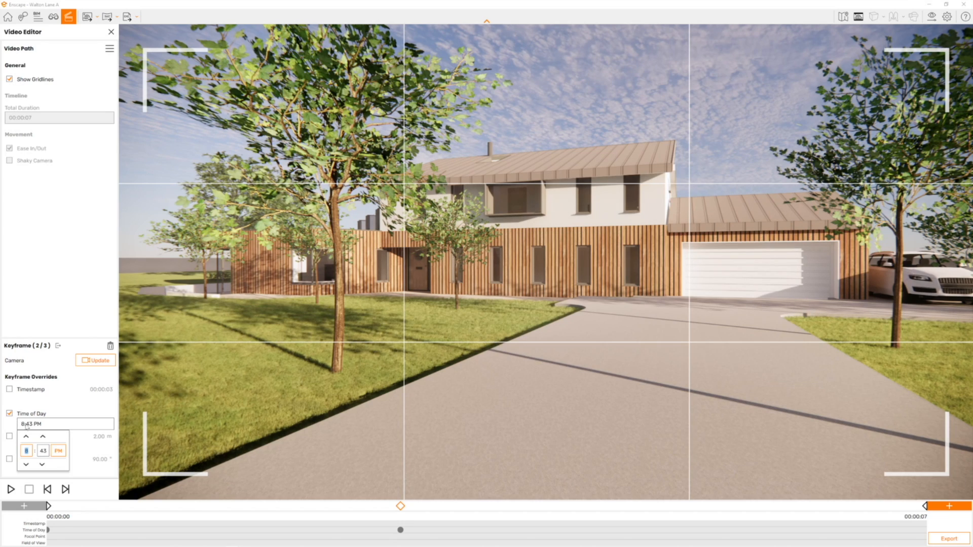
click(26, 437)
click(26, 437)
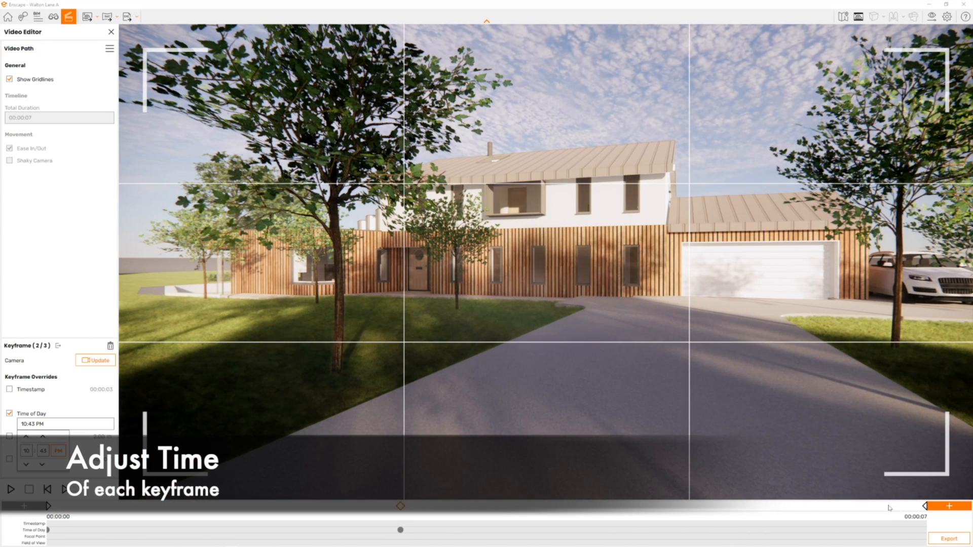
click(25, 425)
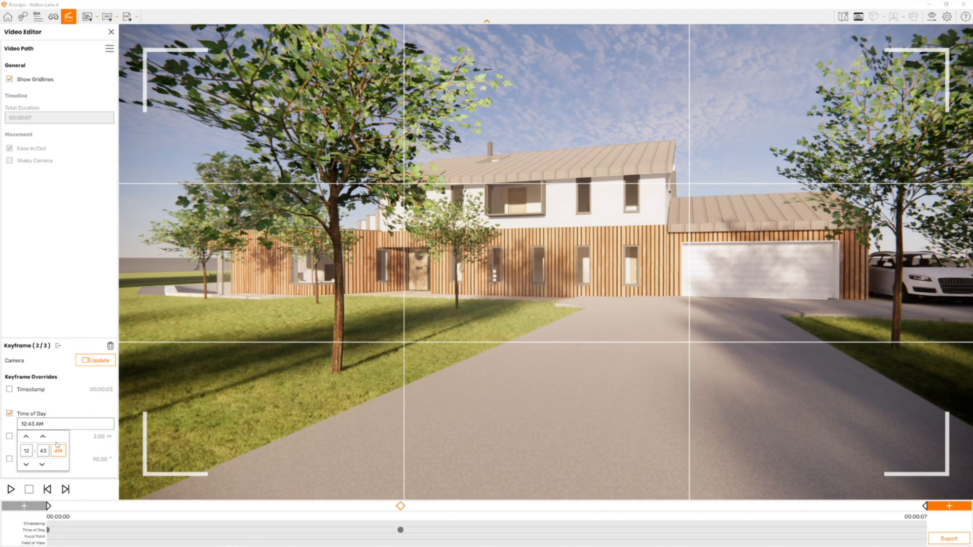
click(48, 489)
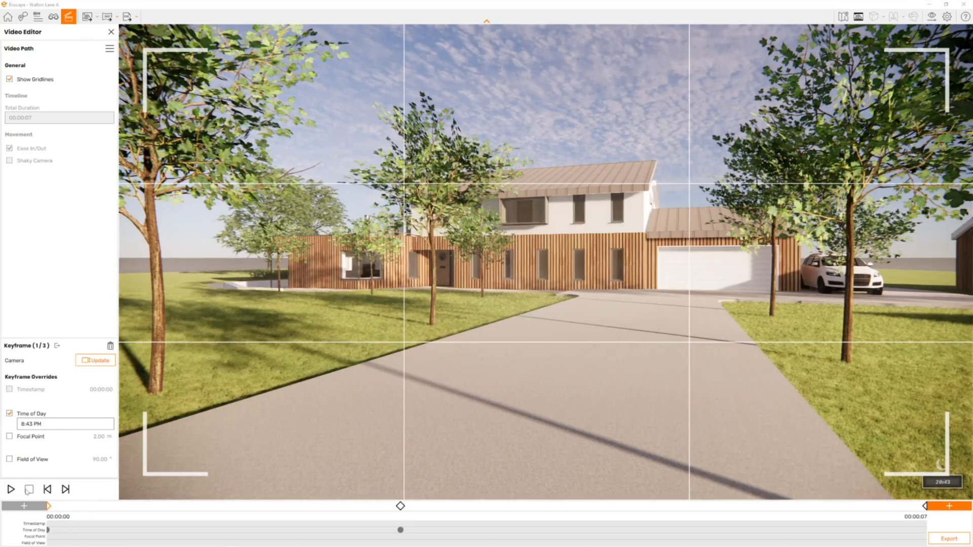
click(10, 490)
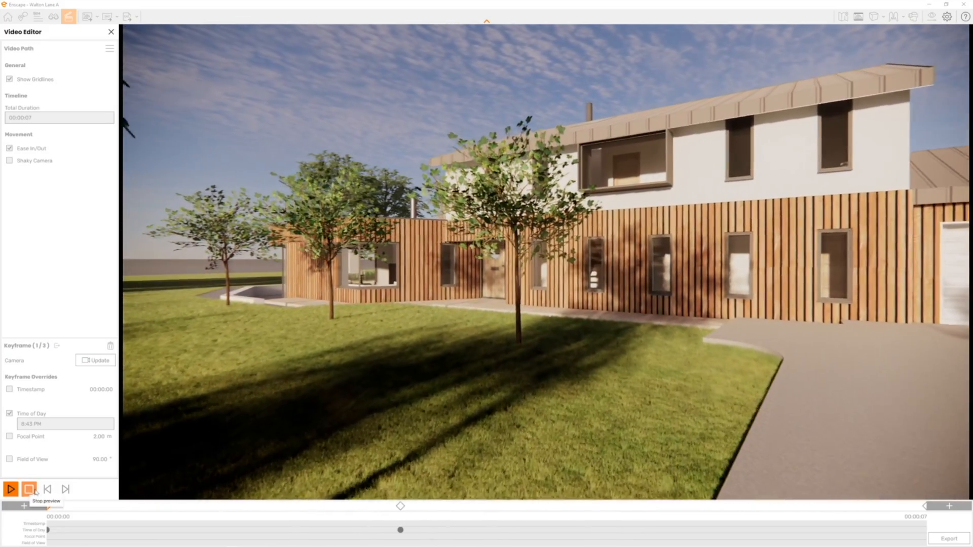
- Stop the running preview, move the camera back from the house, and preview the animation again
click(34, 490)
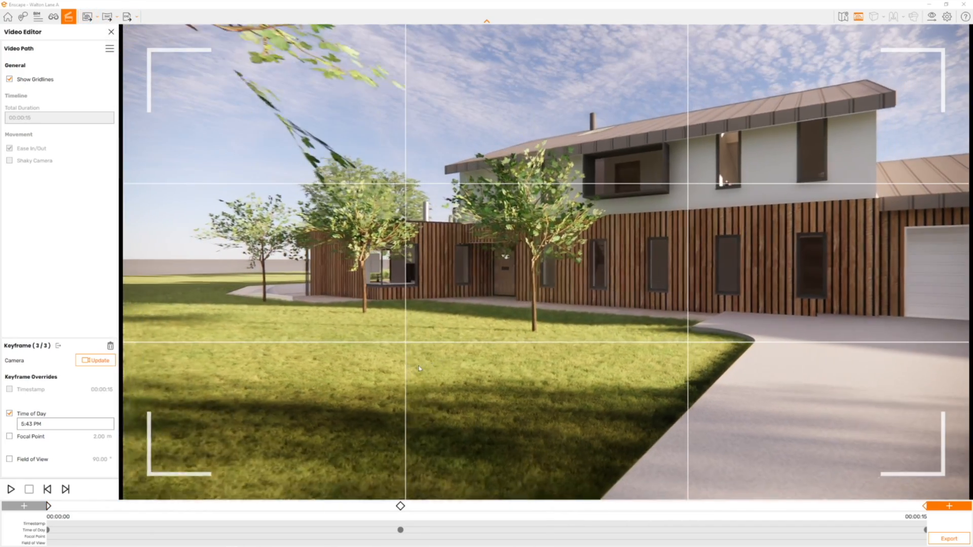
key(s)
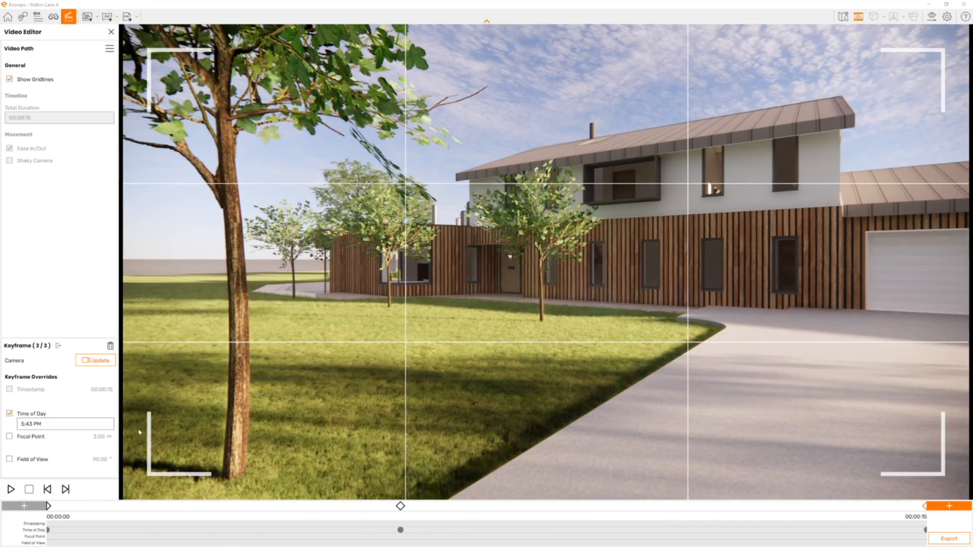
click(10, 489)
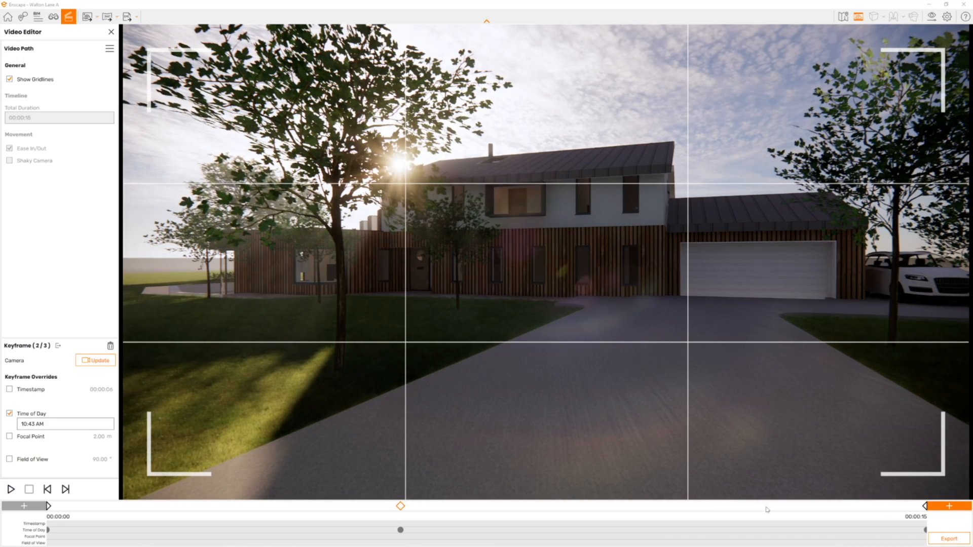
- Export the animation as an Ultra HD MP4 at maximum compression quality and 30 frames per second into the Enscape folder on drive D
click(949, 540)
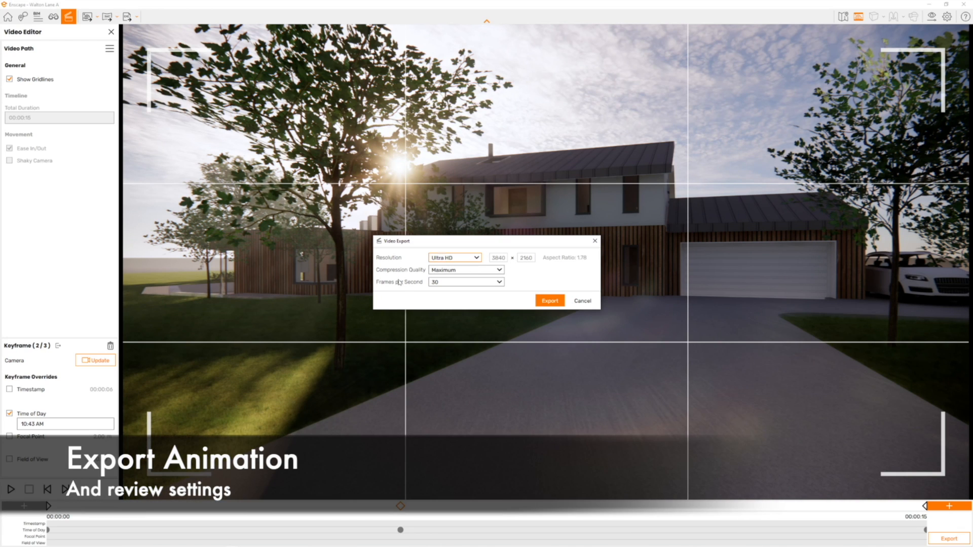
click(548, 301)
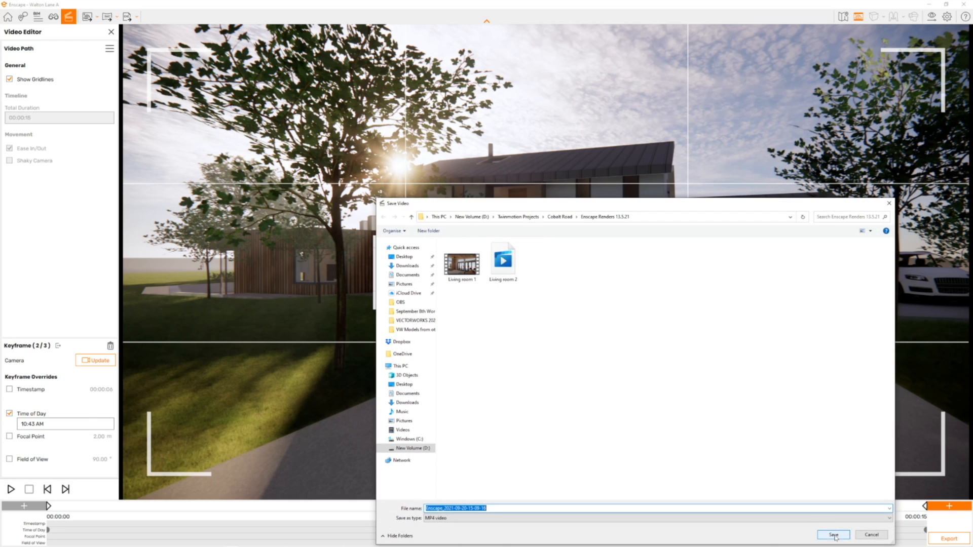
click(423, 449)
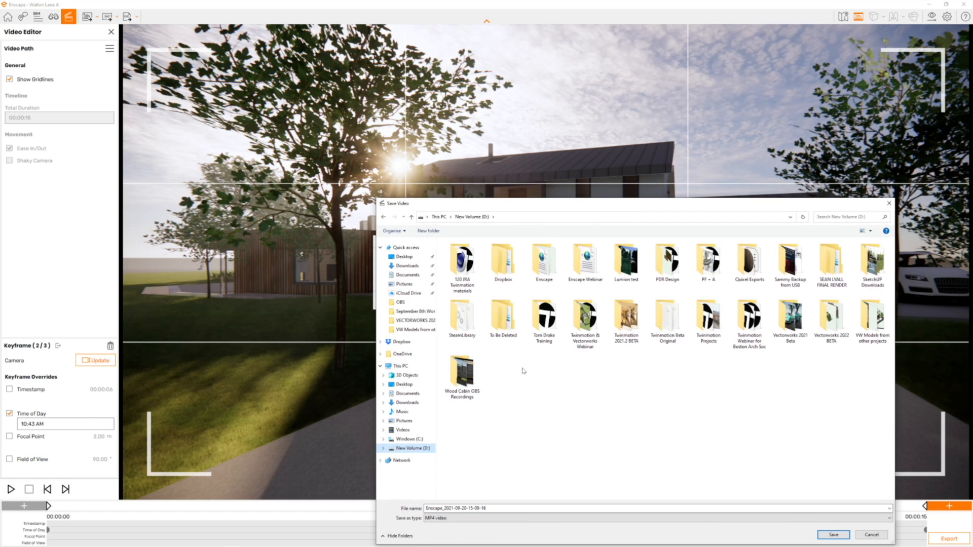
click(547, 263)
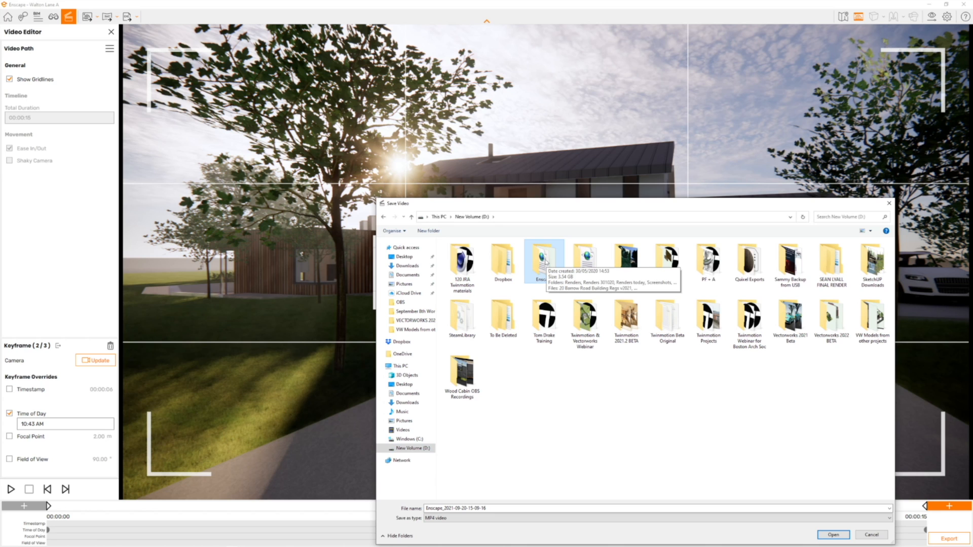
double_click(546, 262)
key(Return)
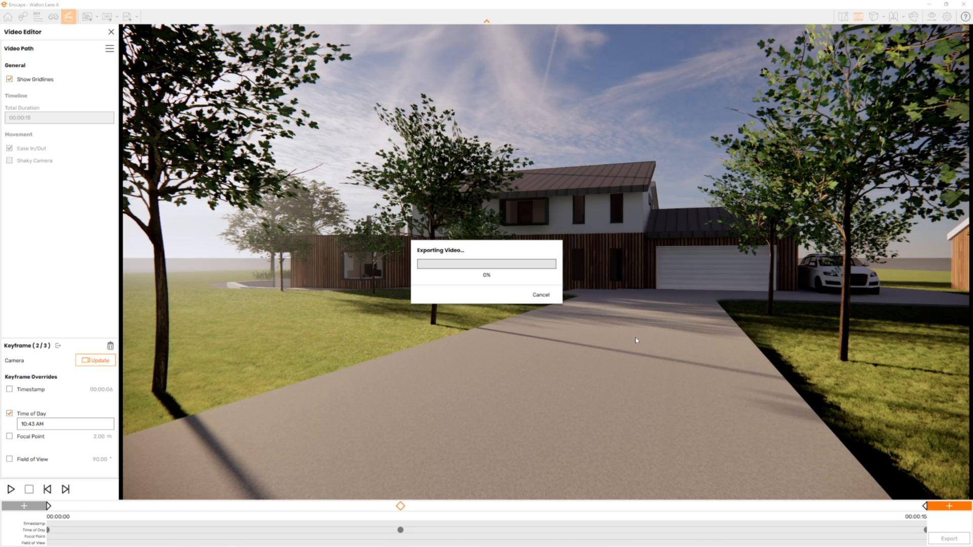